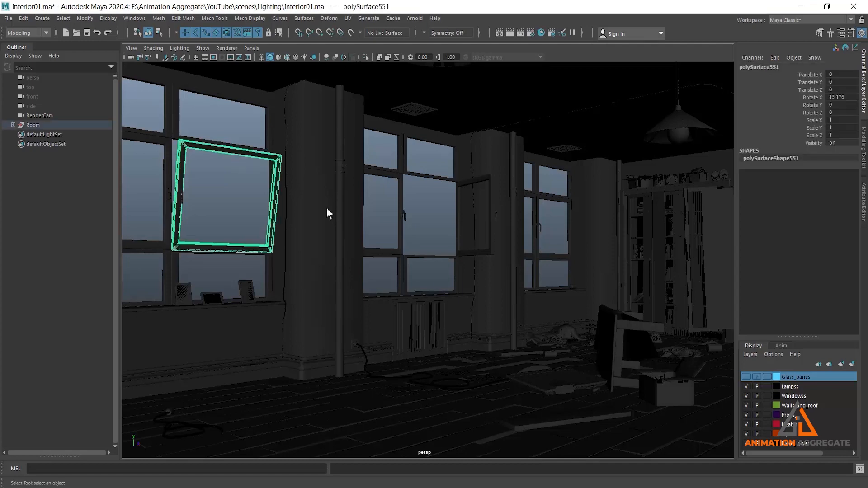
# - Clear the window frame selection and add an Arnold skydome light to the scene
pyautogui.click(433, 232)
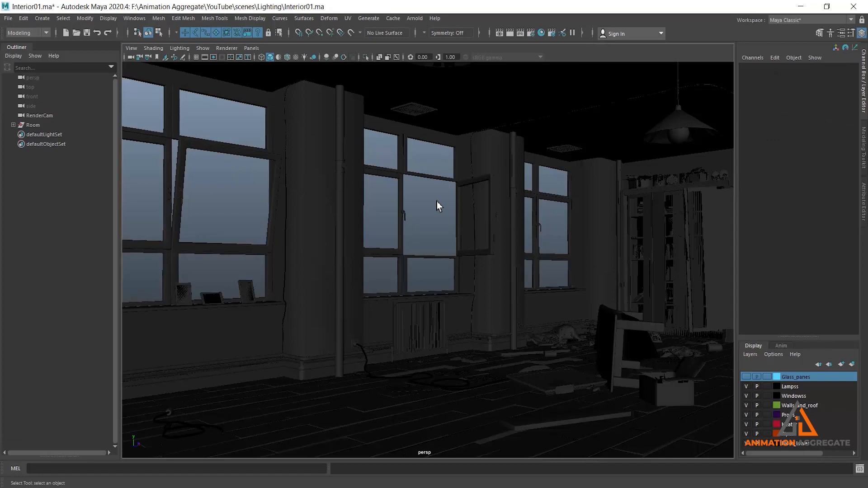
pyautogui.click(415, 19)
pyautogui.moveTo(465, 66)
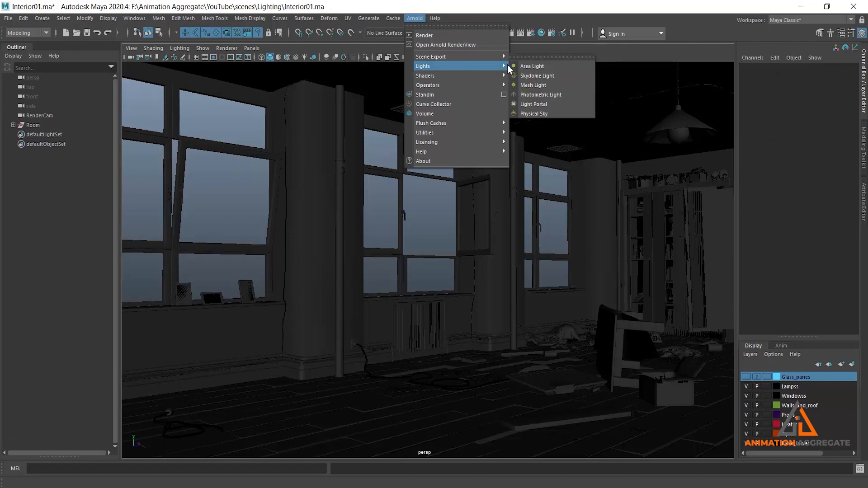
pyautogui.click(537, 76)
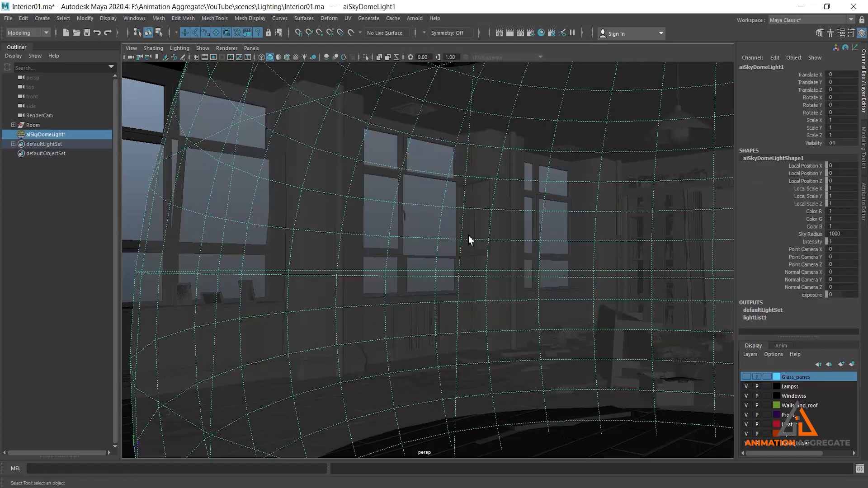
# - Move the skydome light along Z to about 2628 so it sits outside the room
pyautogui.keyDown('alt'); pyautogui.moveTo(632, 348); pyautogui.dragTo(445, 151, button='right'); pyautogui.keyUp('alt')
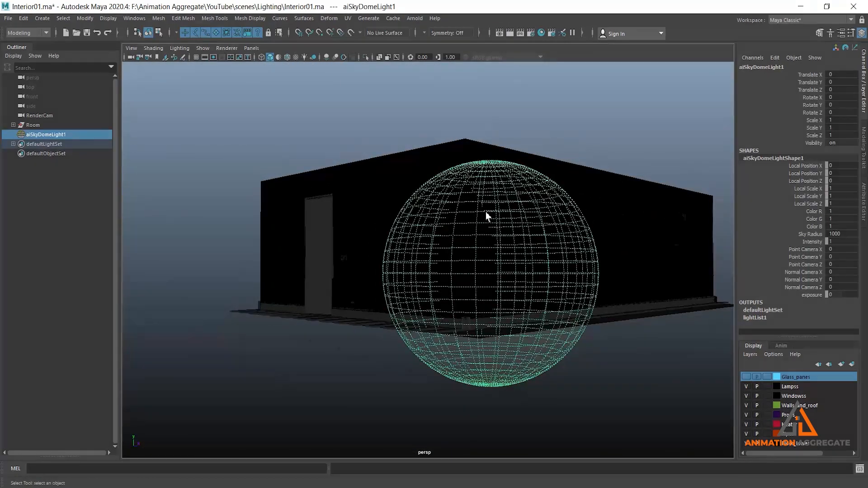
pyautogui.keyDown('alt'); pyautogui.moveTo(485, 212); pyautogui.dragTo(491, 229); pyautogui.keyUp('alt')
pyautogui.keyDown('alt'); pyautogui.moveTo(491, 229); pyautogui.dragTo(498, 220, button='right'); pyautogui.keyUp('alt')
pyautogui.keyDown('alt'); pyautogui.moveTo(498, 220); pyautogui.dragTo(526, 237); pyautogui.keyUp('alt')
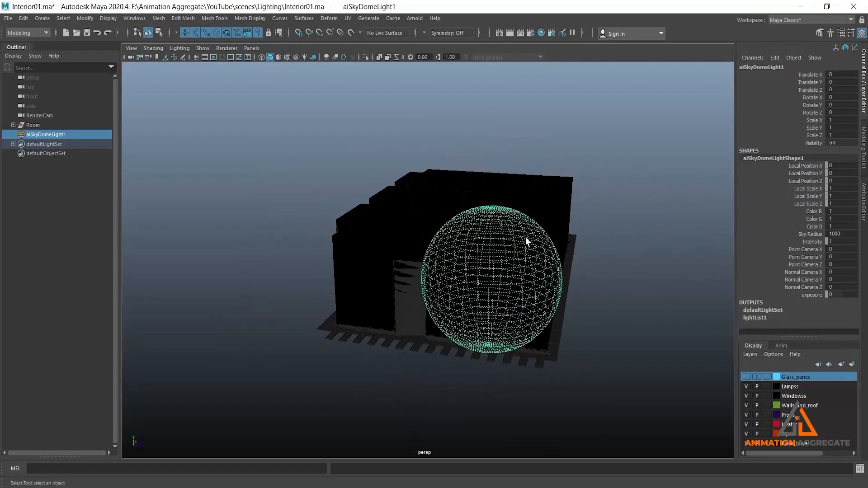
pyautogui.press('w')
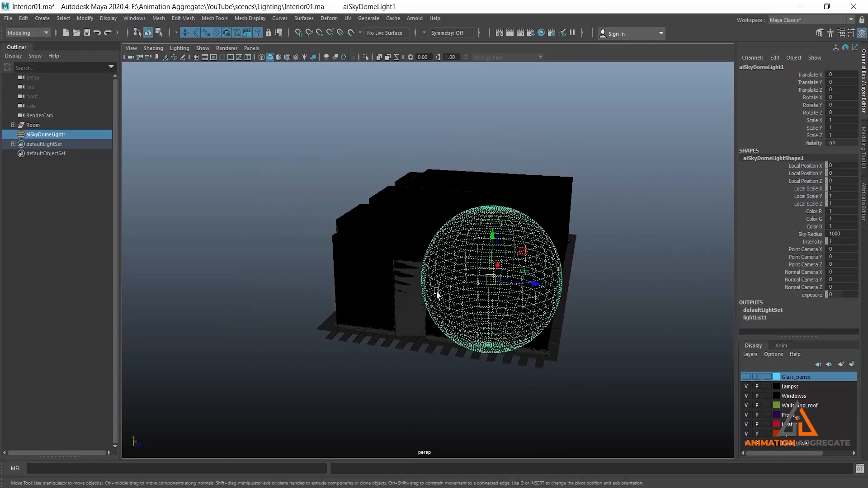
pyautogui.moveTo(531, 294); pyautogui.dragTo(734, 333)
pyautogui.keyDown('alt'); pyautogui.moveTo(621, 290); pyautogui.dragTo(622, 285); pyautogui.keyUp('alt')
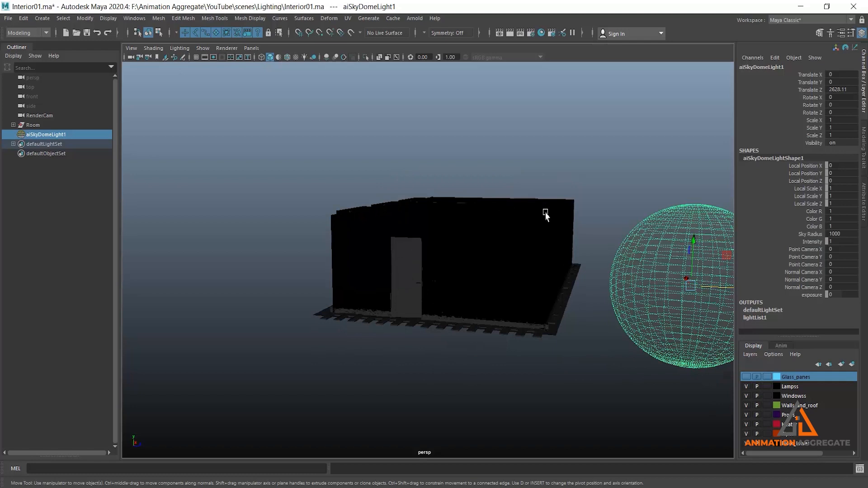
# - Set both the Camera (AA) and Diffuse samples to 2 in the Arnold render settings
pyautogui.click(531, 33)
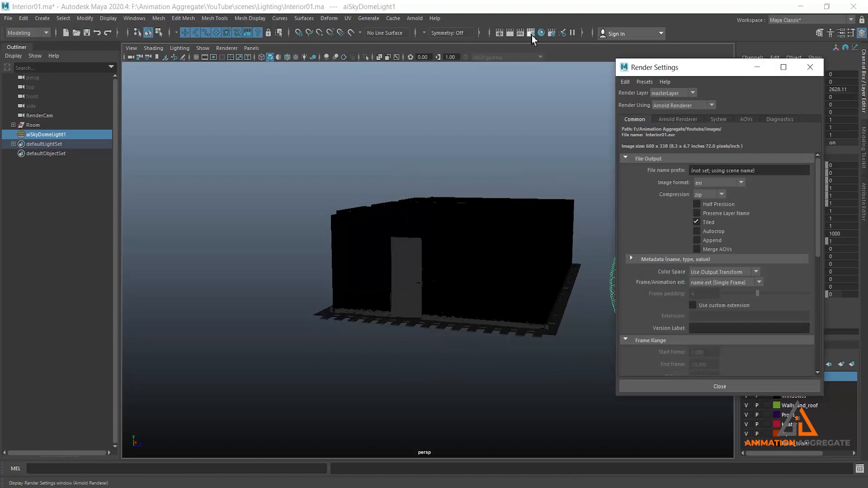
pyautogui.click(682, 121)
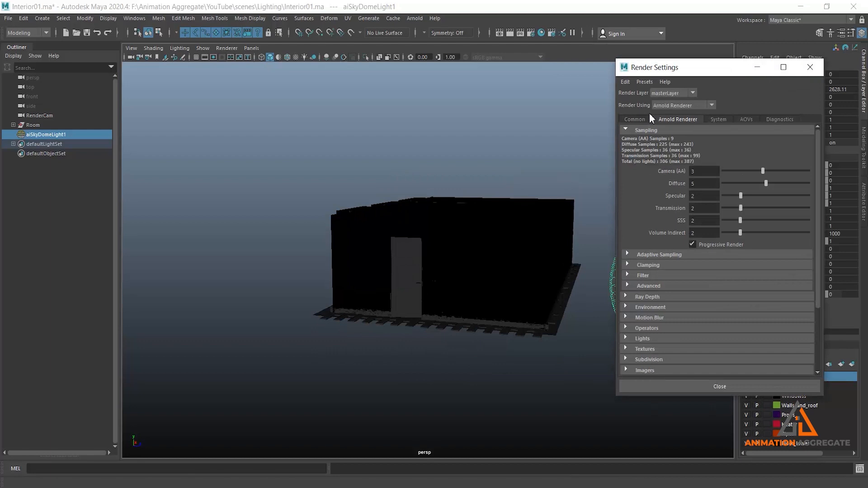
pyautogui.click(704, 171)
pyautogui.write('2')
pyautogui.press('Tab')
pyautogui.write('2')
pyautogui.press('Return')
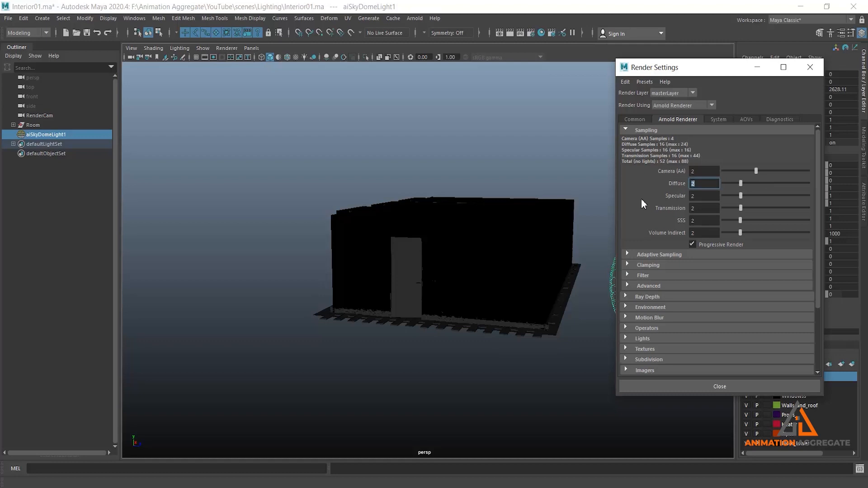
# - Open the Arnold RenderView and start a render of the scene
pyautogui.click(414, 18)
pyautogui.moveTo(438, 58)
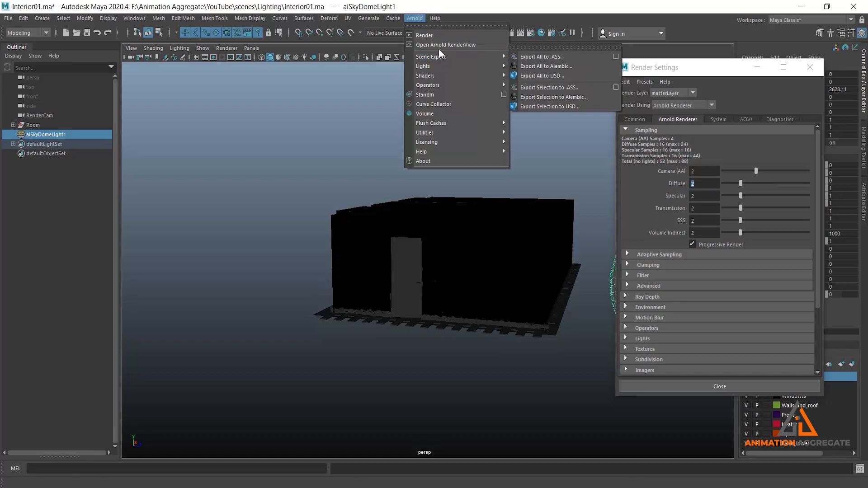
pyautogui.click(441, 45)
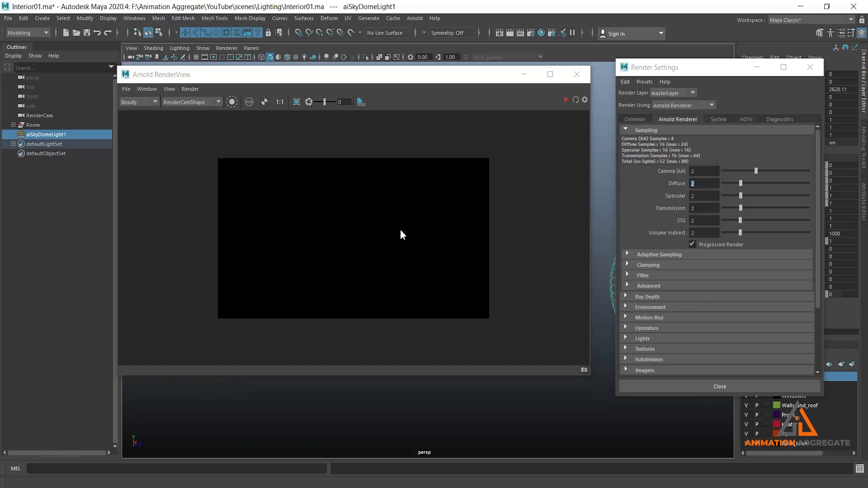
pyautogui.click(566, 100)
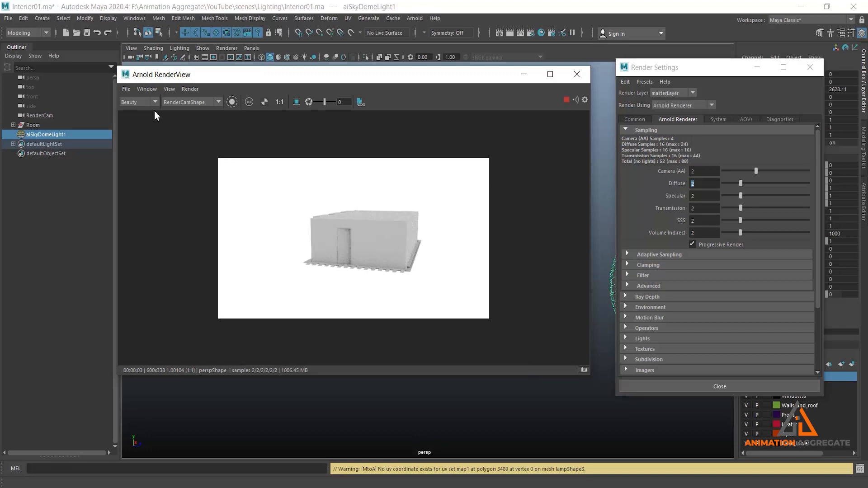
# - Switch the render camera to RenderCamShape, then stop the render and minimize the render view
pyautogui.click(189, 102)
pyautogui.click(191, 117)
pyautogui.click(193, 102)
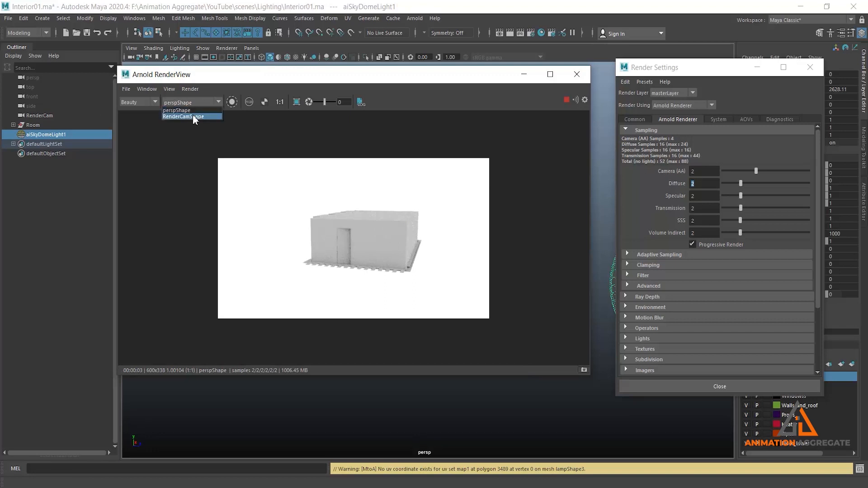
pyautogui.click(193, 116)
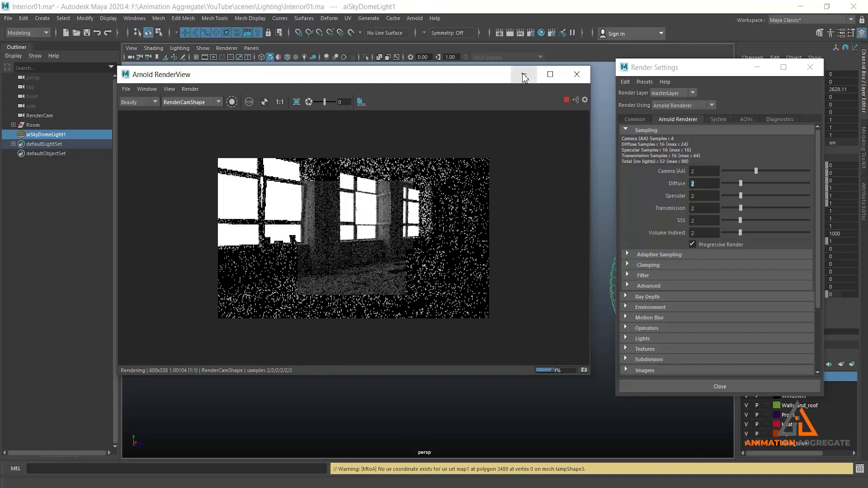
pyautogui.click(567, 100)
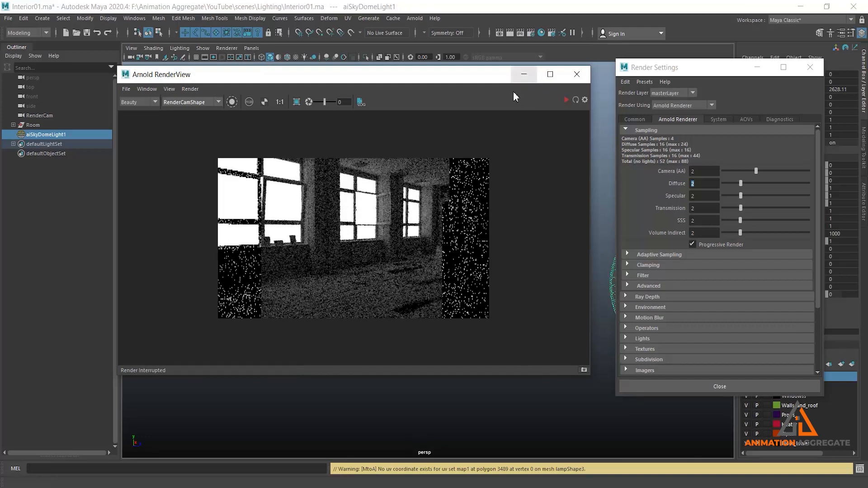
pyautogui.click(524, 74)
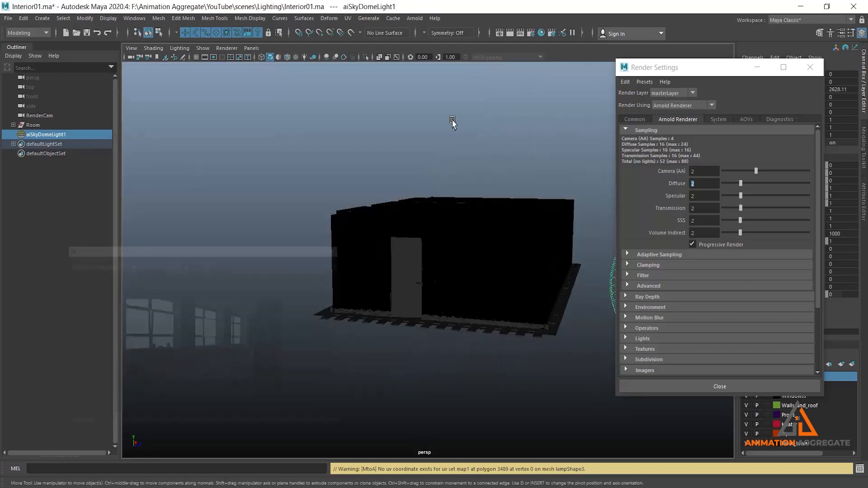
# - Select RenderCam and show its view in the top view's pane, enlarged to the full viewport
pyautogui.click(40, 116)
pyautogui.click(757, 67)
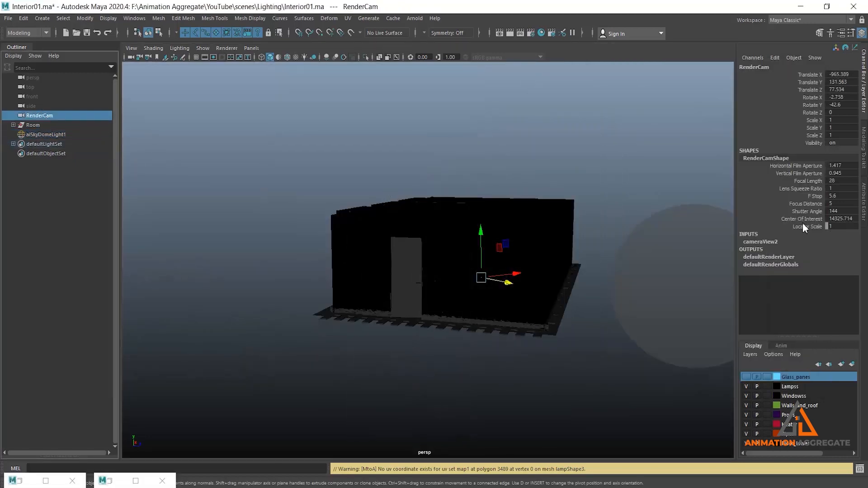
pyautogui.click(815, 181)
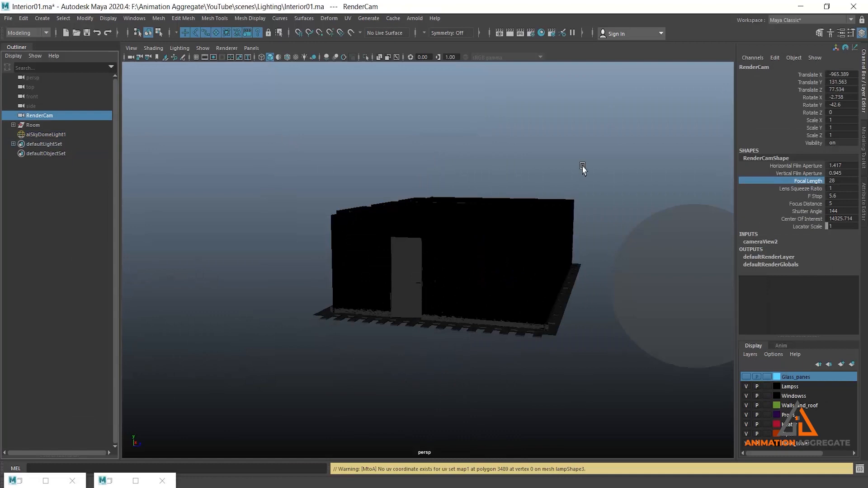
pyautogui.press('space')
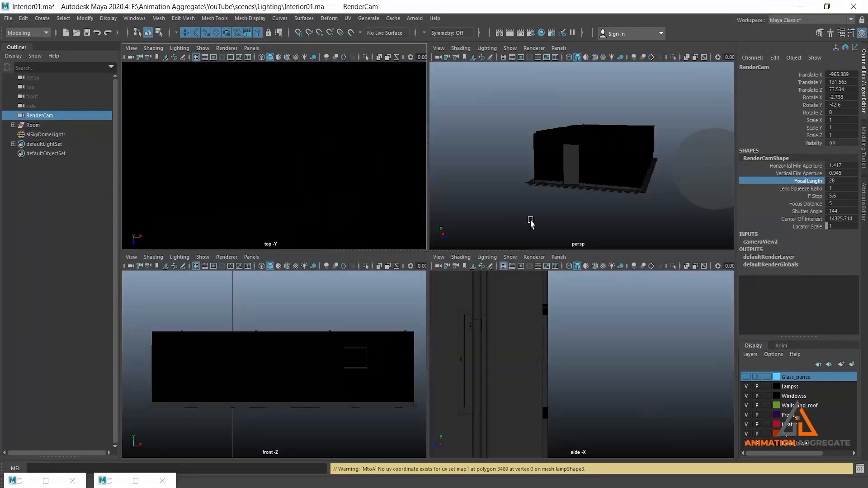
pyautogui.click(255, 48)
pyautogui.moveTo(281, 58)
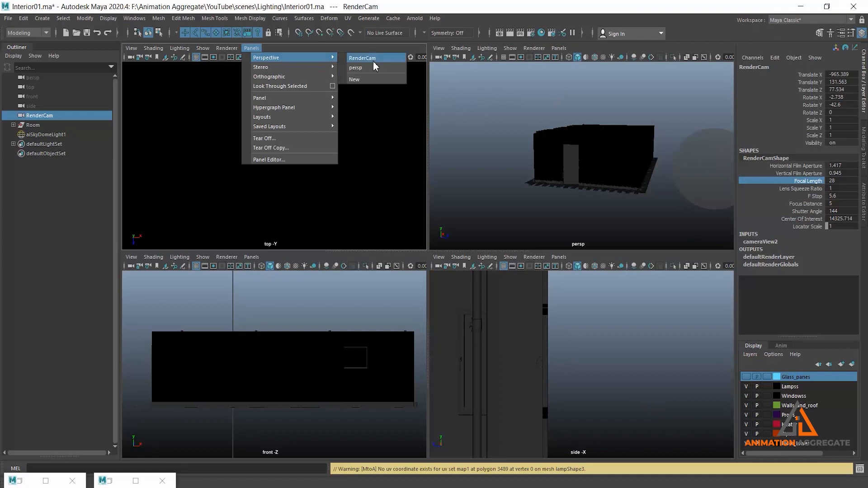
pyautogui.click(355, 67)
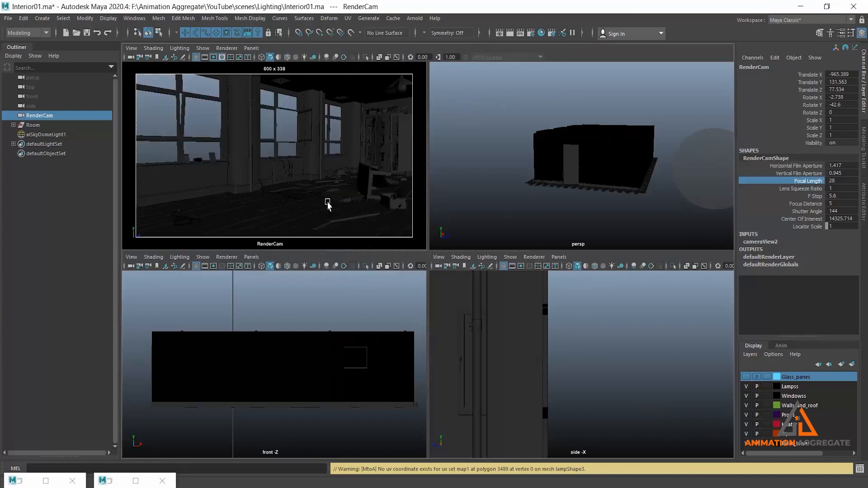
pyautogui.press('space')
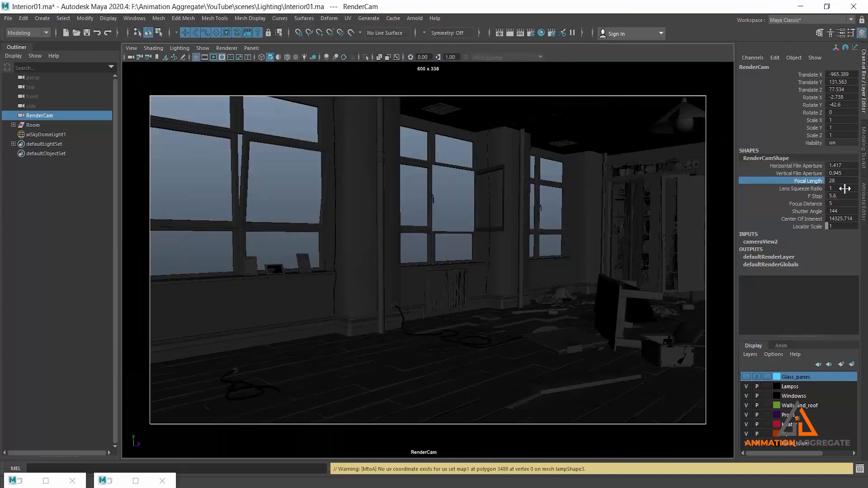
# - Try a focal length of 35 on RenderCam and restore it to 28
pyautogui.click(849, 181)
pyautogui.write('35')
pyautogui.press('Return')
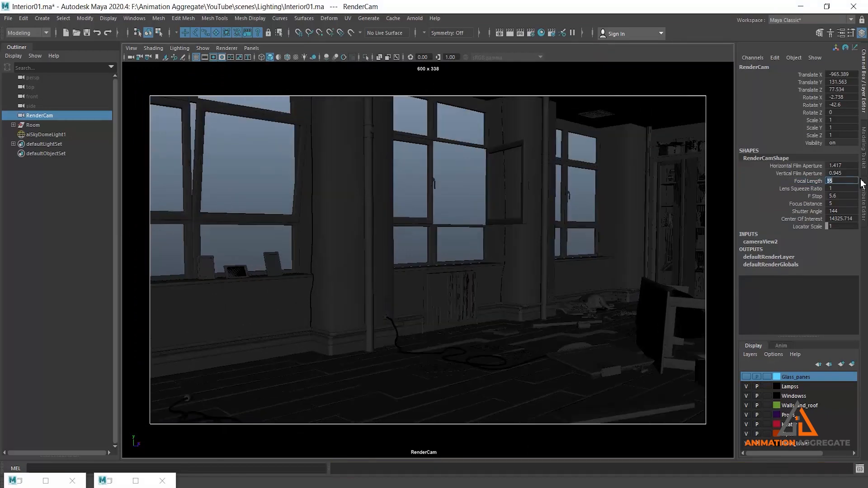
pyautogui.write('28')
pyautogui.press('Return')
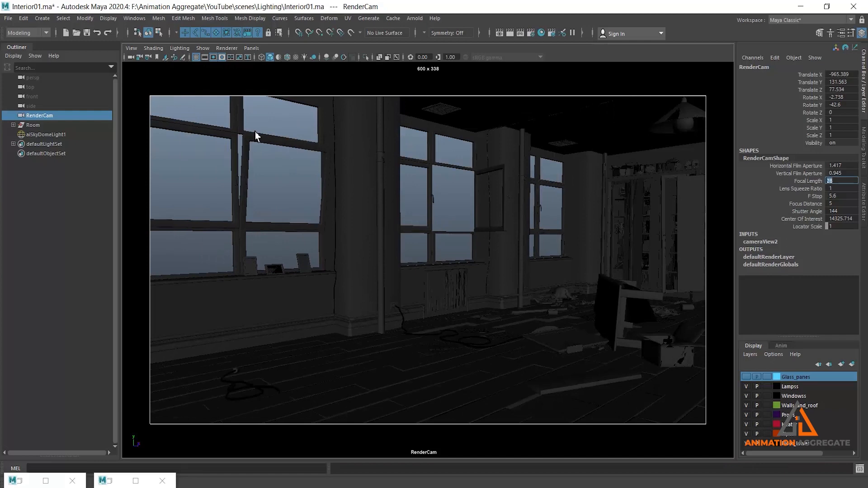
# - Inspect the detailed camera attributes of RenderCam, including its focal length and far clip plane, and deselect the camera
pyautogui.click(796, 181)
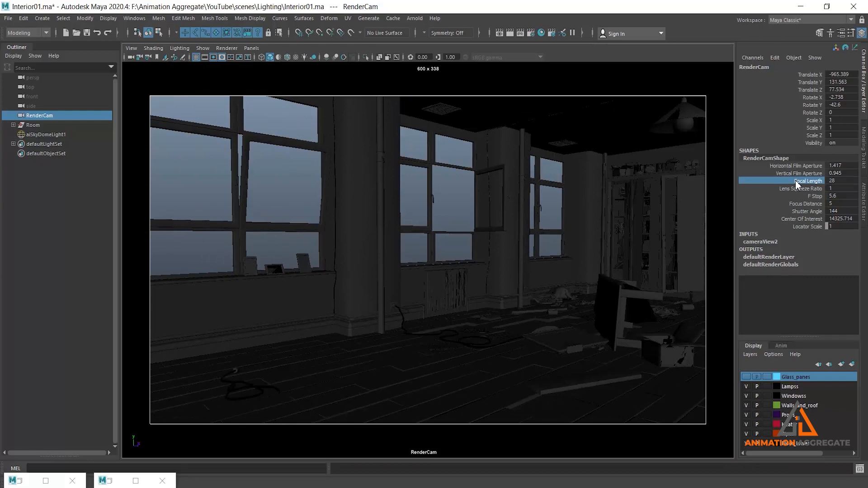
pyautogui.hotkey('ctrl', 'a')
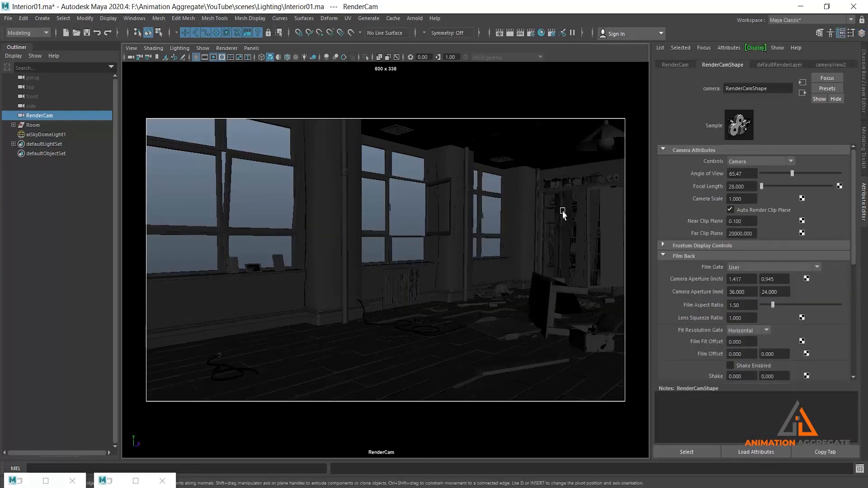
pyautogui.click(735, 233)
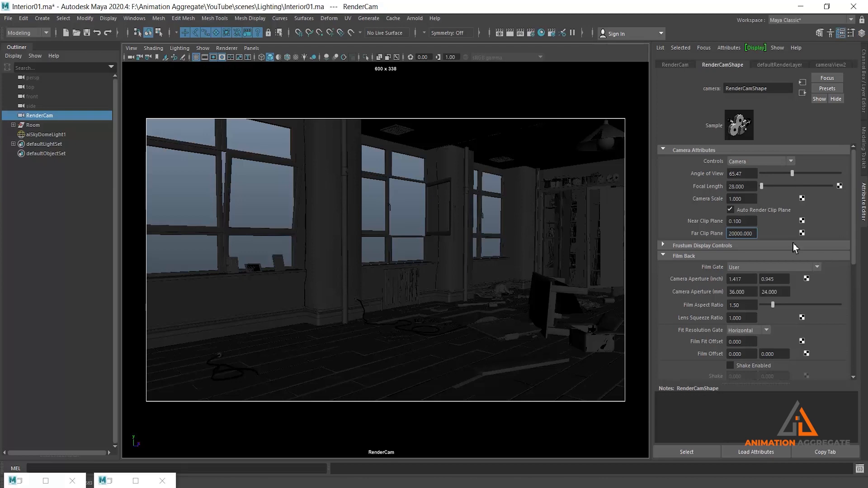
pyautogui.click(536, 292)
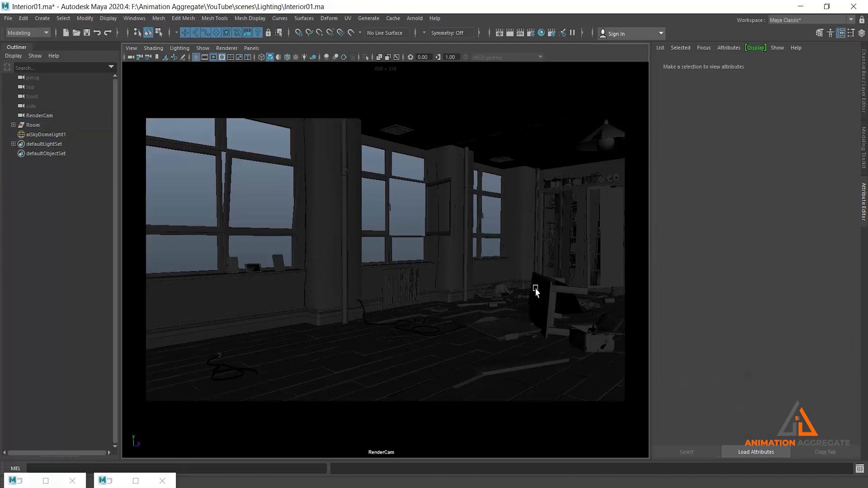
pyautogui.press('space')
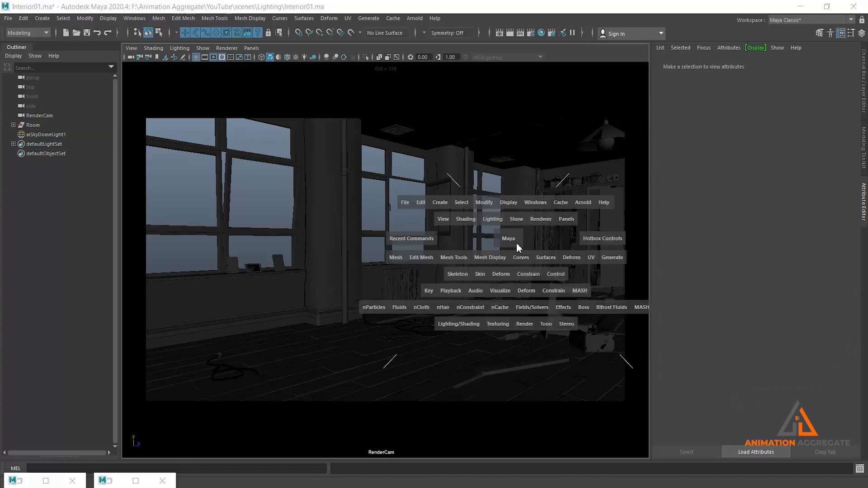
# - Restore the Render Settings and Arnold RenderView windows and render the room through RenderCam
pyautogui.click(108, 482)
pyautogui.click(111, 483)
pyautogui.click(111, 483)
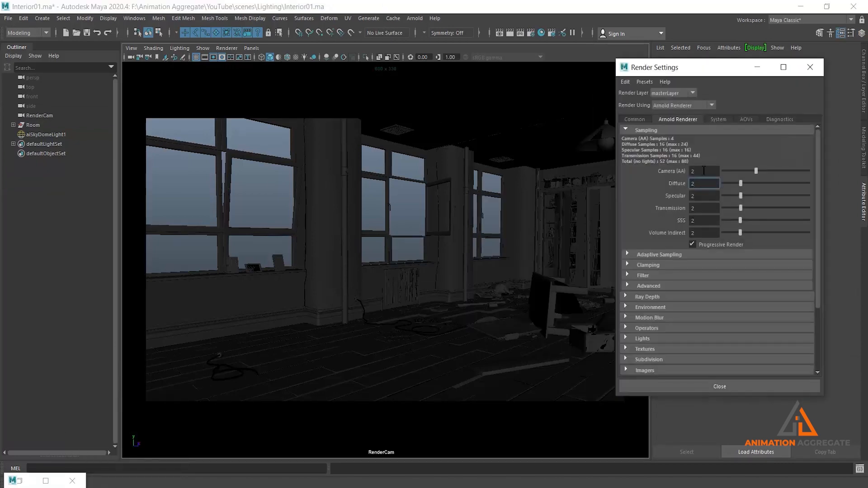
pyautogui.click(45, 480)
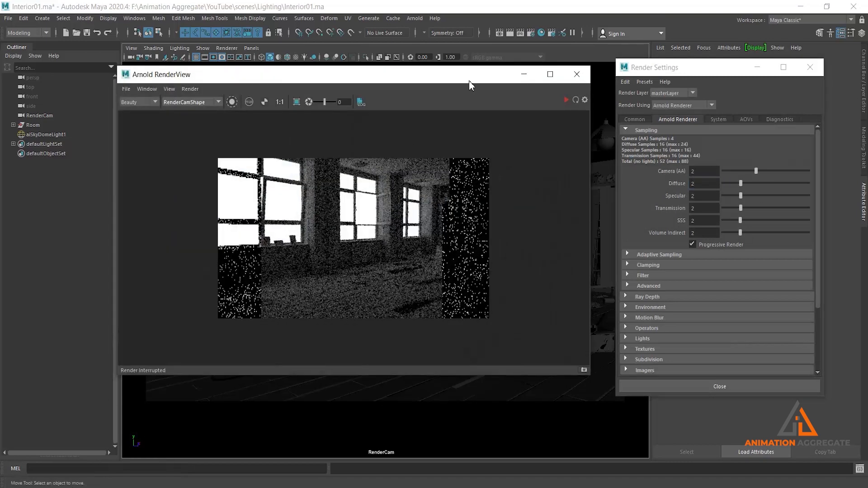
pyautogui.click(566, 100)
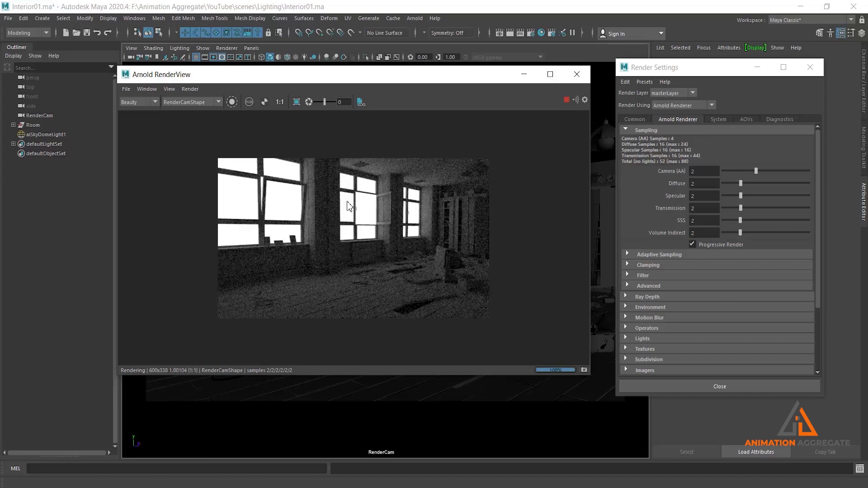
# - Enlarge the rendered image for inspection, stop the live render and minimize Render Settings
pyautogui.keyDown('alt'); pyautogui.moveTo(346, 203); pyautogui.dragTo(421, 262, button='right'); pyautogui.keyUp('alt')
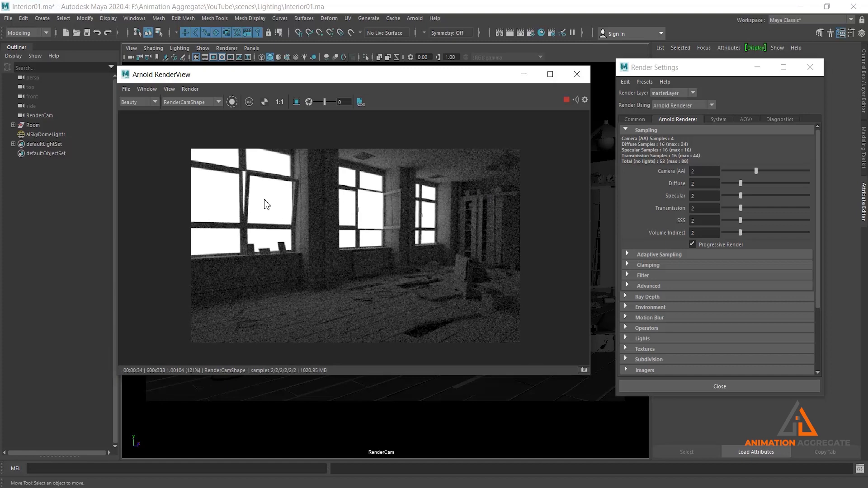
pyautogui.click(566, 100)
pyautogui.click(757, 67)
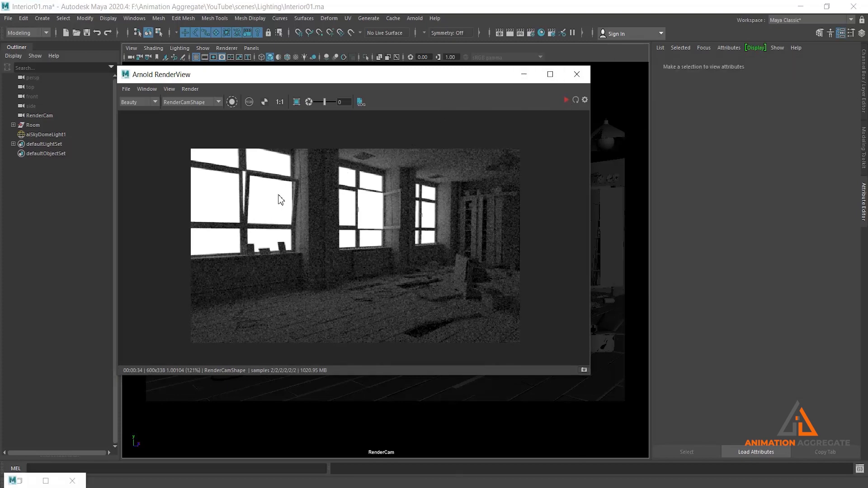
# - Set the intensity of aiSkyDomeLight1 to 2 and re-render the room through RenderCam in Arnold RenderView
pyautogui.click(524, 74)
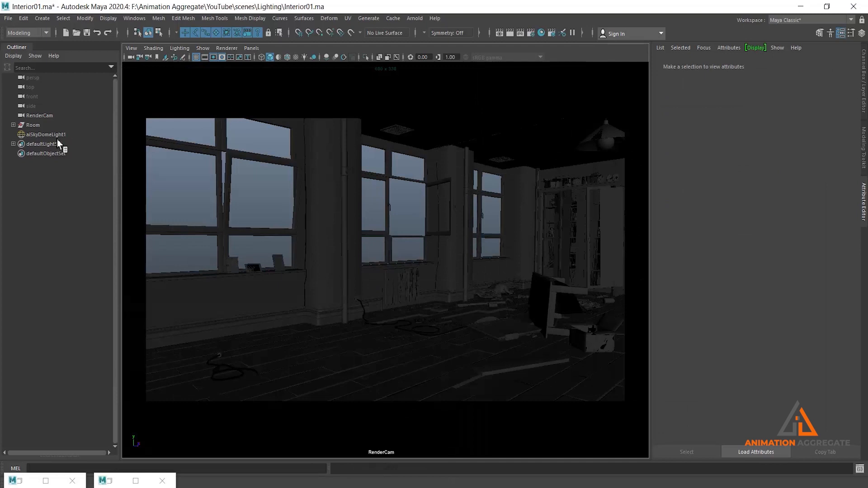
pyautogui.click(58, 135)
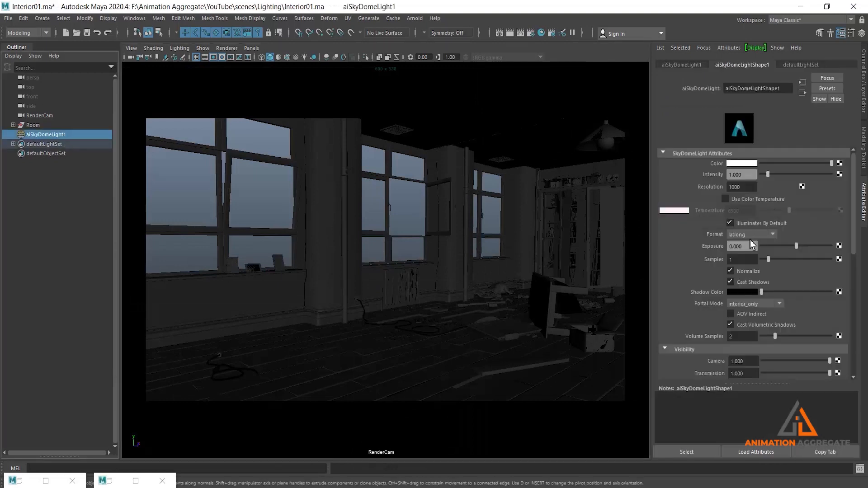
pyautogui.click(751, 175)
pyautogui.click(114, 481)
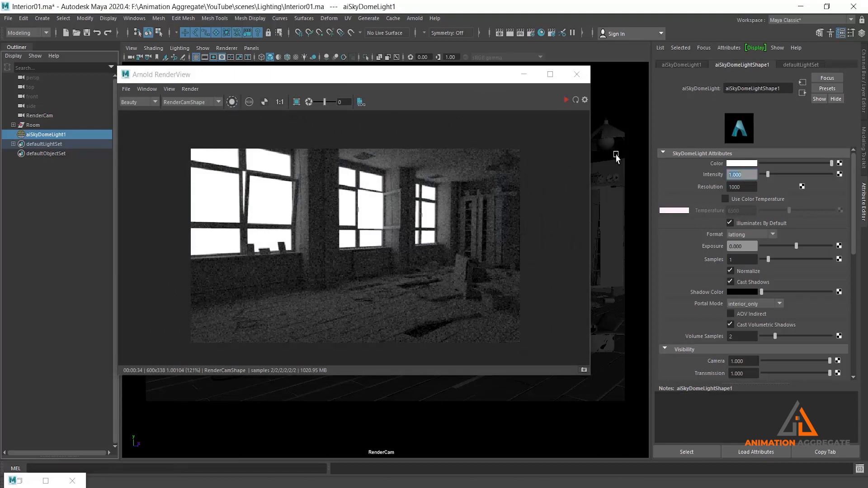
pyautogui.write('2')
pyautogui.press('Return')
pyautogui.click(566, 100)
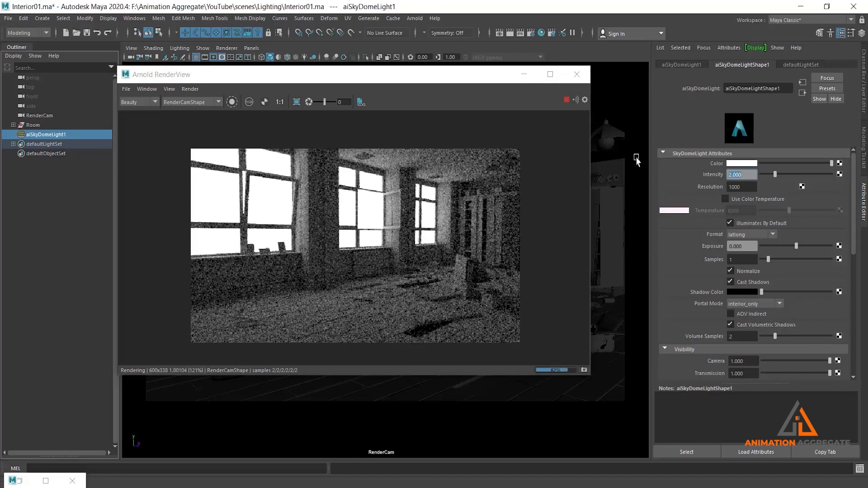
# - Raise the skydome light's intensity to 2.5 and minimize Arnold RenderView once the render is updated
pyautogui.write('2.5')
pyautogui.press('Return')
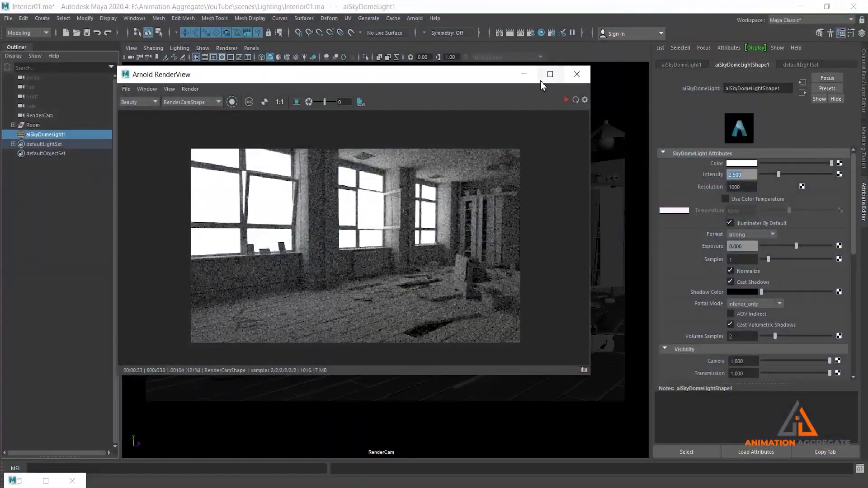
pyautogui.click(524, 75)
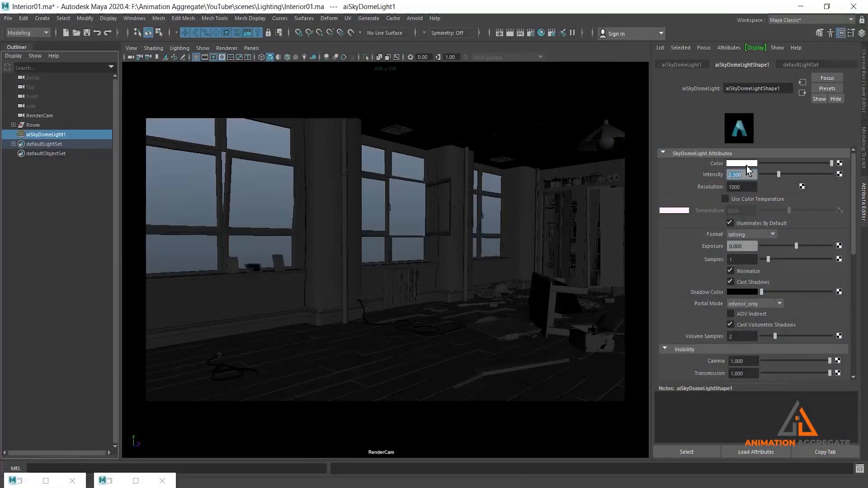
# - Map a Ramp texture to the skydome light's Color and set the ramp's start colour to a warm orange
pyautogui.click(840, 164)
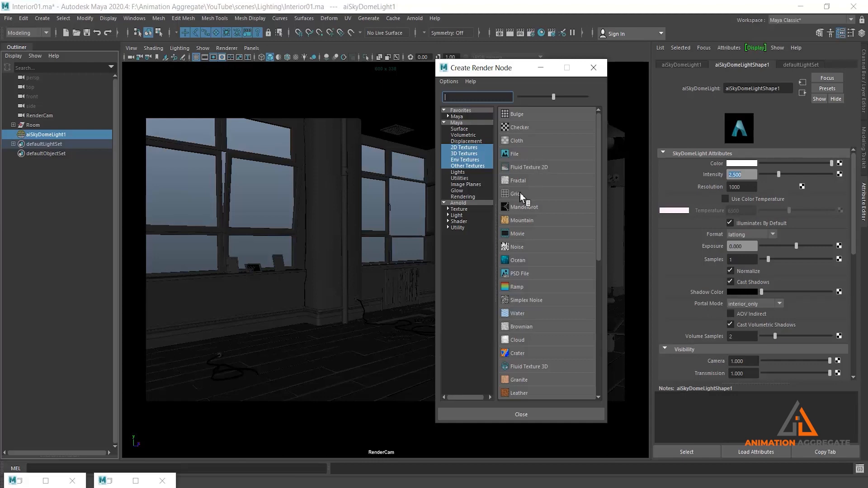
pyautogui.click(518, 288)
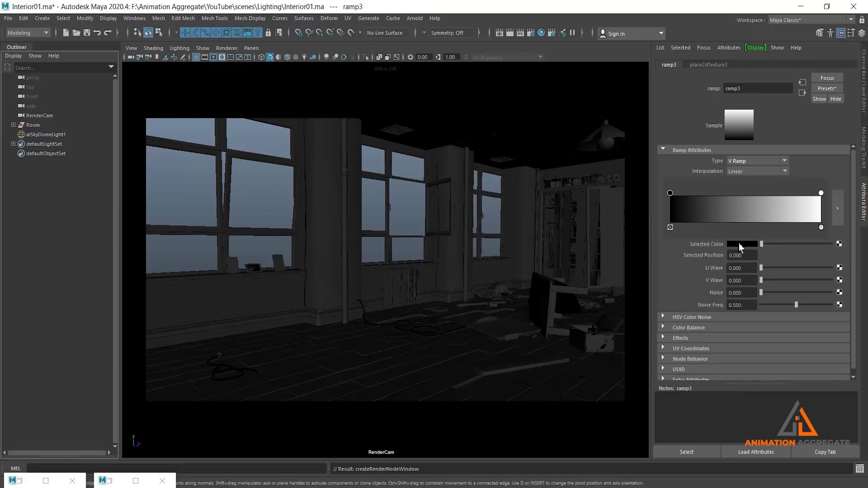
pyautogui.click(733, 245)
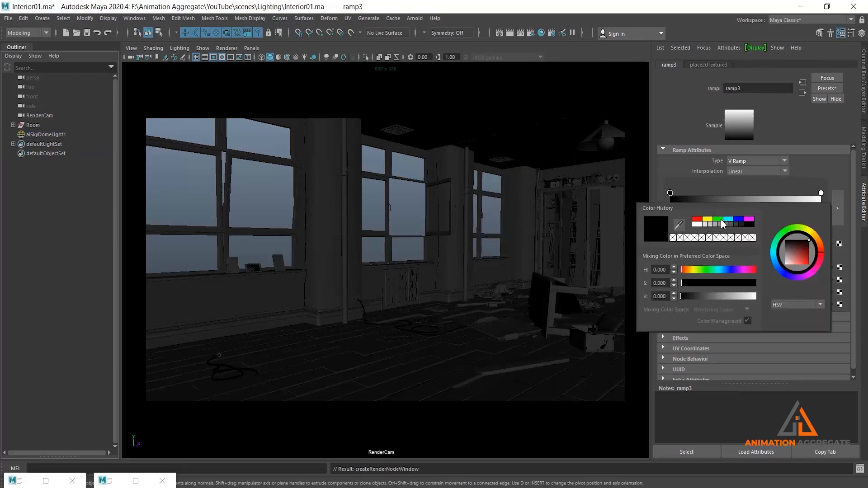
pyautogui.click(707, 219)
pyautogui.click(816, 236)
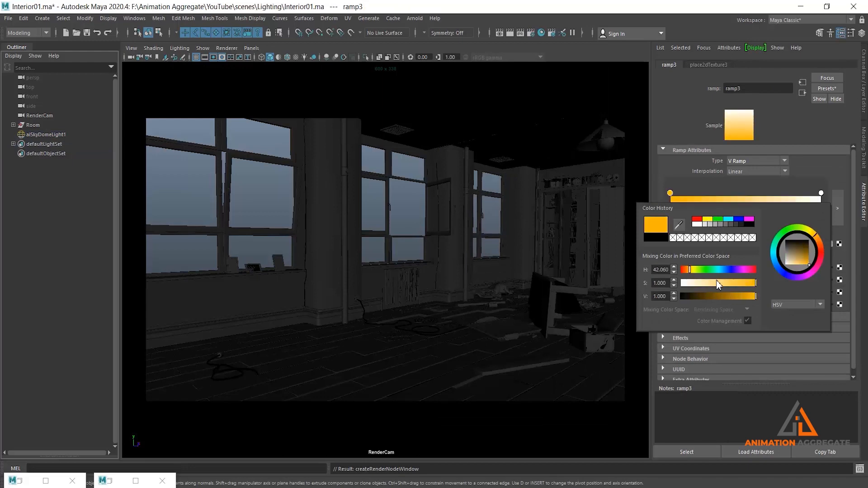
pyautogui.moveTo(717, 283); pyautogui.dragTo(748, 283)
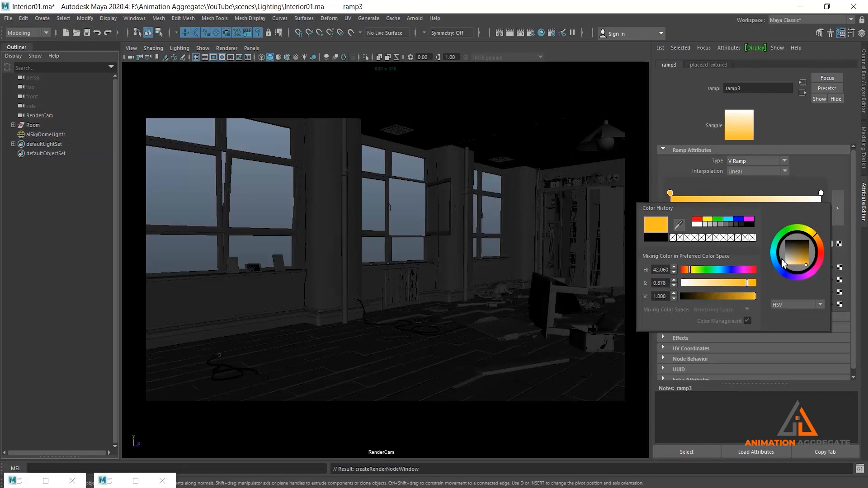
pyautogui.moveTo(817, 237); pyautogui.dragTo(820, 243)
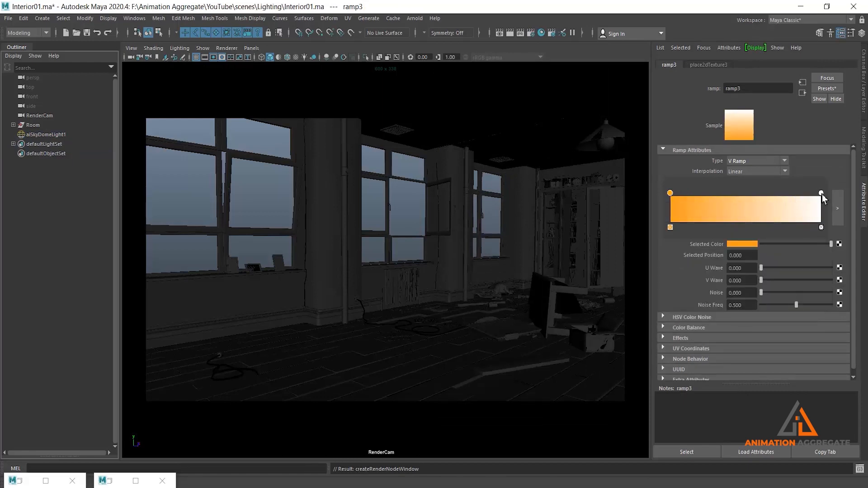
# - Set the ramp's end colour to sky blue and move the orange marker to position 0.174
pyautogui.click(822, 194)
pyautogui.click(746, 245)
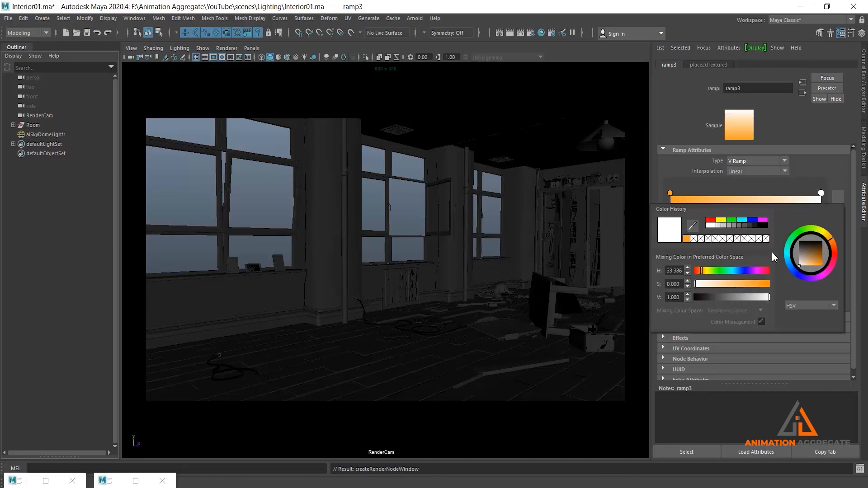
pyautogui.click(743, 221)
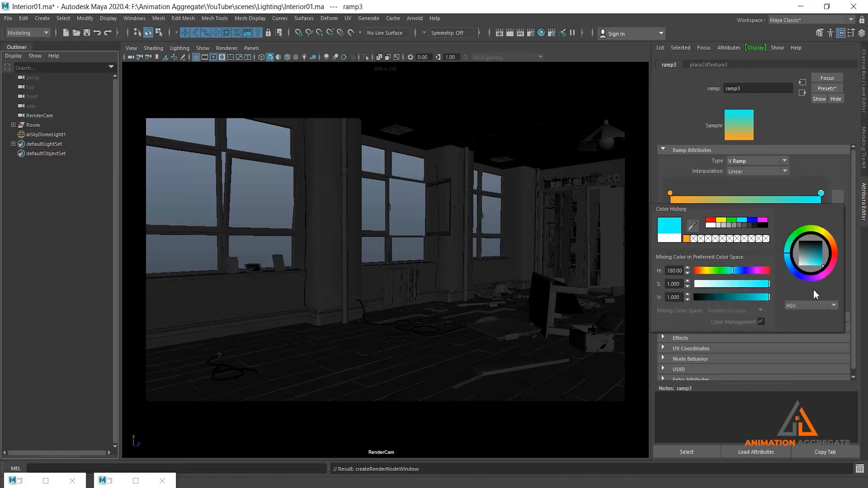
pyautogui.click(788, 263)
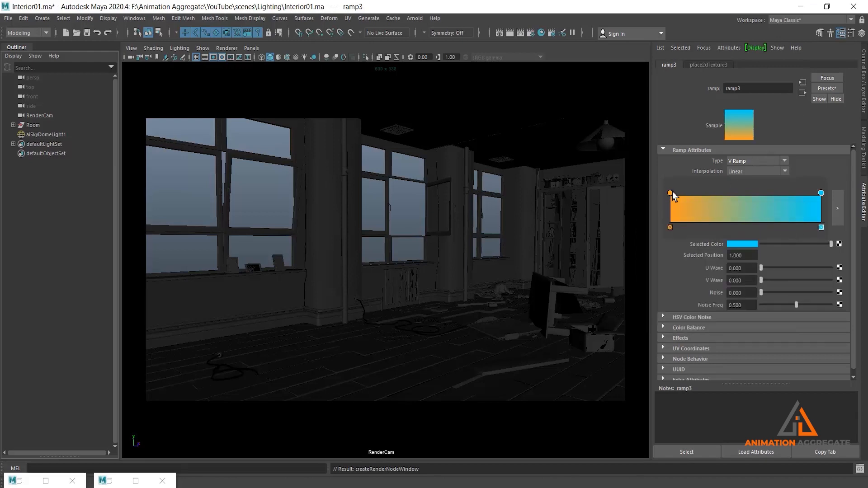
pyautogui.moveTo(672, 191); pyautogui.dragTo(699, 192)
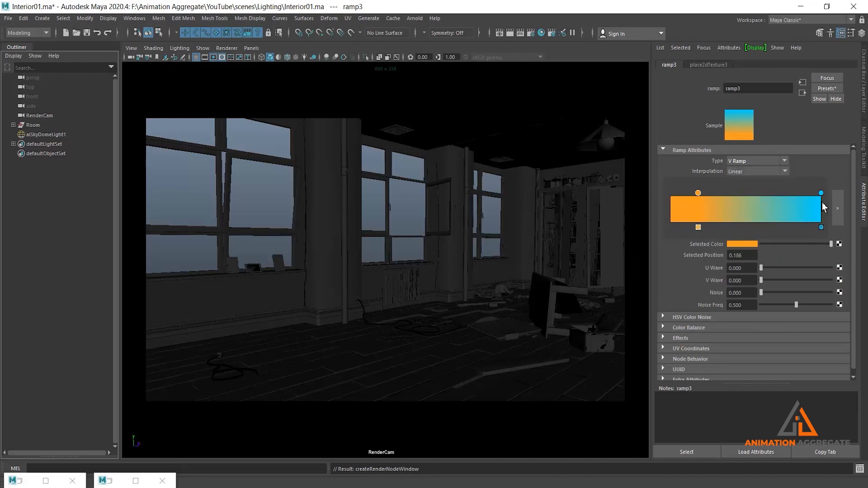
pyautogui.moveTo(699, 192); pyautogui.dragTo(697, 192)
# - Restore Arnold RenderView and store a snapshot of the white-lit render
pyautogui.click(503, 34)
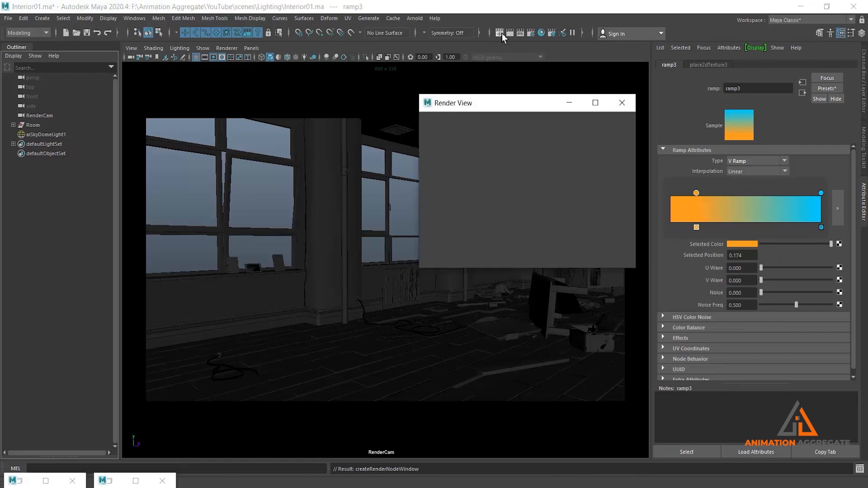
pyautogui.click(622, 103)
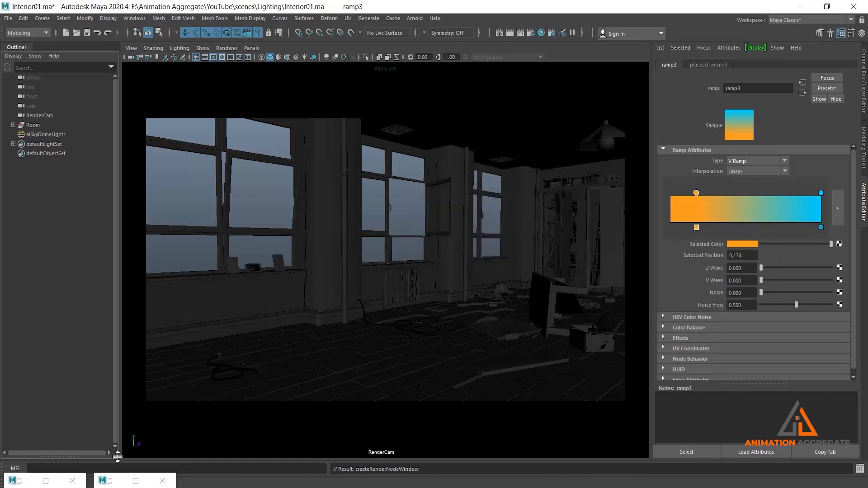
pyautogui.click(106, 482)
pyautogui.click(111, 486)
pyautogui.doubleClick(111, 486)
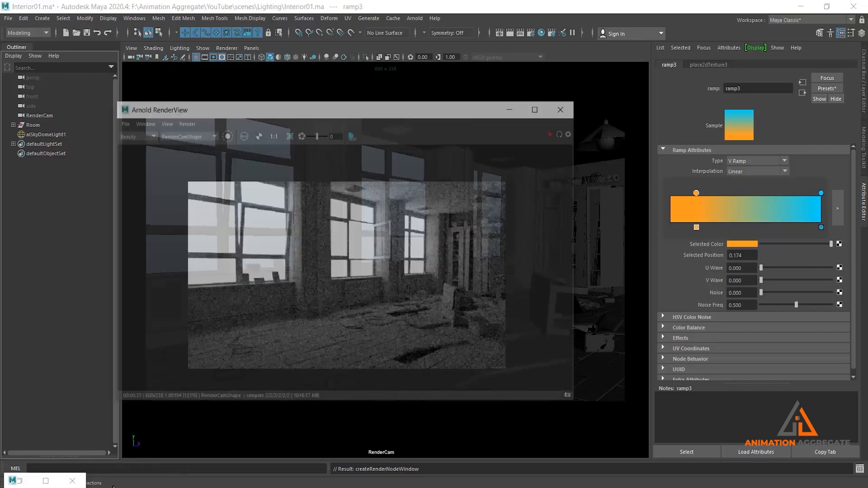
pyautogui.click(584, 370)
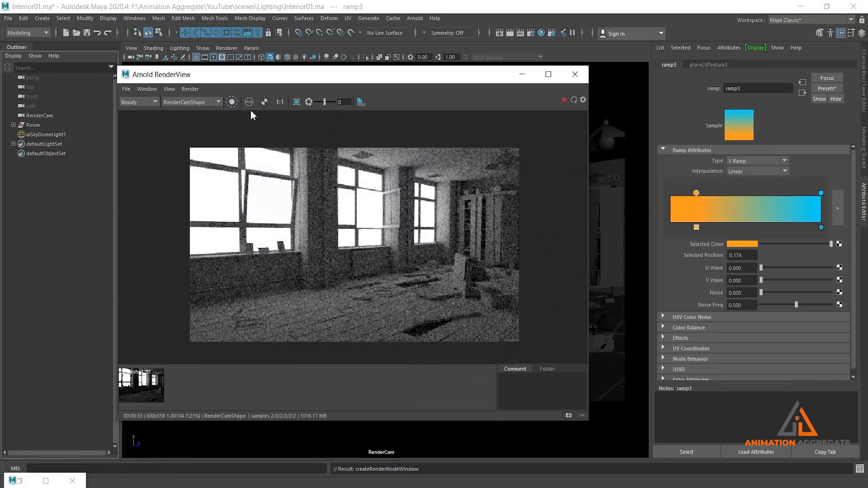
# - Re-render the room with the ramp-coloured skydome and compare it with the stored snapshot
pyautogui.click(564, 100)
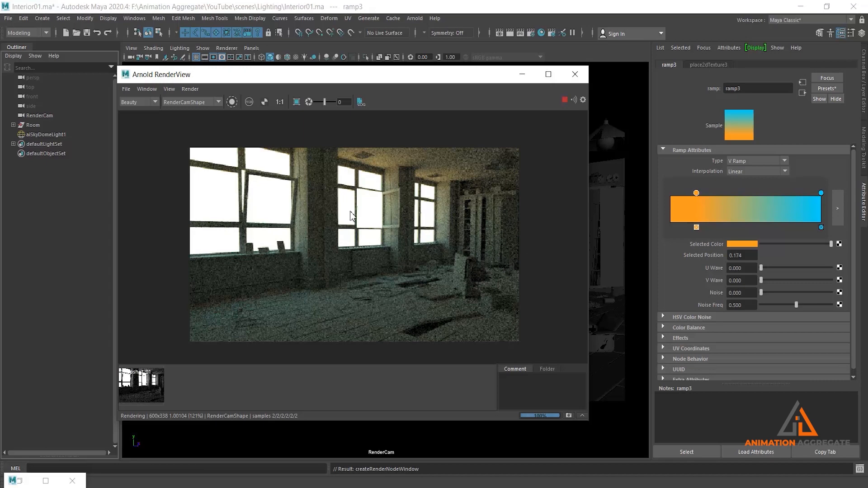
pyautogui.click(139, 387)
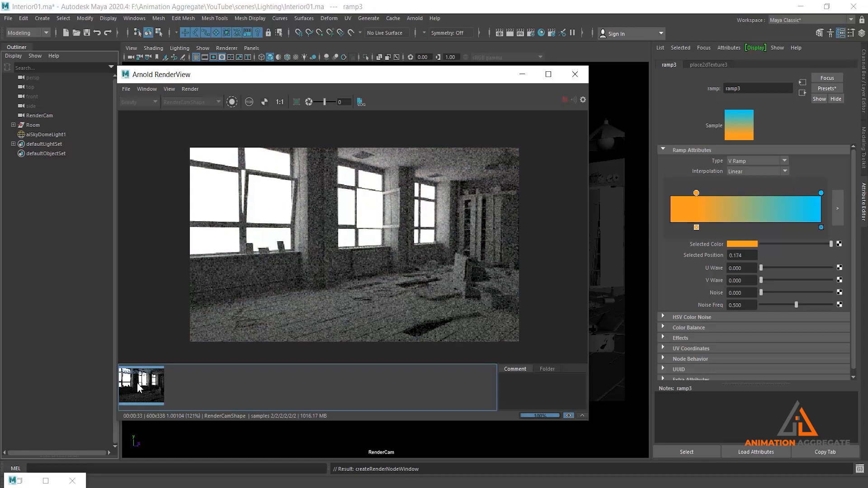
pyautogui.click(138, 388)
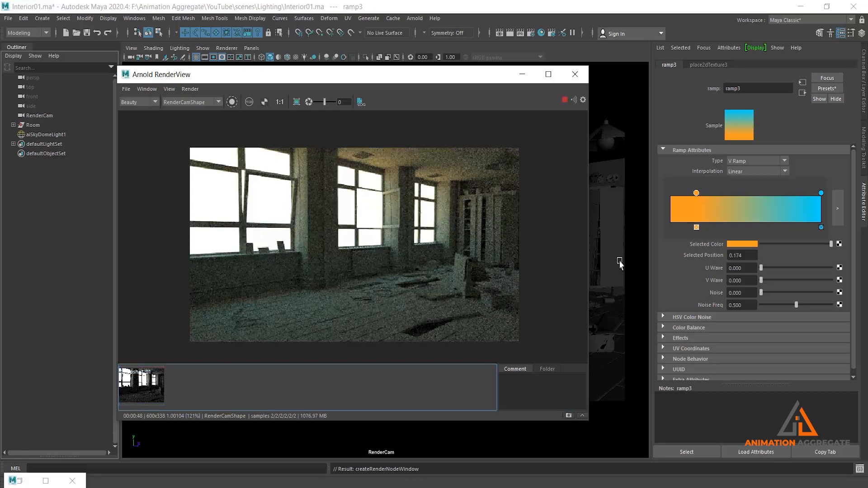
# - Move the orange ramp marker to position 0.219 and lower its colour saturation to 0.551
pyautogui.moveTo(697, 196); pyautogui.dragTo(703, 194)
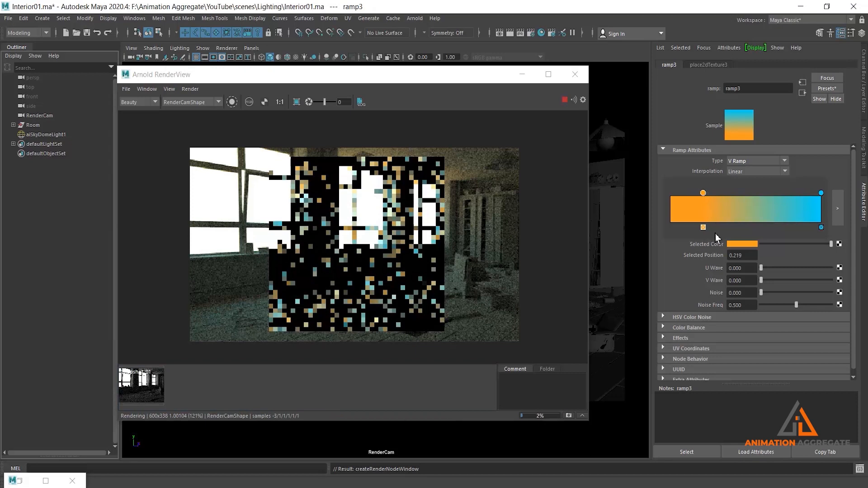
pyautogui.click(739, 245)
pyautogui.click(729, 283)
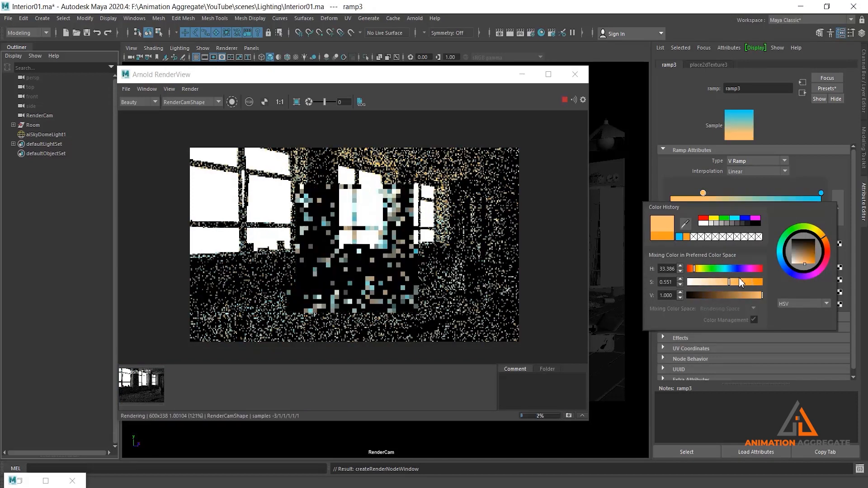
# - Lower the blue ramp marker's saturation to 0.679 and fine-tune its hue
pyautogui.click(821, 193)
pyautogui.click(750, 248)
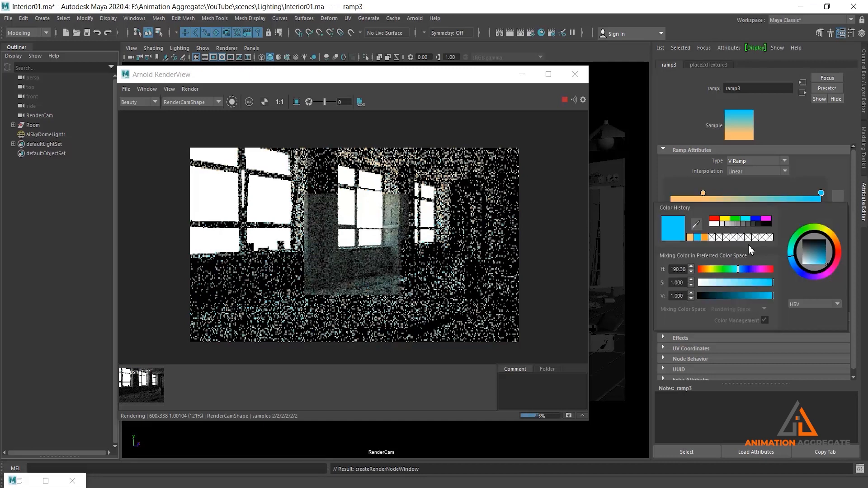
pyautogui.click(748, 281)
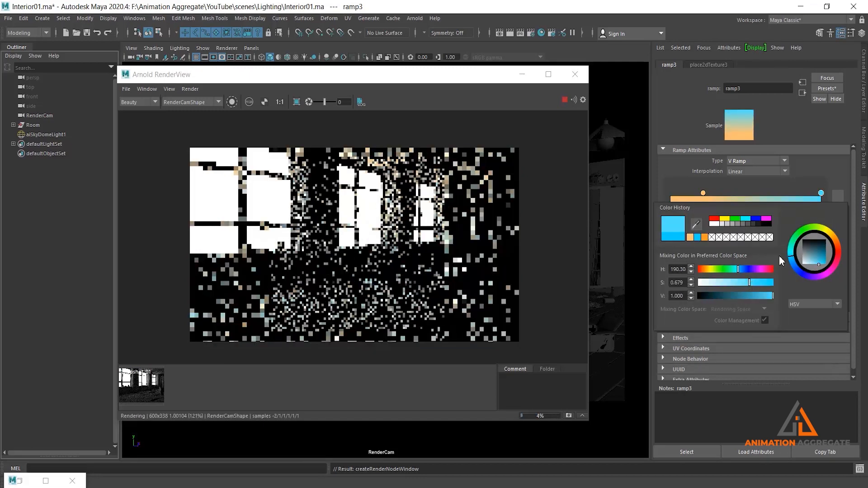
pyautogui.click(793, 260)
pyautogui.click(795, 263)
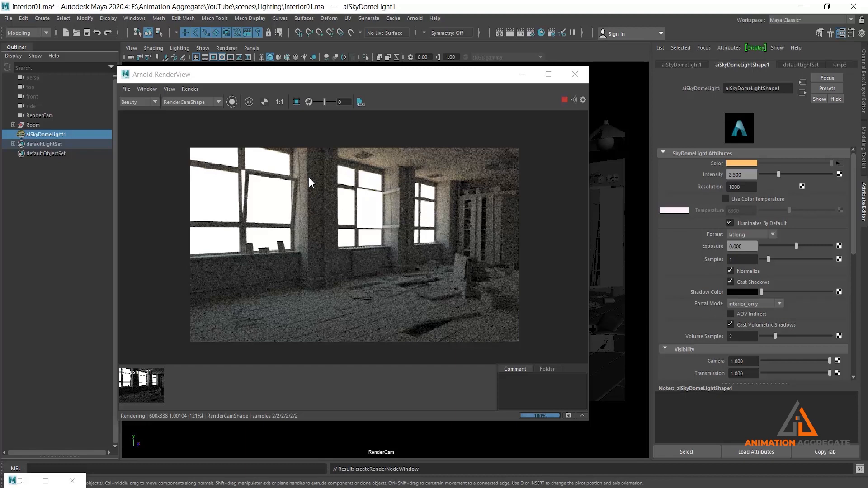
# - Compare the softened ramp render with the stored white-lit snapshot in Arnold RenderView
pyautogui.click(156, 393)
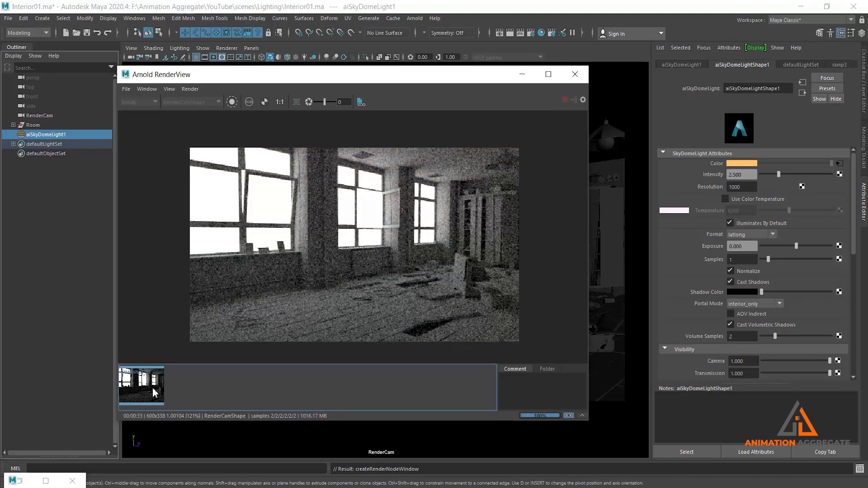
pyautogui.click(155, 392)
pyautogui.click(146, 384)
pyautogui.click(145, 385)
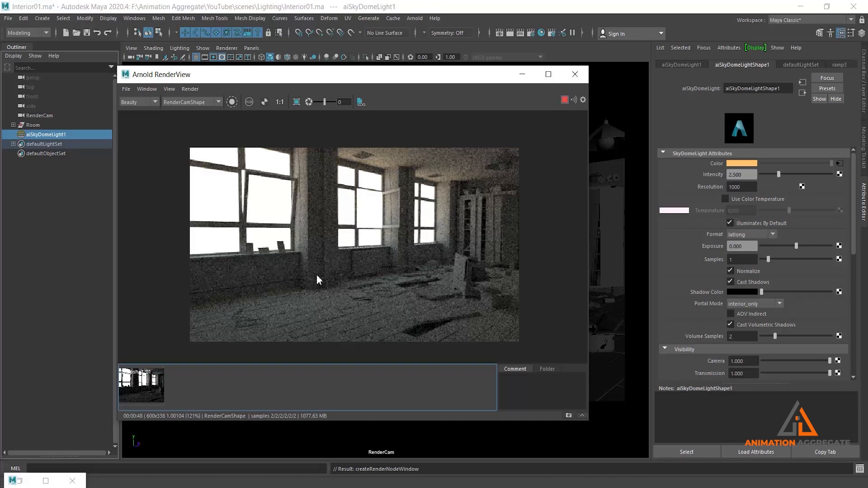
# - Minimize Arnold RenderView, create an Arnold light portal and switch the viewport to the perspective camera
pyautogui.click(522, 75)
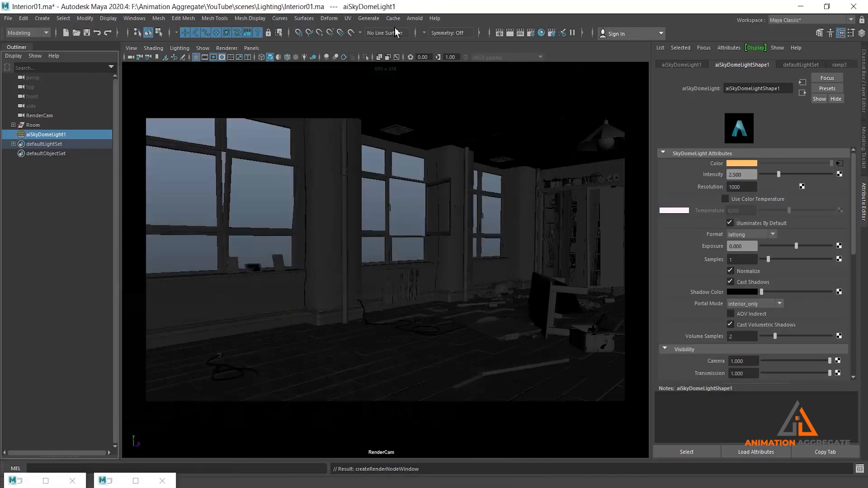
pyautogui.click(418, 19)
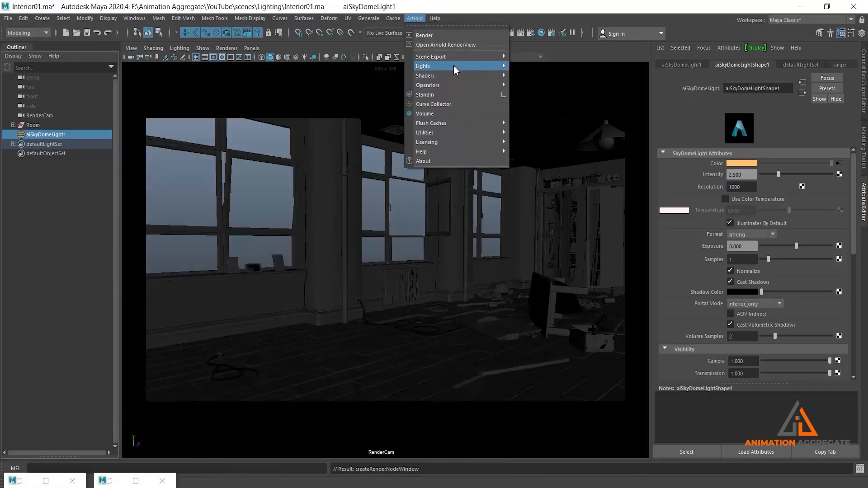
pyautogui.moveTo(455, 67)
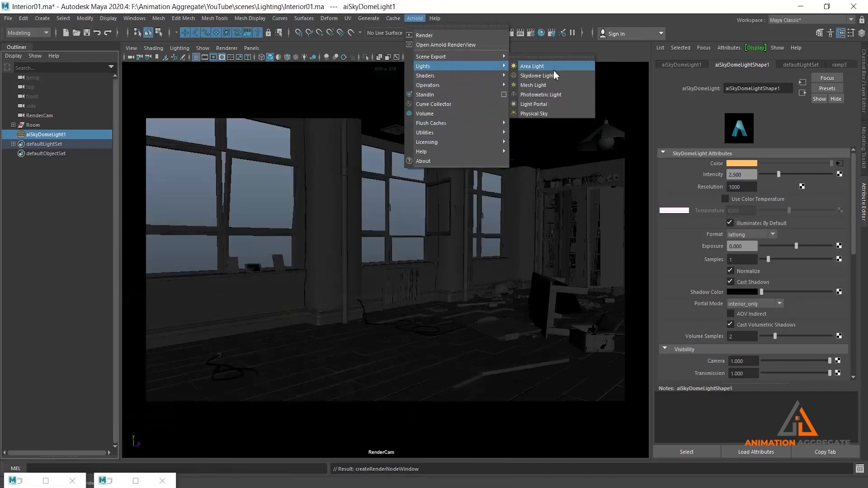
pyautogui.click(543, 107)
pyautogui.press('space')
pyautogui.moveTo(395, 195); pyautogui.dragTo(396, 178)
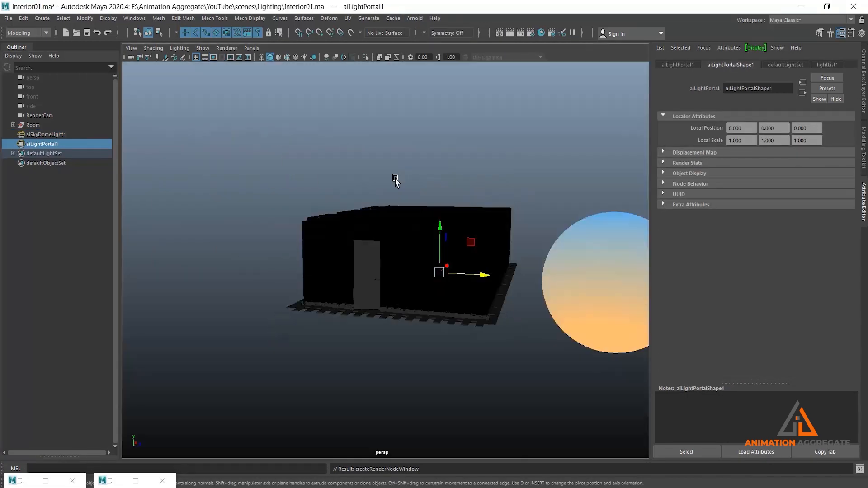
# - Scale the new light portal up uniformly to about 859
pyautogui.keyDown('alt'); pyautogui.moveTo(470, 271); pyautogui.dragTo(442, 221, button='right'); pyautogui.keyUp('alt')
pyautogui.keyDown('alt'); pyautogui.moveTo(442, 221); pyautogui.dragTo(380, 334); pyautogui.keyUp('alt')
pyautogui.press('r')
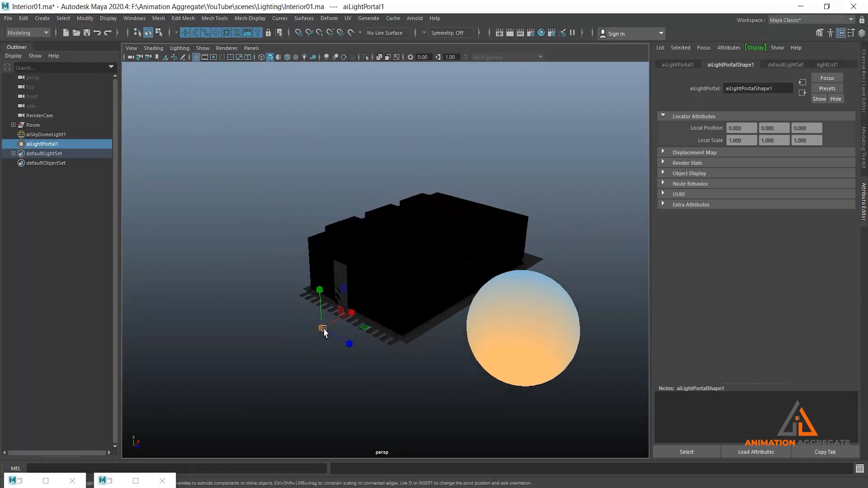
pyautogui.moveTo(324, 330); pyautogui.dragTo(405, 368)
pyautogui.keyDown('alt'); pyautogui.moveTo(387, 306); pyautogui.dragTo(413, 344, button='right'); pyautogui.keyUp('alt')
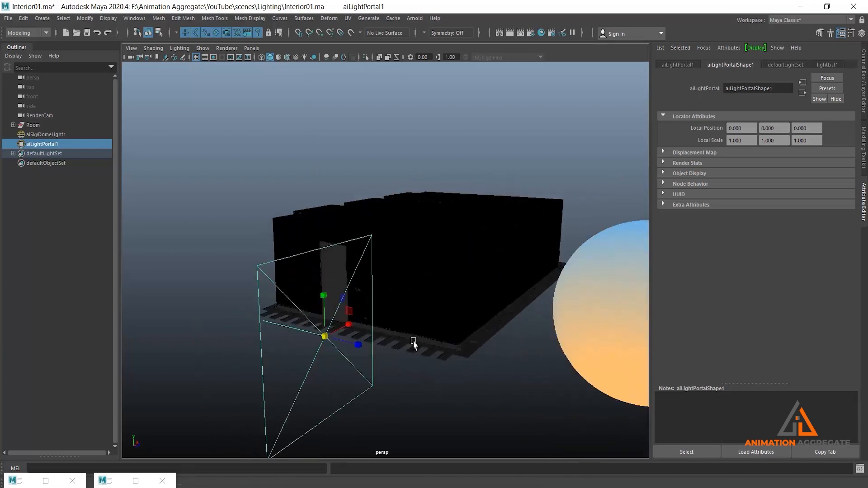
pyautogui.keyDown('alt'); pyautogui.moveTo(413, 344); pyautogui.dragTo(446, 349); pyautogui.keyUp('alt')
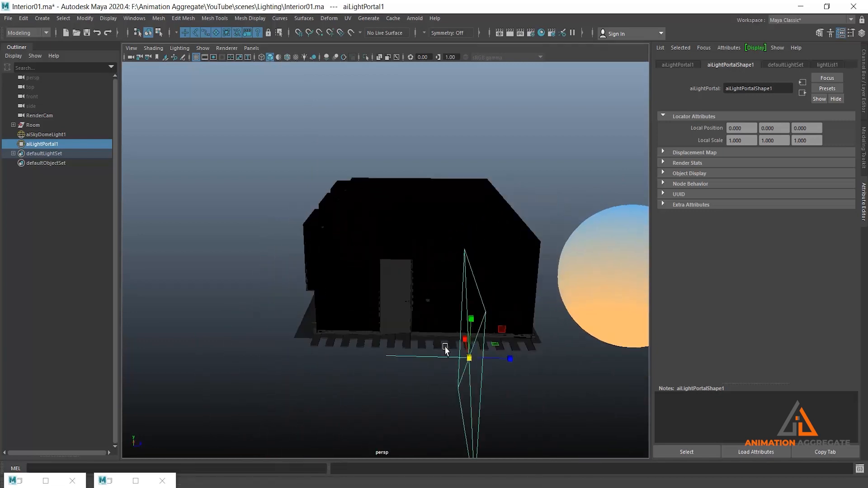
# - Move the light portal outside the room's window wall, at about -284 in X and -2224 in Z
pyautogui.press('w')
pyautogui.moveTo(510, 358); pyautogui.dragTo(398, 296)
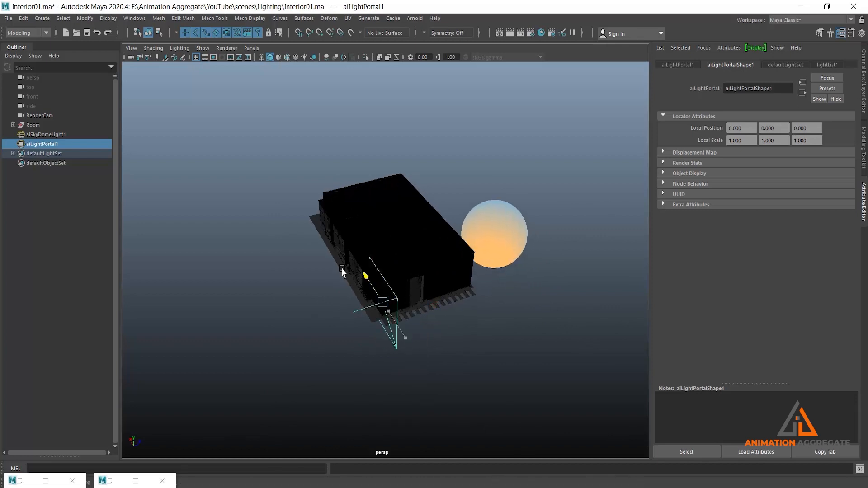
pyautogui.moveTo(343, 269); pyautogui.dragTo(341, 269)
pyautogui.moveTo(405, 273); pyautogui.dragTo(413, 305)
# - Set the light portal's Rotate Y to 180 so it faces into the room
pyautogui.hotkey('ctrl', 'a')
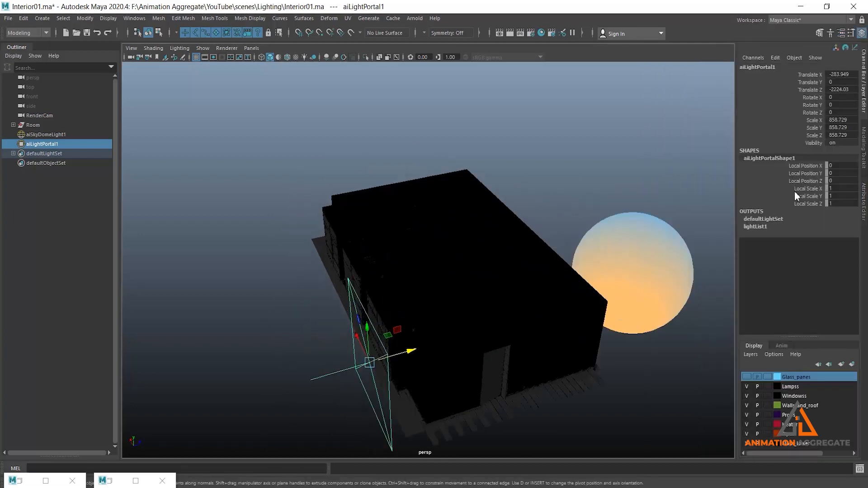
pyautogui.click(840, 105)
pyautogui.write('180')
pyautogui.press('Return')
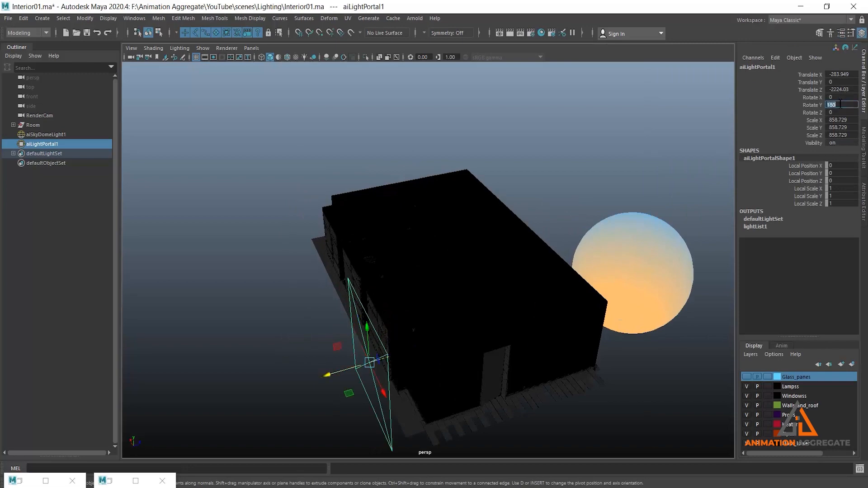
# - Raise the light portal to window height, about 276 in Y, checking it in the front view
pyautogui.keyDown('alt'); pyautogui.moveTo(396, 393); pyautogui.dragTo(528, 312); pyautogui.keyUp('alt')
pyautogui.press('space')
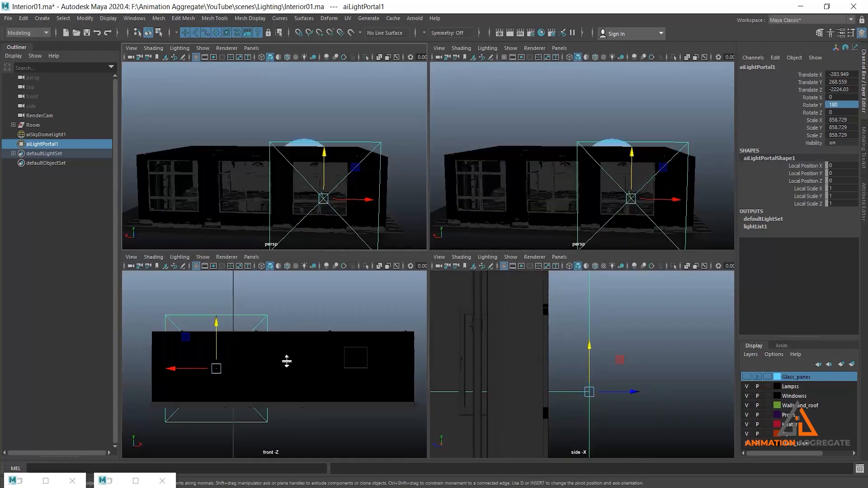
pyautogui.press('space')
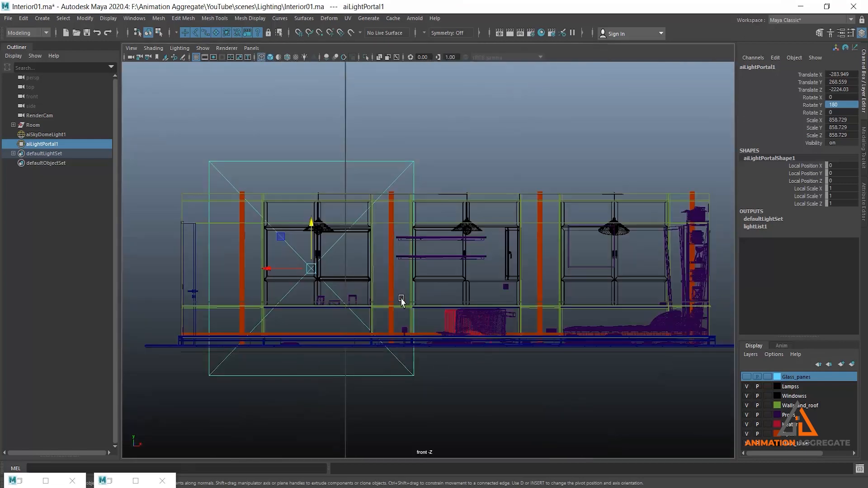
pyautogui.moveTo(312, 229); pyautogui.dragTo(313, 228)
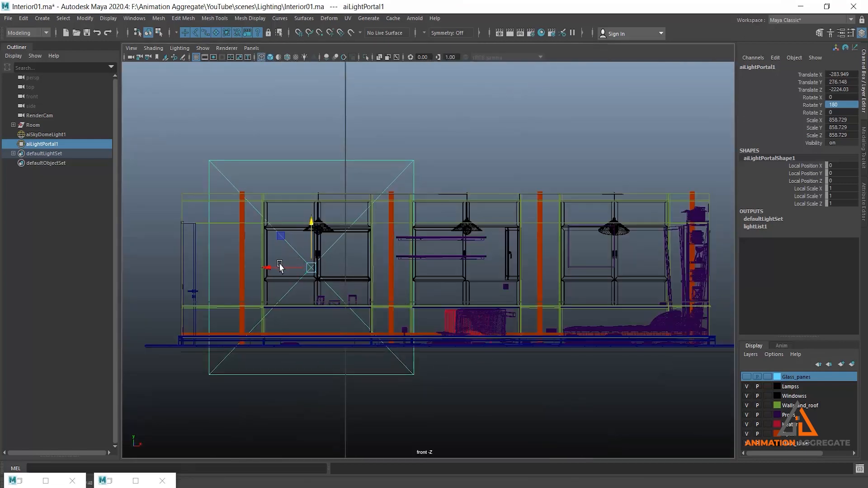
# - Shrink the portal to a uniform scale of about 504 and centre it on the window nearest the door, at about X -242 and Y 348
pyautogui.moveTo(272, 268); pyautogui.dragTo(248, 311)
pyautogui.press('r')
pyautogui.press('w')
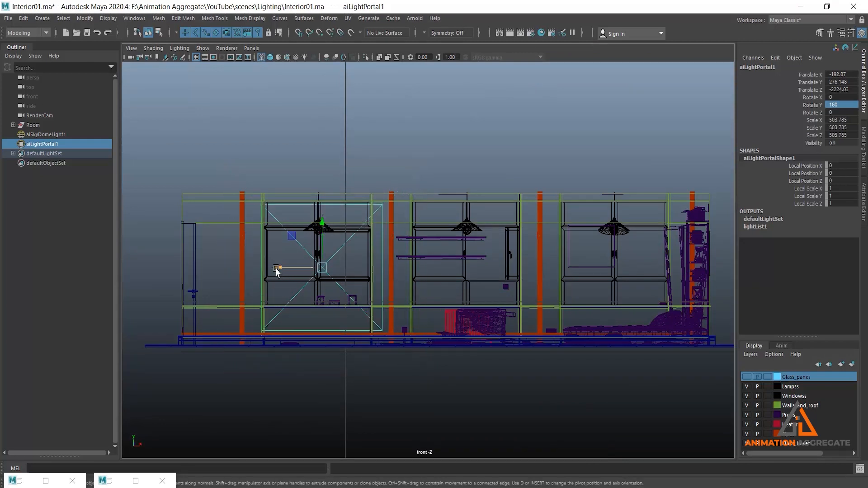
pyautogui.moveTo(278, 268); pyautogui.dragTo(272, 269)
pyautogui.moveTo(316, 222); pyautogui.dragTo(316, 213)
# - Push the light portal closer to the window wall, to about -2133 in Z, in the perspective view
pyautogui.press('space')
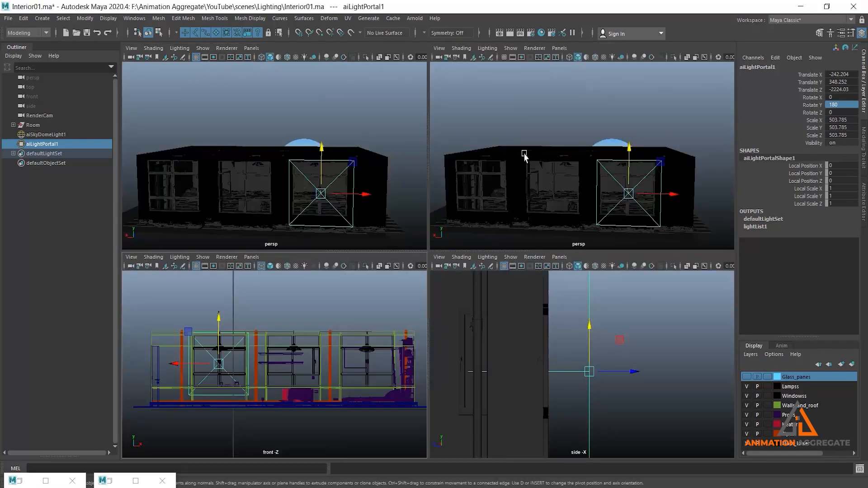
pyautogui.press('space')
pyautogui.keyDown('alt'); pyautogui.moveTo(539, 223); pyautogui.dragTo(417, 390); pyautogui.keyUp('alt')
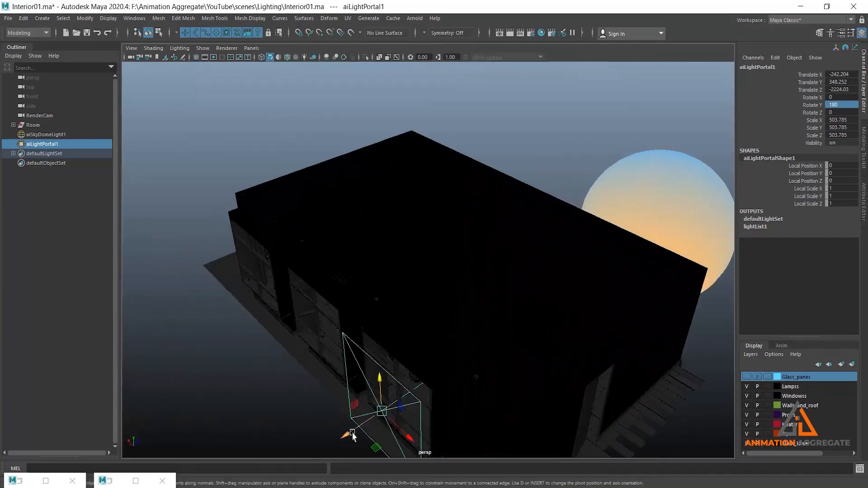
pyautogui.moveTo(348, 434); pyautogui.dragTo(361, 428)
# - Duplicate the light portal and align the copy with the middle window
pyautogui.keyDown('alt'); pyautogui.moveTo(387, 400); pyautogui.dragTo(448, 357); pyautogui.keyUp('alt')
pyautogui.keyDown('alt'); pyautogui.moveTo(448, 357); pyautogui.dragTo(444, 313, button='middle'); pyautogui.keyUp('alt')
pyautogui.keyDown('alt'); pyautogui.moveTo(450, 334); pyautogui.dragTo(448, 358); pyautogui.keyUp('alt')
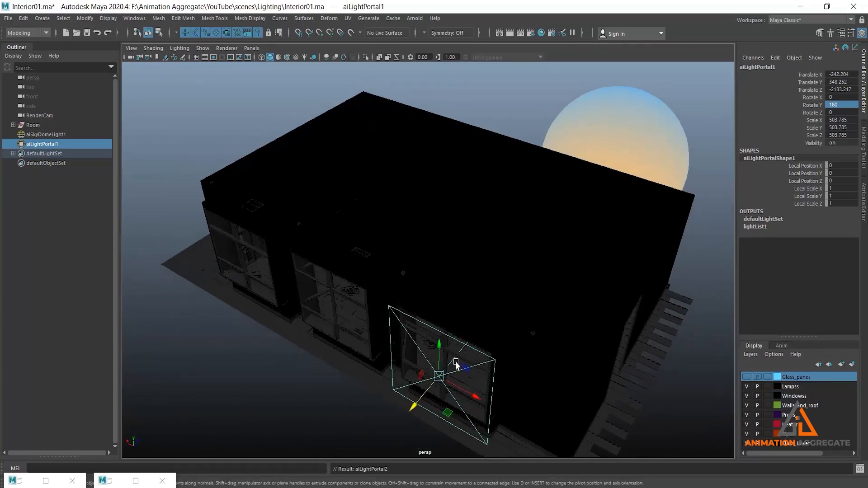
pyautogui.hotkey('ctrl', 'd')
pyautogui.moveTo(472, 394); pyautogui.dragTo(356, 337)
pyautogui.press('space')
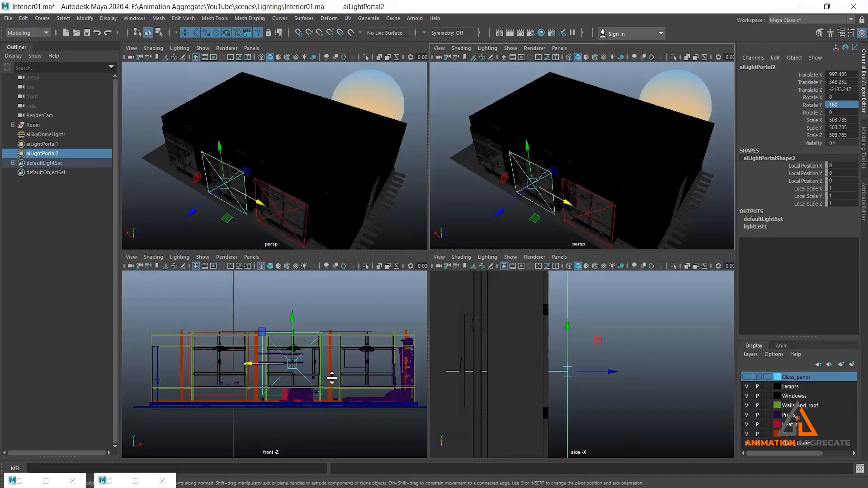
pyautogui.press('space')
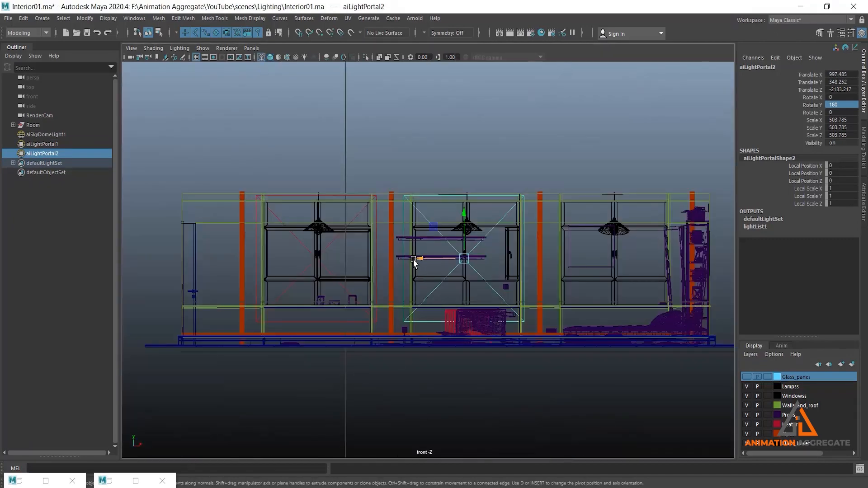
pyautogui.moveTo(413, 259); pyautogui.dragTo(419, 259)
# - Duplicate the portal with the same offset and align the third one with the last window, at about 2252 in X
pyautogui.hotkey('shift', 'd')
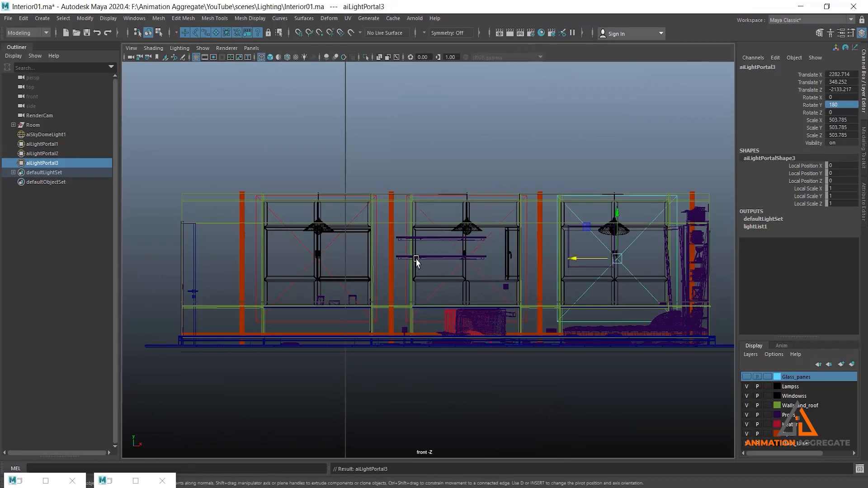
pyautogui.moveTo(577, 261); pyautogui.dragTo(545, 217)
pyautogui.press('space')
pyautogui.press('space')
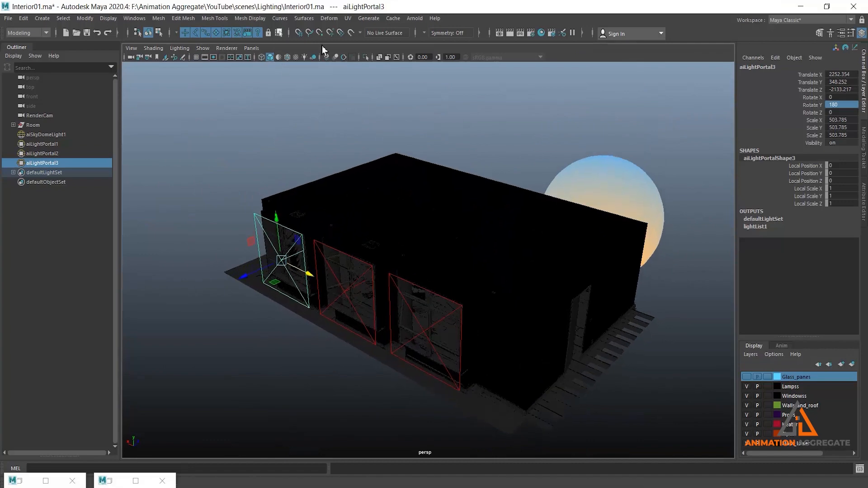
# - Restore Arnold RenderView, store a snapshot of the render without portals and render the scene again
pyautogui.doubleClick(116, 482)
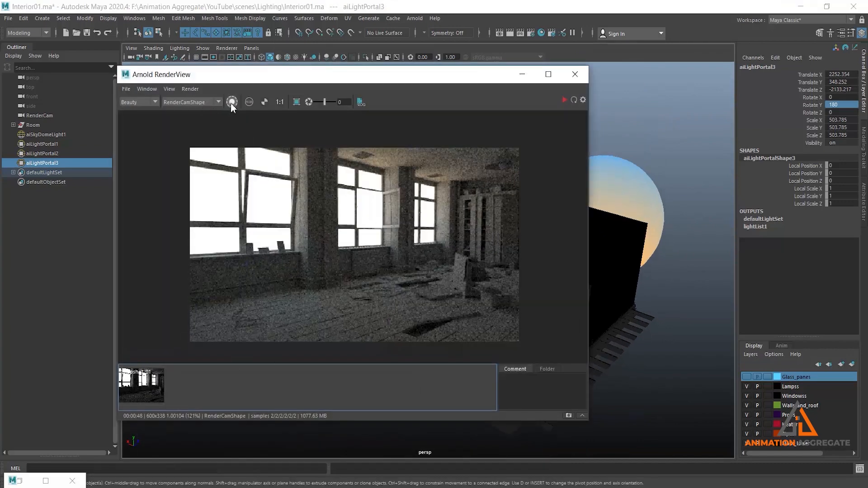
pyautogui.click(570, 416)
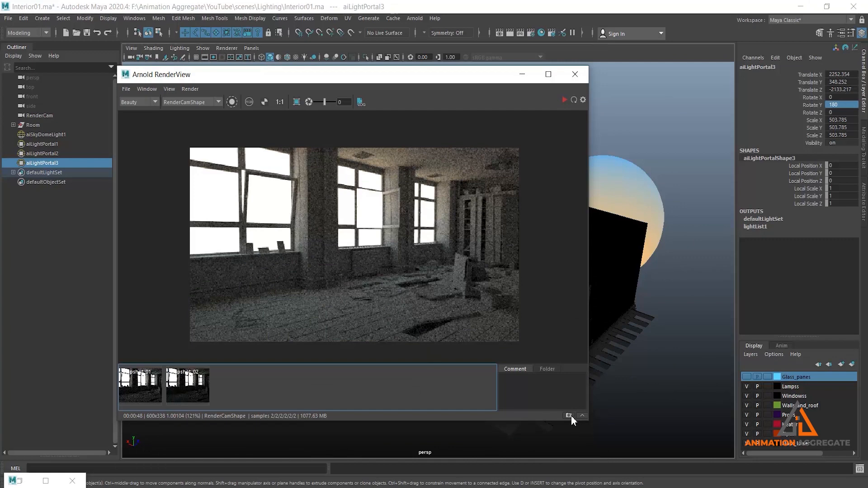
pyautogui.click(565, 100)
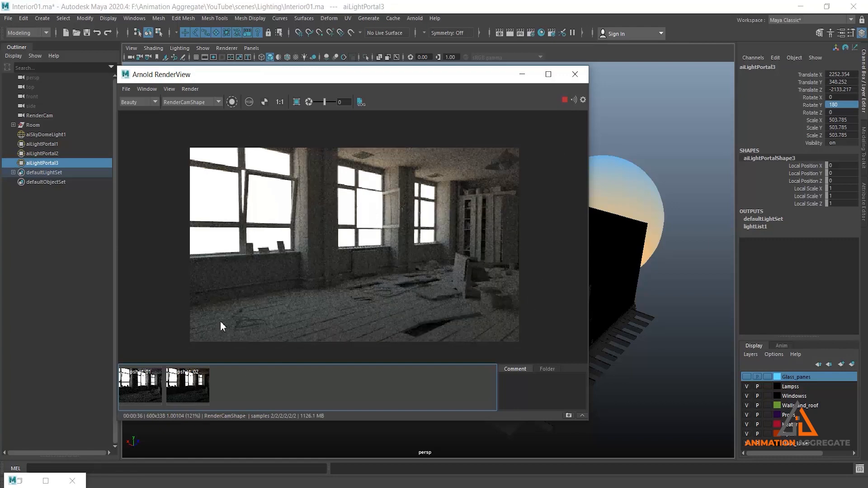
# - Compare the portal render with the second stored snapshot for noise, and close Arnold RenderView
pyautogui.click(201, 387)
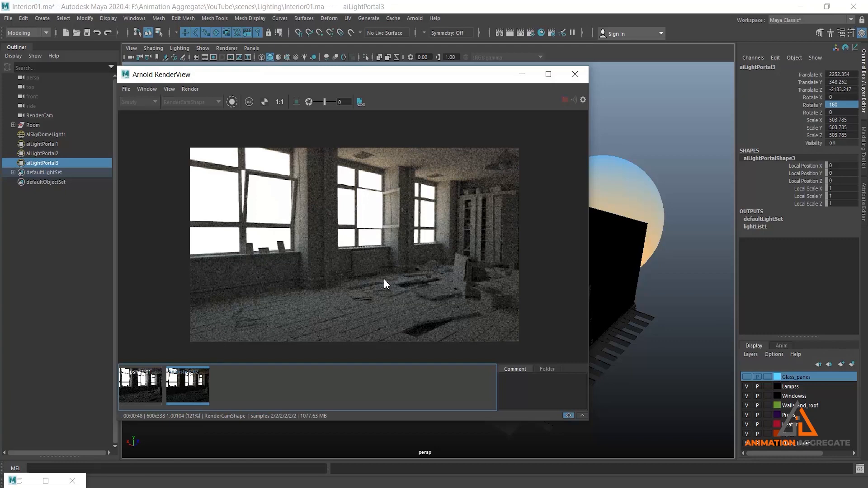
pyautogui.click(197, 392)
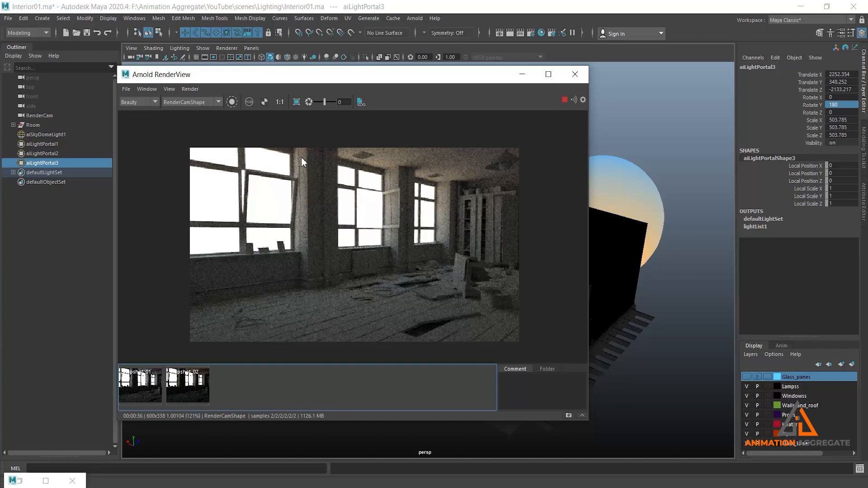
pyautogui.click(575, 75)
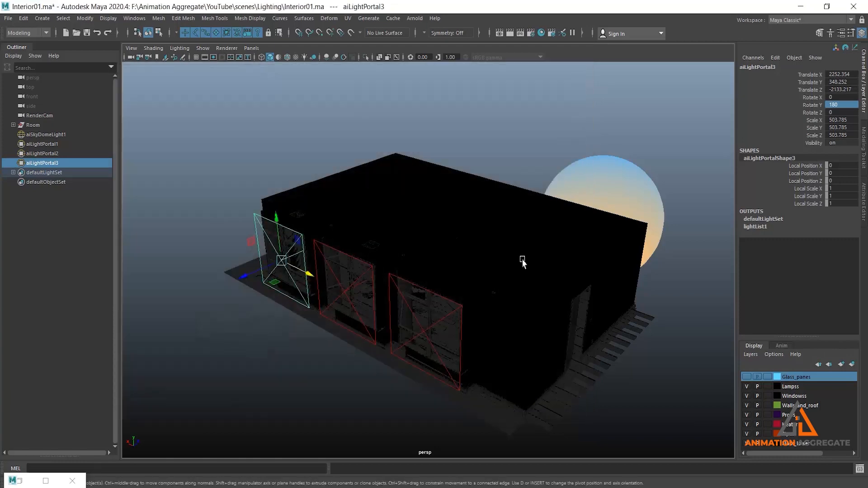
# - Create a directional light in the scene
pyautogui.keyDown('alt'); pyautogui.moveTo(548, 269); pyautogui.dragTo(479, 249); pyautogui.keyUp('alt')
pyautogui.scroll(-4, 561, 217)
pyautogui.keyDown('alt'); pyautogui.moveTo(534, 151); pyautogui.dragTo(519, 237); pyautogui.keyUp('alt')
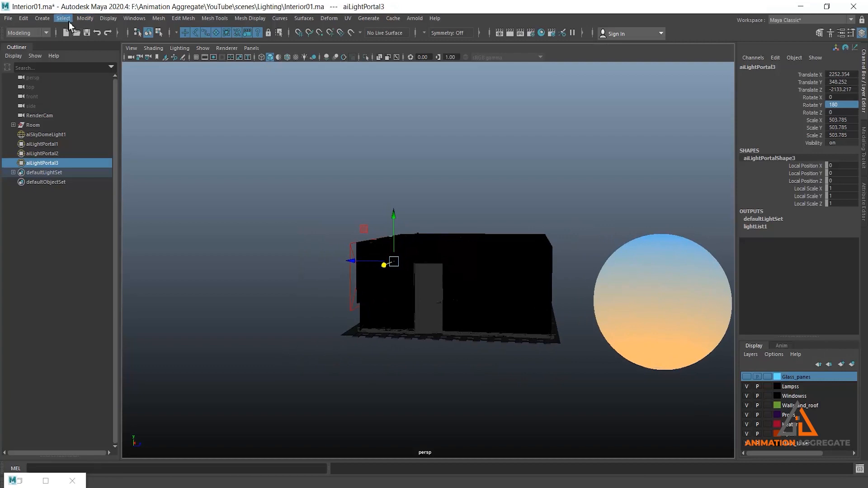
pyautogui.click(79, 19)
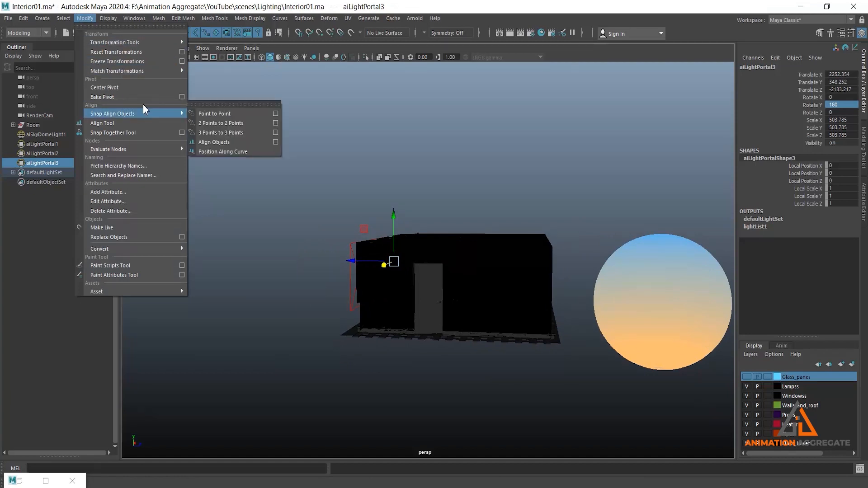
pyautogui.moveTo(153, 69)
pyautogui.click(85, 18)
pyautogui.click(42, 19)
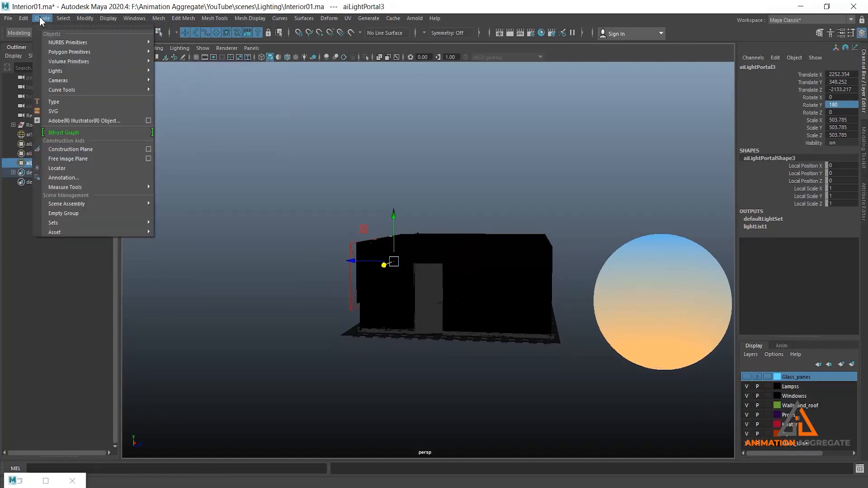
pyautogui.moveTo(120, 71)
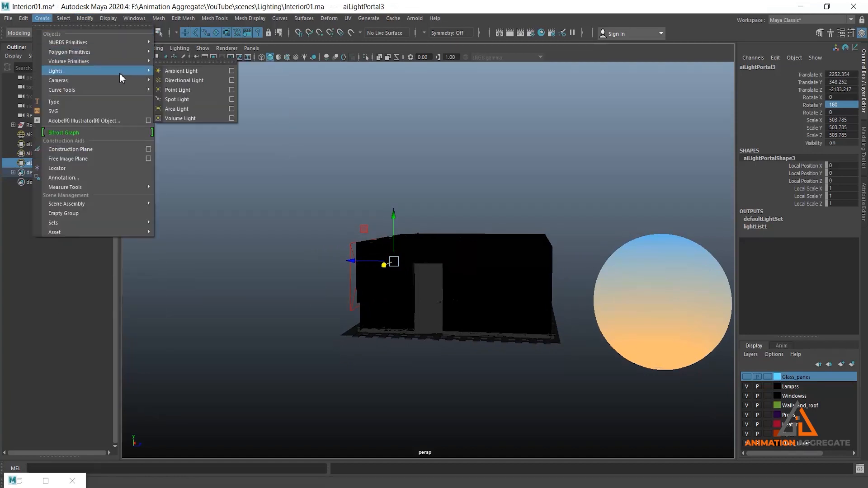
pyautogui.click(172, 80)
# - Move the directional light inside the room to about -306 in Z and scale it up uniformly to about 99.5
pyautogui.keyDown('alt'); pyautogui.moveTo(456, 266); pyautogui.dragTo(620, 425, button='right'); pyautogui.keyUp('alt')
pyautogui.keyDown('alt'); pyautogui.moveTo(525, 285); pyautogui.dragTo(534, 328); pyautogui.keyUp('alt')
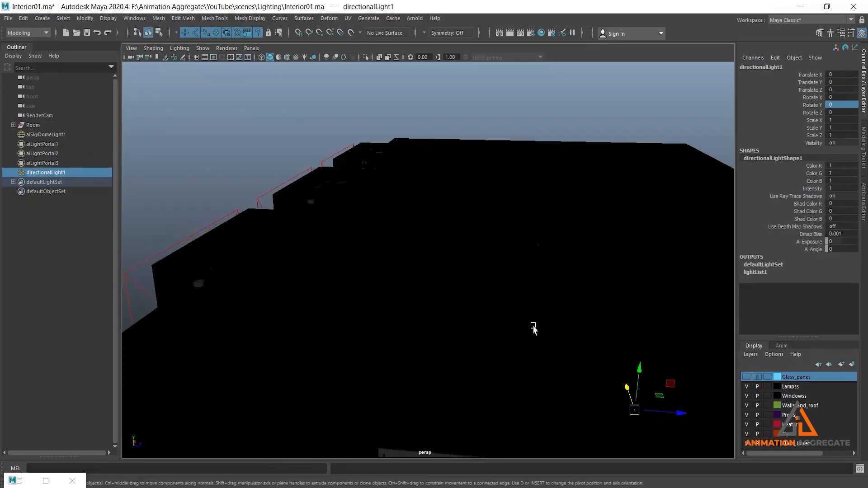
pyautogui.keyDown('alt'); pyautogui.moveTo(533, 327); pyautogui.dragTo(500, 224, button='middle'); pyautogui.keyUp('alt')
pyautogui.keyDown('alt'); pyautogui.moveTo(500, 224); pyautogui.dragTo(623, 347, button='right'); pyautogui.keyUp('alt')
pyautogui.keyDown('alt'); pyautogui.moveTo(622, 347); pyautogui.dragTo(612, 334); pyautogui.keyUp('alt')
pyautogui.scroll(-3, 611, 333)
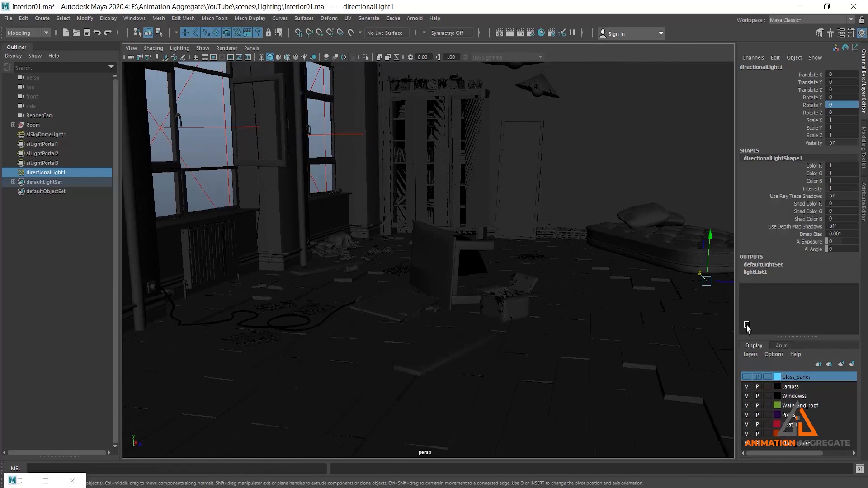
pyautogui.moveTo(657, 284); pyautogui.dragTo(576, 281, button='middle')
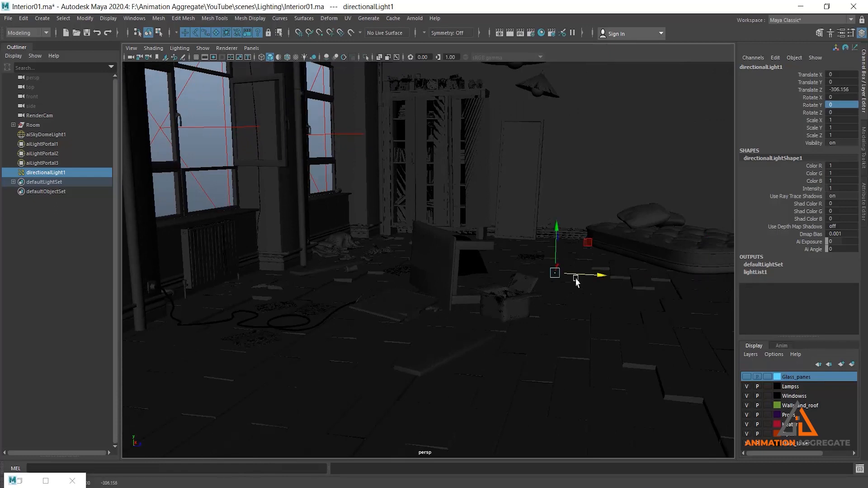
pyautogui.press('r')
pyautogui.moveTo(553, 272); pyautogui.dragTo(601, 293)
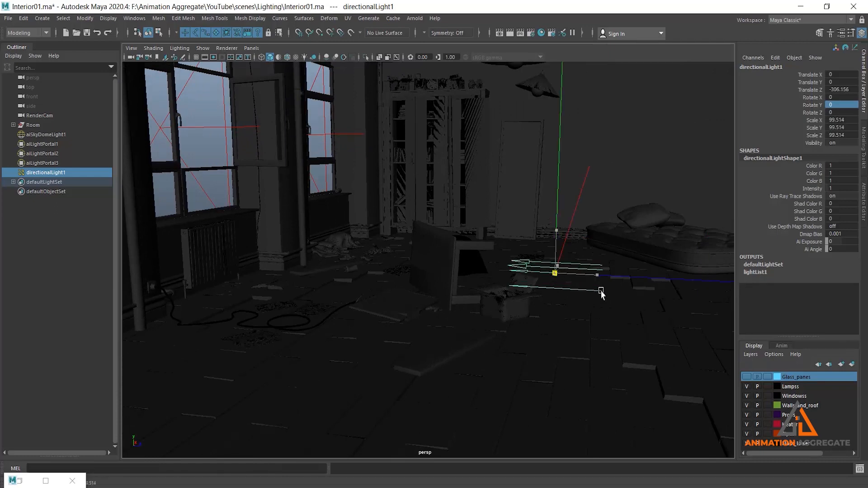
# - Rotate the directional light to point down from the windows into the room, at about -131.7 in X, -7.4 in Y and -8.3 in Z
pyautogui.press('e')
pyautogui.moveTo(588, 246); pyautogui.dragTo(465, 261)
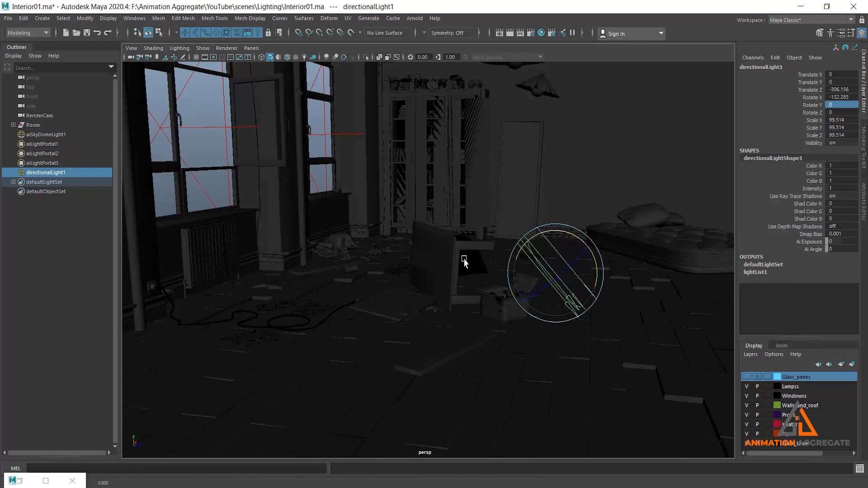
pyautogui.keyDown('alt'); pyautogui.moveTo(568, 312); pyautogui.dragTo(485, 318); pyautogui.keyUp('alt')
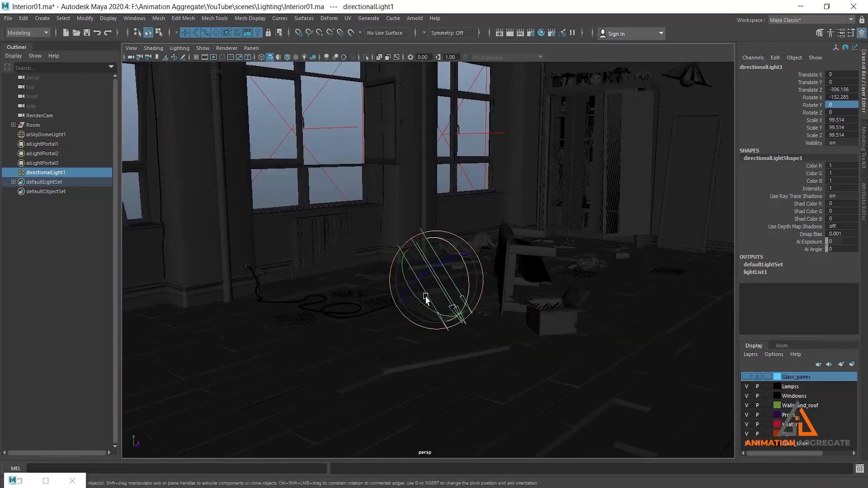
pyautogui.moveTo(422, 306); pyautogui.dragTo(413, 294)
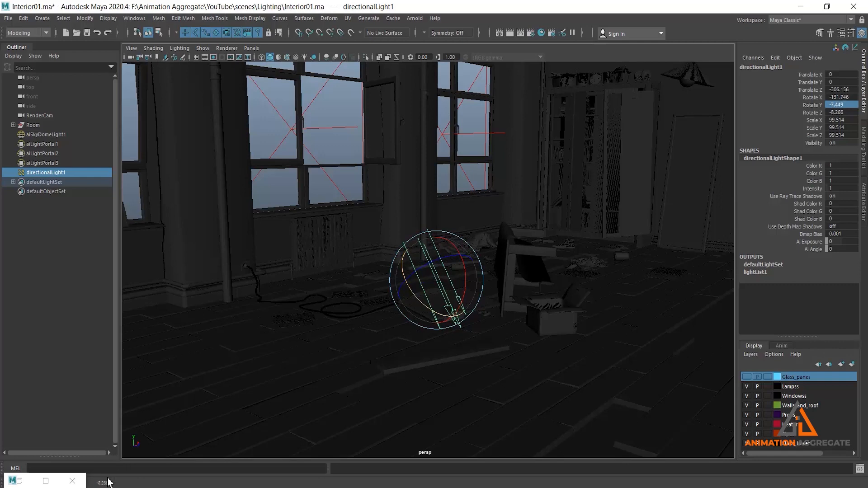
# - Close the render settings, reopen Arnold RenderView and store the existing portal render as another snapshot
pyautogui.click(22, 483)
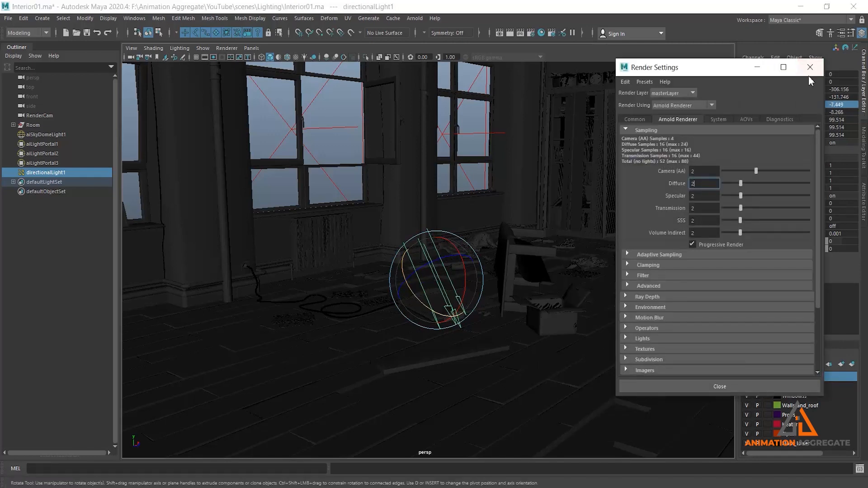
pyautogui.click(811, 67)
pyautogui.click(415, 18)
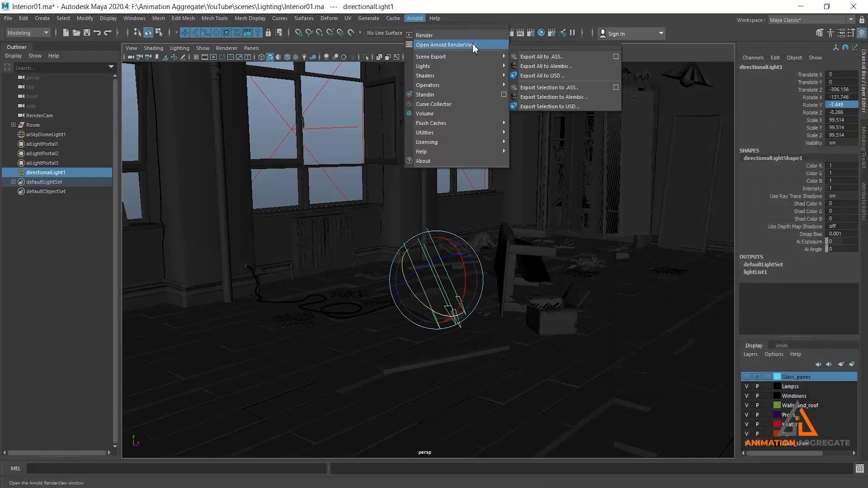
pyautogui.click(452, 43)
pyautogui.moveTo(417, 80); pyautogui.dragTo(573, 70)
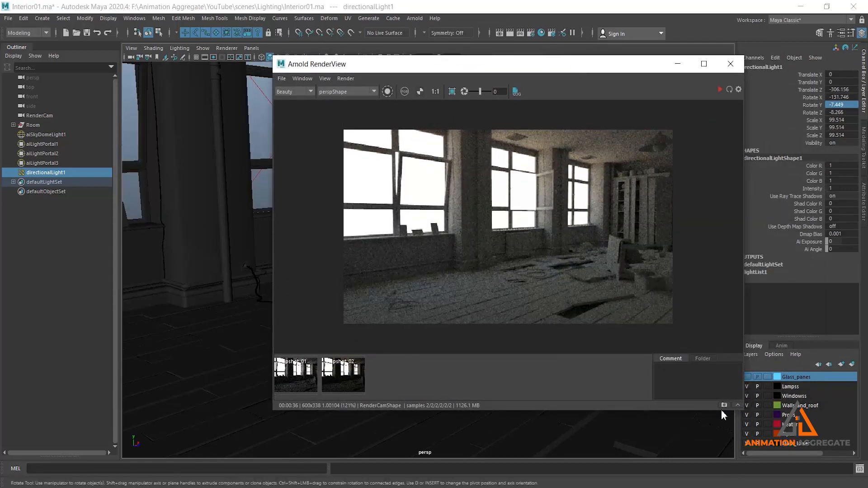
pyautogui.click(724, 406)
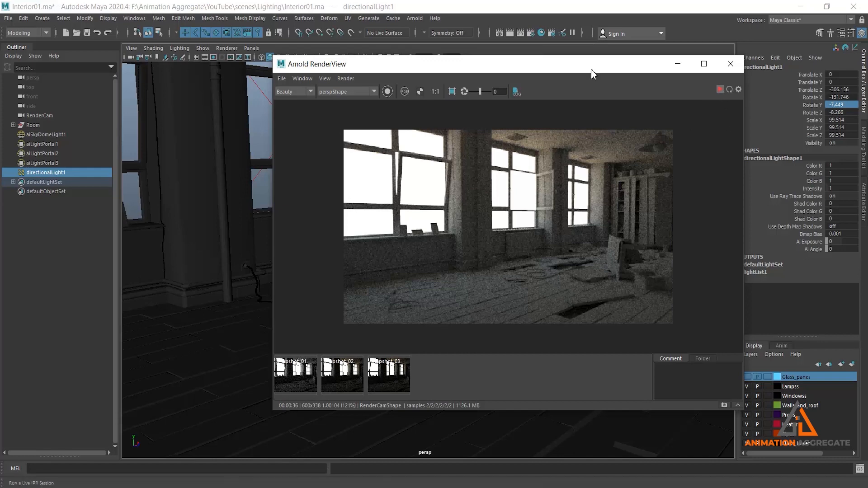
# - Rotate the directional light to about -141.2 in X with the live render running beside the viewport
pyautogui.moveTo(590, 69); pyautogui.dragTo(408, 116)
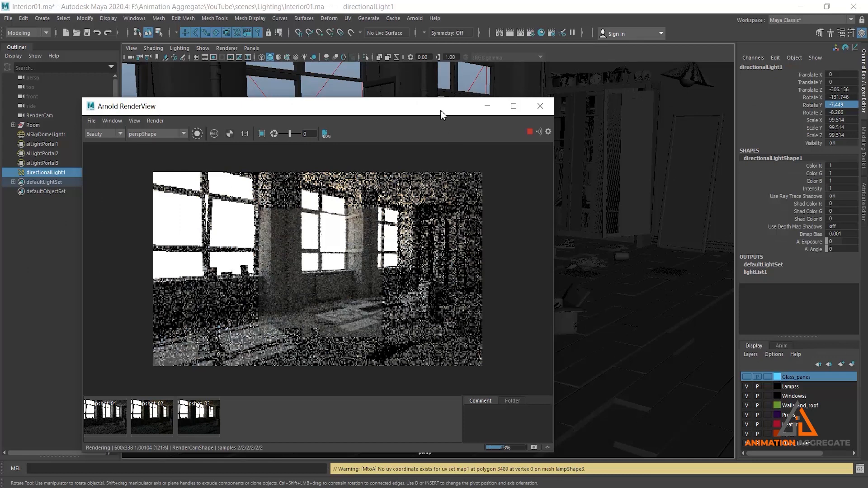
pyautogui.moveTo(441, 114); pyautogui.dragTo(327, 131)
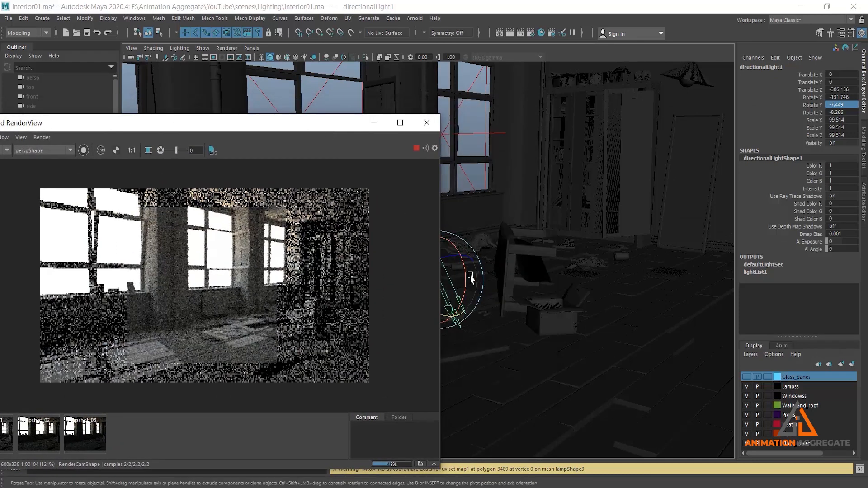
pyautogui.moveTo(466, 273); pyautogui.dragTo(465, 270)
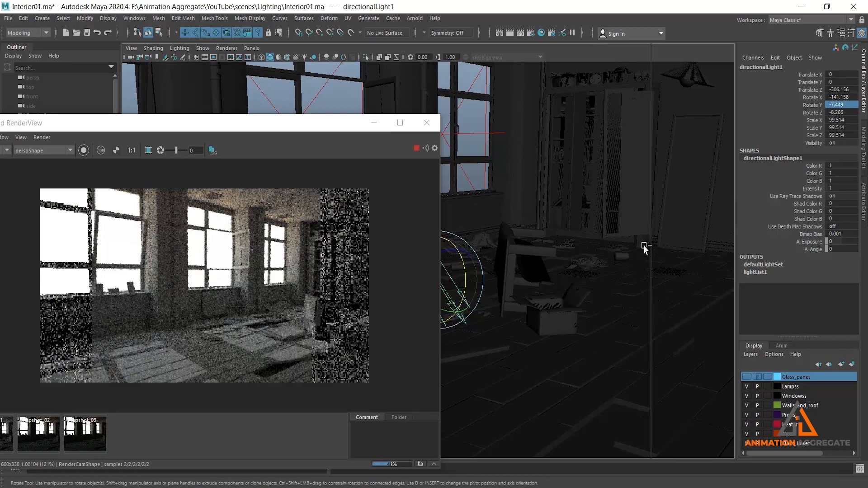
# - Set the directional light's Arnold exposure to 2 with the render stopped, and restart the live render
pyautogui.hotkey('ctrl', 'a')
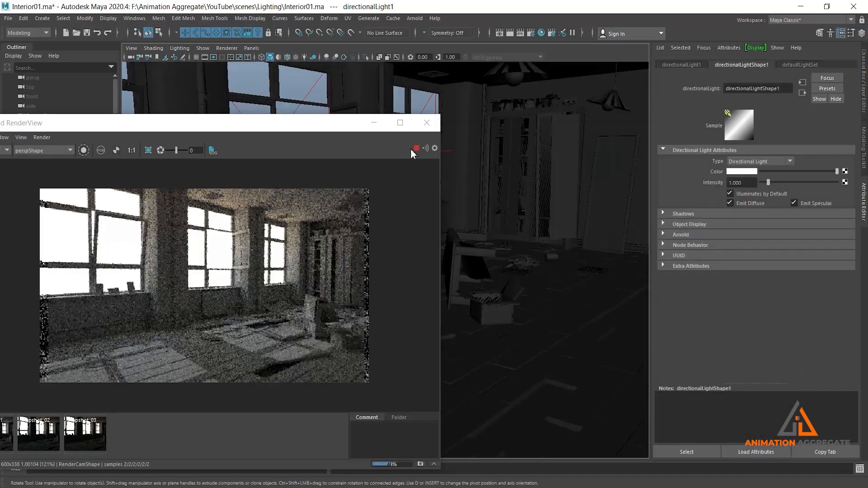
pyautogui.click(416, 148)
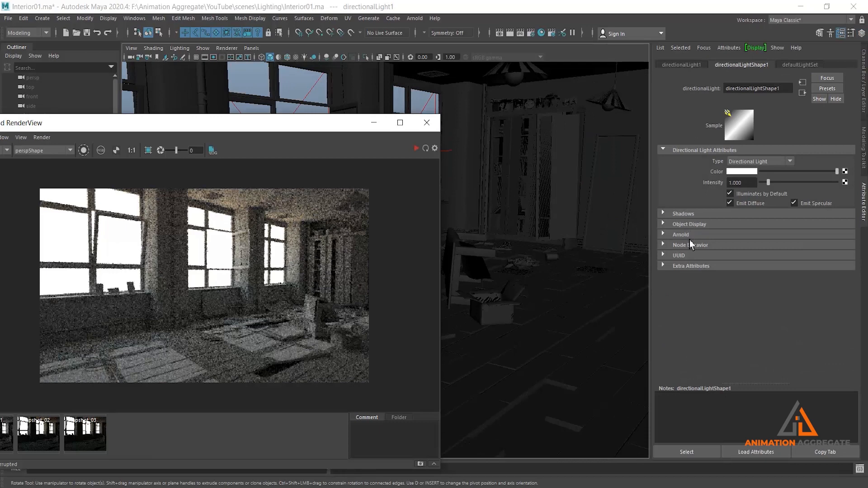
pyautogui.click(680, 235)
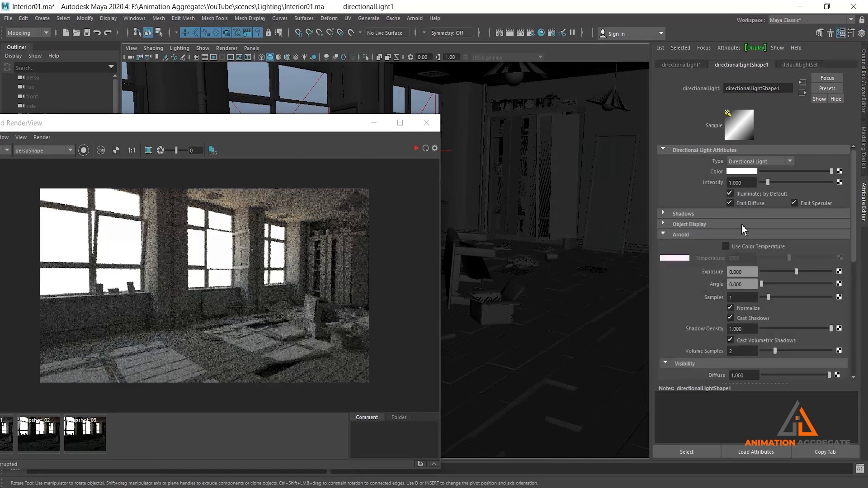
pyautogui.moveTo(747, 272); pyautogui.dragTo(729, 267)
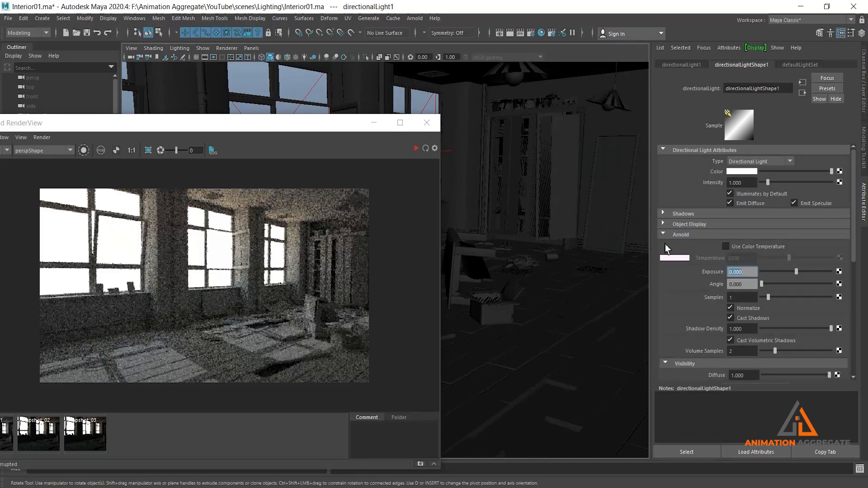
pyautogui.write('2')
pyautogui.press('Return')
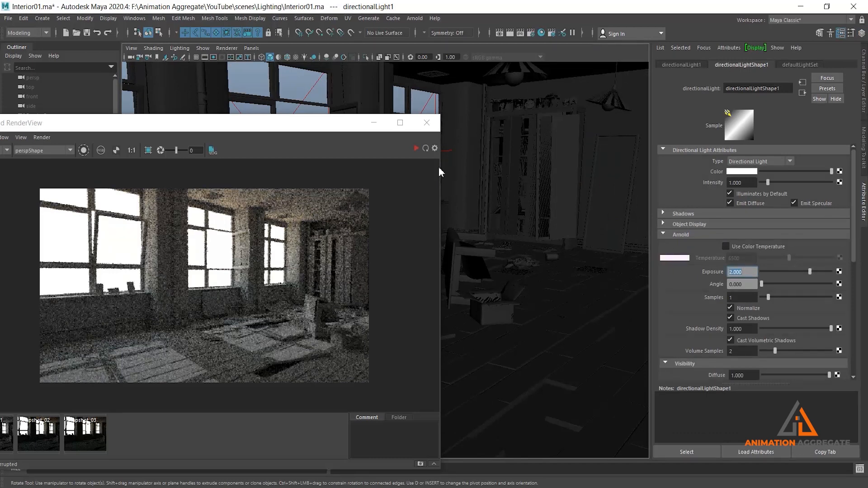
pyautogui.click(416, 149)
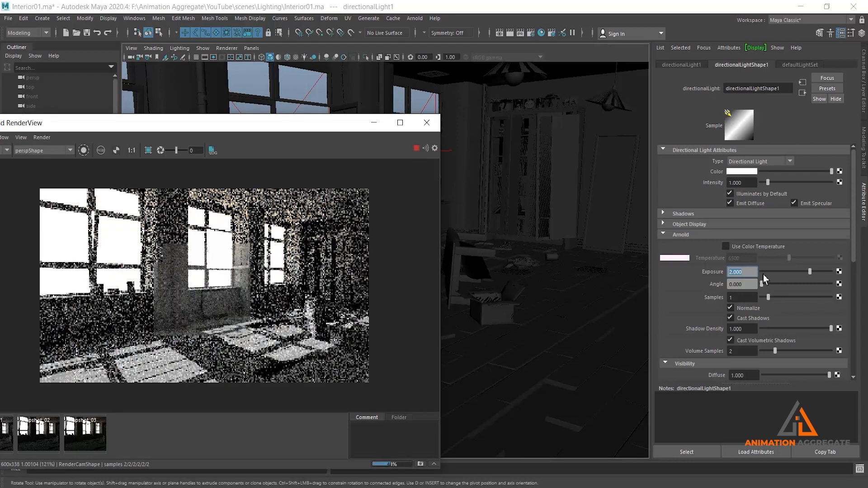
# - Raise the directional light's Arnold exposure to 2.5
pyautogui.press('5')
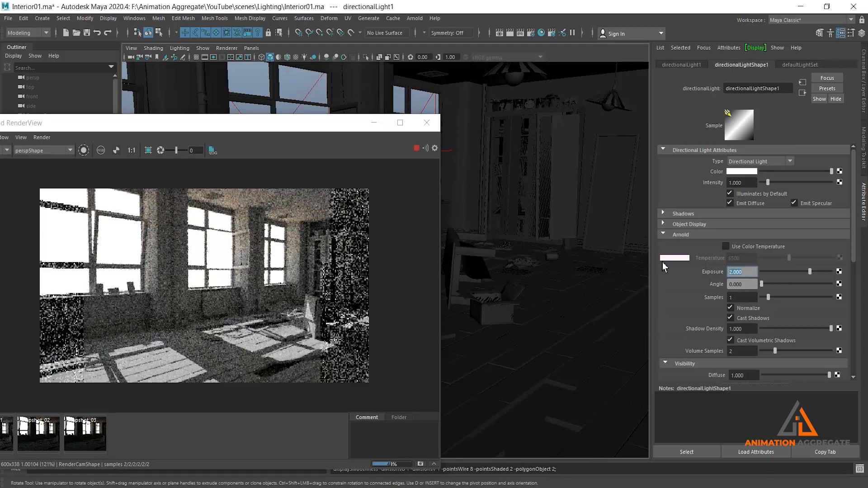
pyautogui.write('2.5')
pyautogui.press('Return')
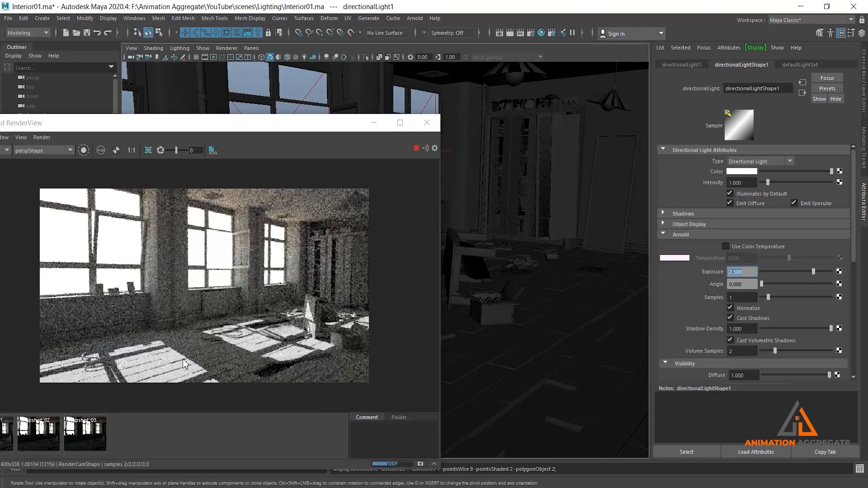
# - Enable colour temperature on the directional light and set it to 5200 for a warm sunlight tone
pyautogui.click(766, 249)
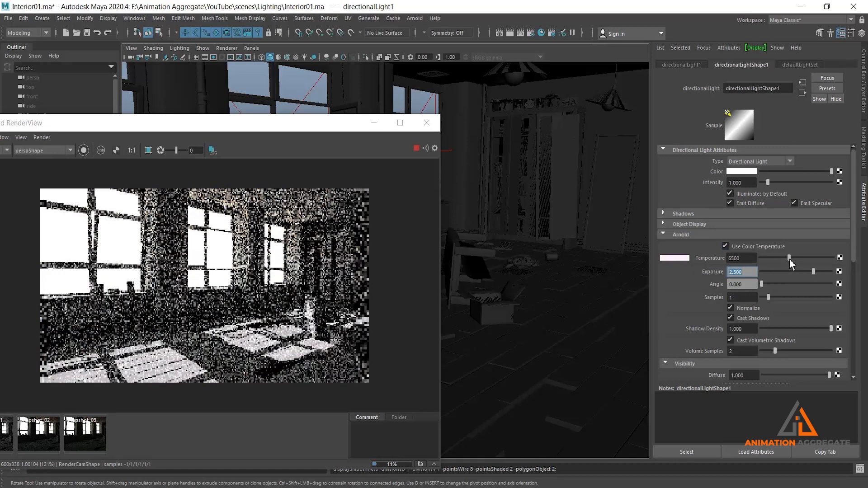
pyautogui.moveTo(788, 261); pyautogui.dragTo(782, 266)
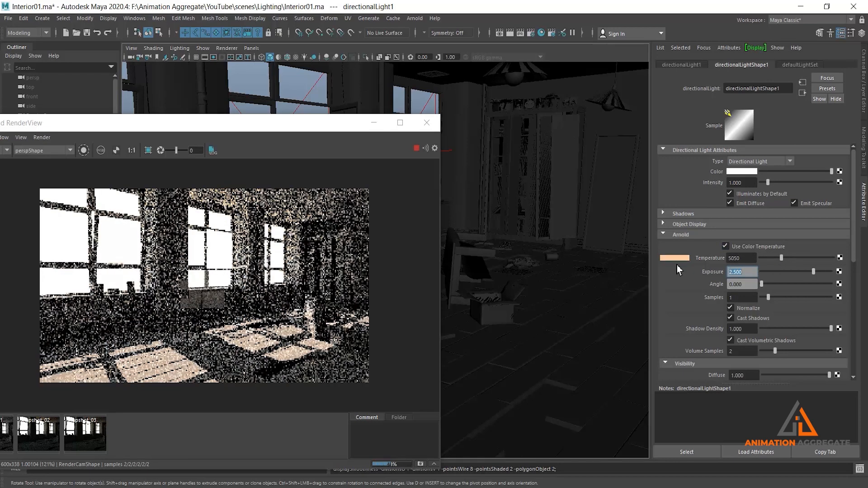
pyautogui.doubleClick(753, 257)
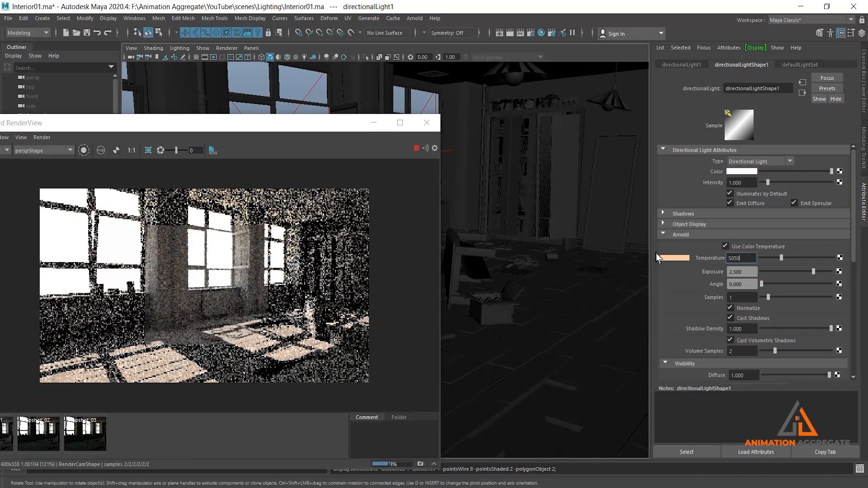
pyautogui.write('5200')
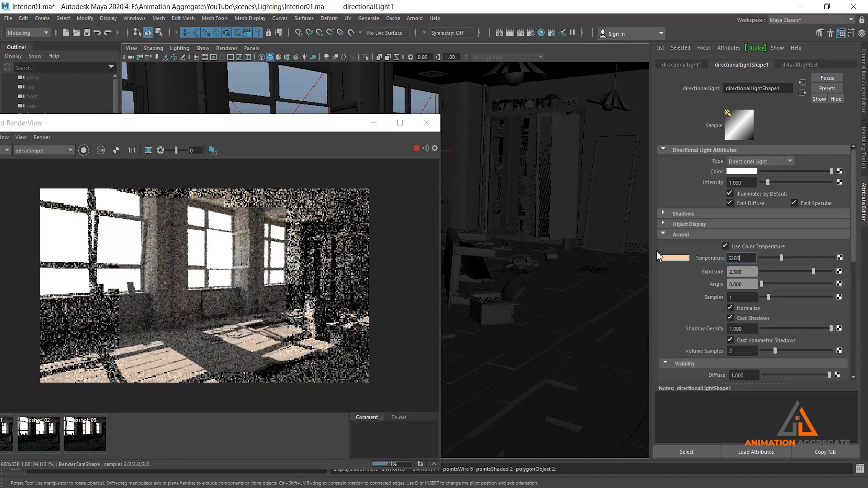
pyautogui.press('Return')
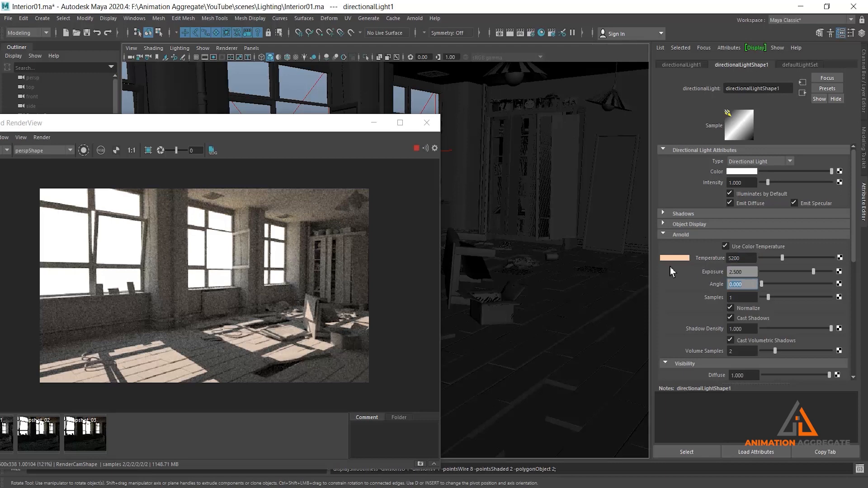
# - Set the directional light's angle to 2 to soften its shadows, and bring the whole render window into view
pyautogui.write('2')
pyautogui.press('Return')
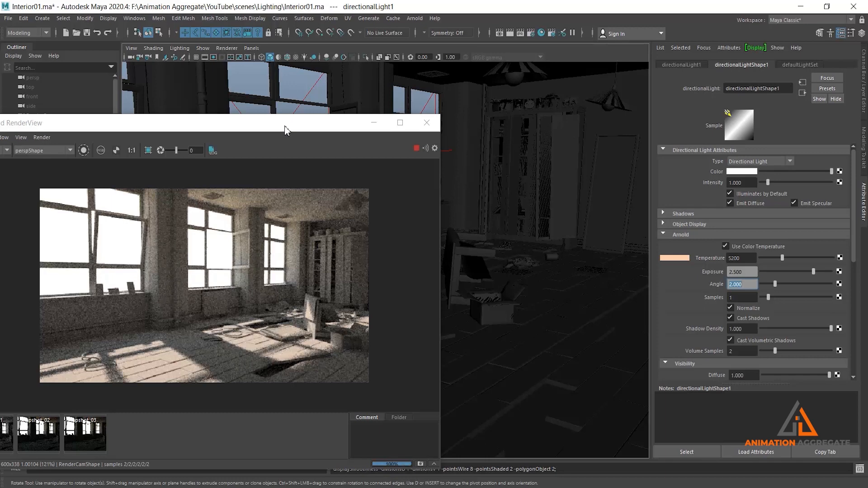
pyautogui.moveTo(284, 130); pyautogui.dragTo(450, 86)
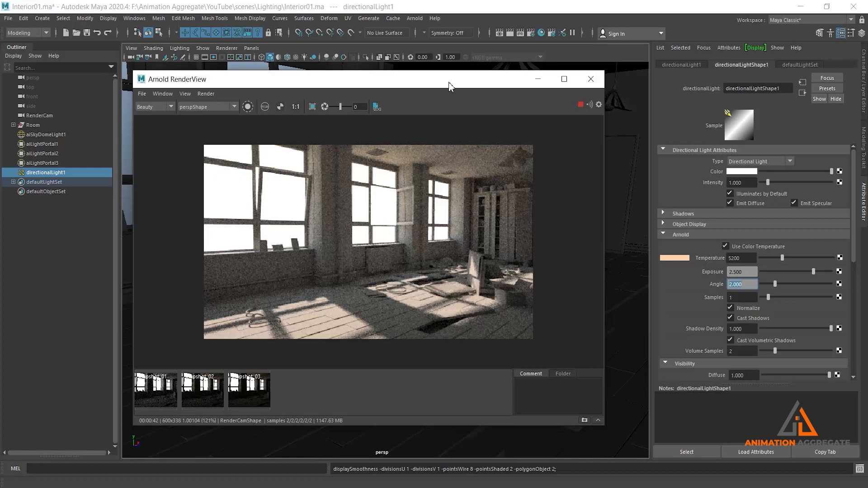
# - Add diffuse_direct and diffuse_indirect to the active AOVs in the render settings, and return to the sampling settings
pyautogui.click(532, 34)
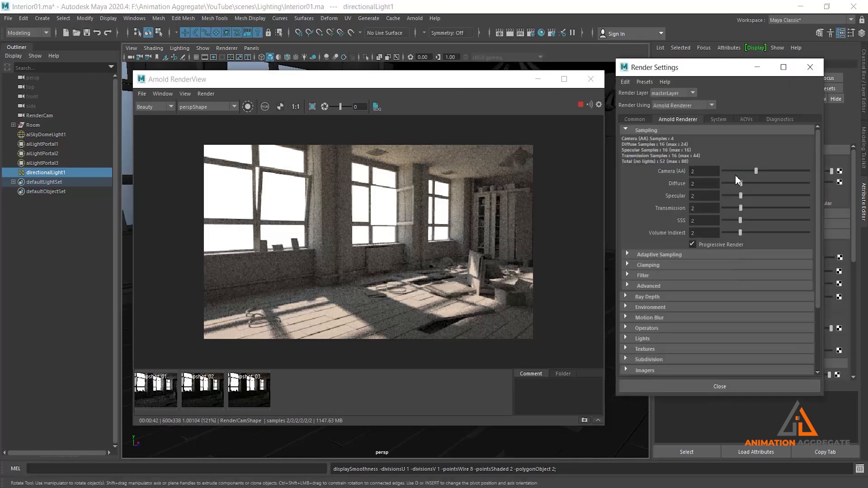
pyautogui.click(747, 120)
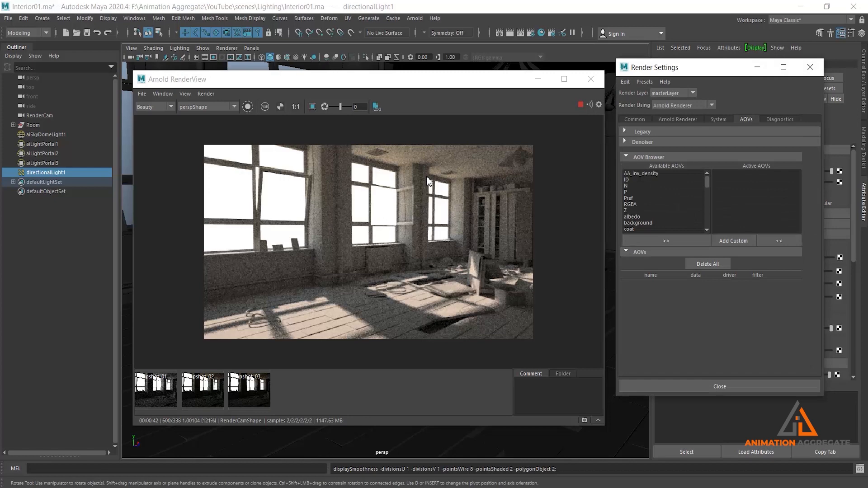
pyautogui.scroll(-2, 650, 211)
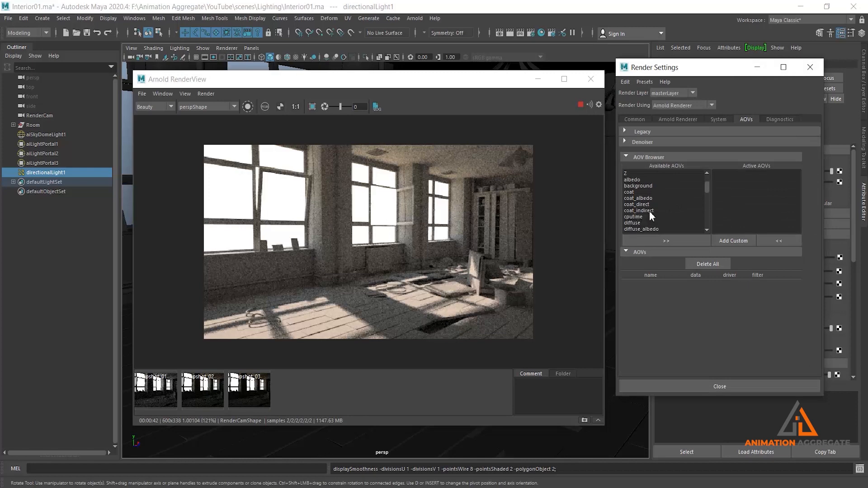
pyautogui.scroll(-2, 649, 211)
pyautogui.click(650, 200)
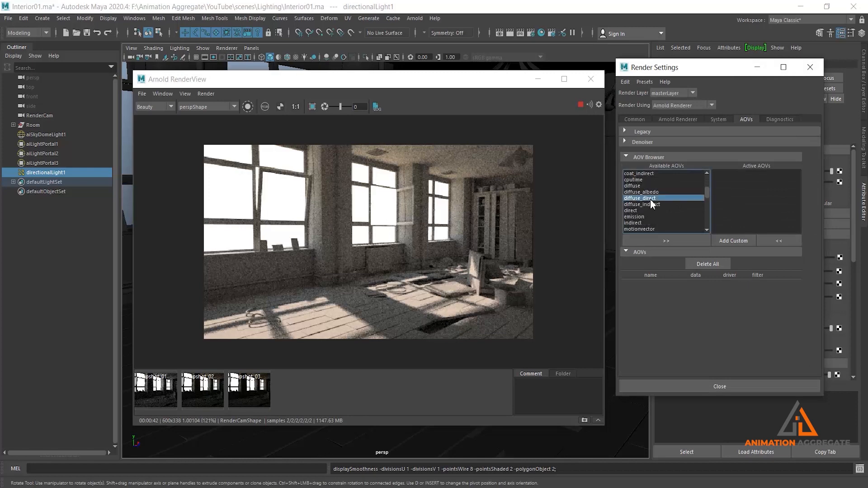
pyautogui.keyDown('shift'); pyautogui.click(650, 204); pyautogui.keyUp('shift')
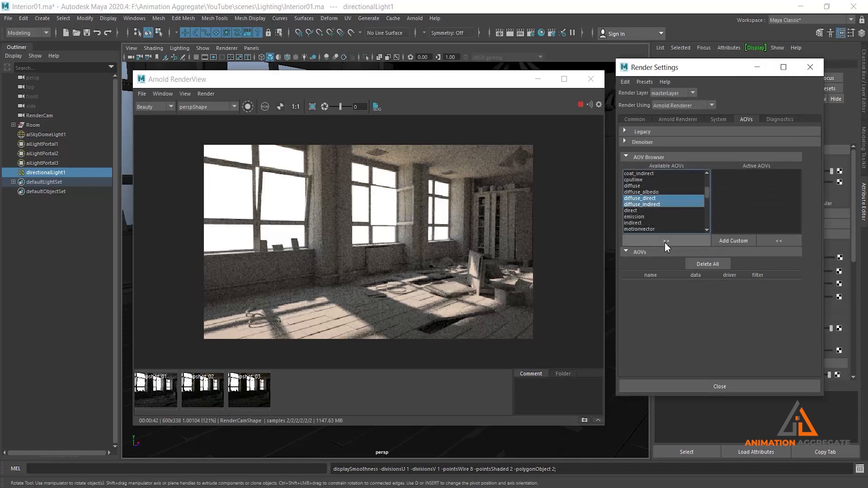
pyautogui.click(644, 238)
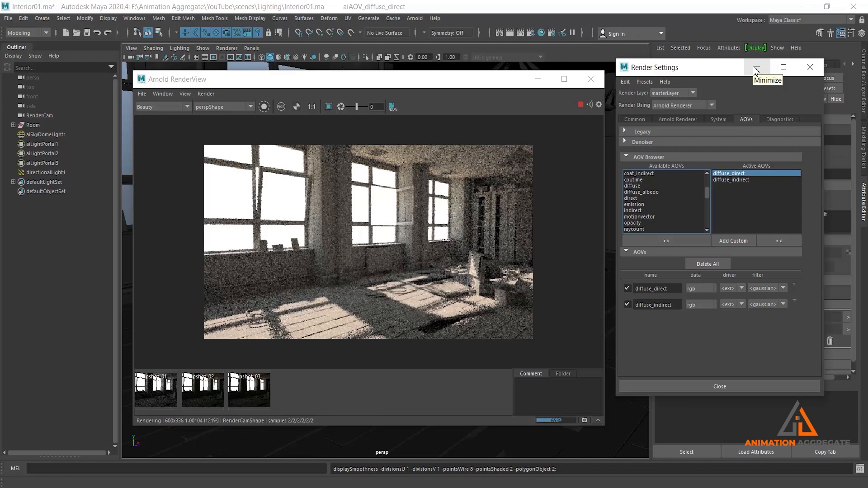
pyautogui.click(673, 120)
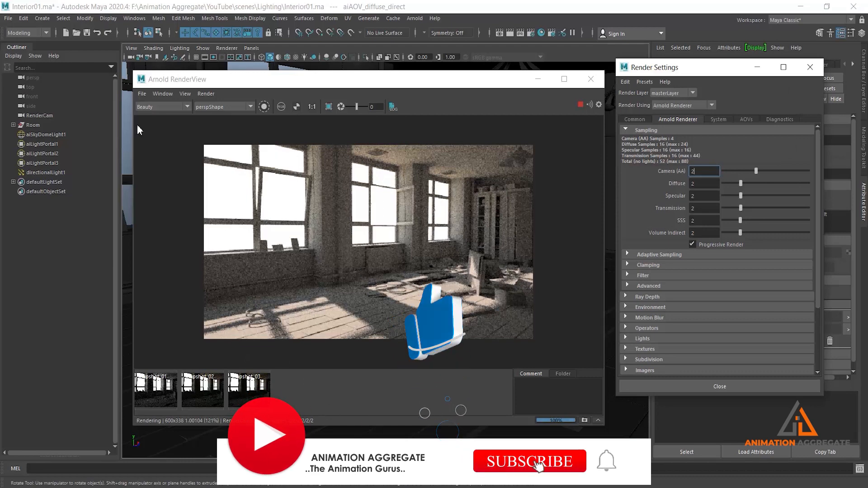
# - Compare the diffuse_direct and diffuse_indirect passes in Arnold RenderView for noise, leaving diffuse_direct displayed and the render settings minimized
pyautogui.click(158, 106)
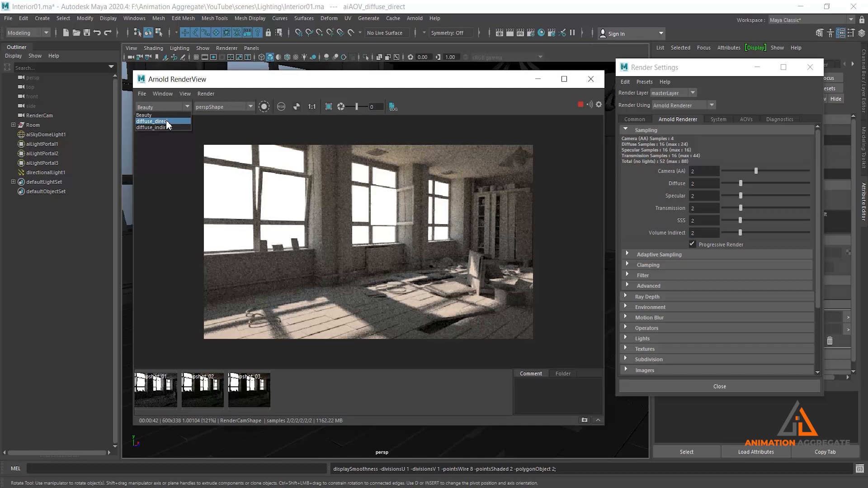
pyautogui.click(166, 121)
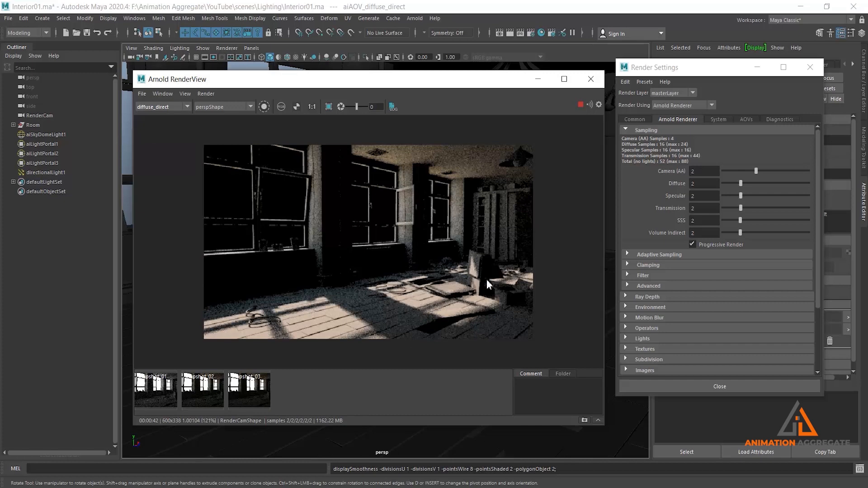
pyautogui.click(177, 109)
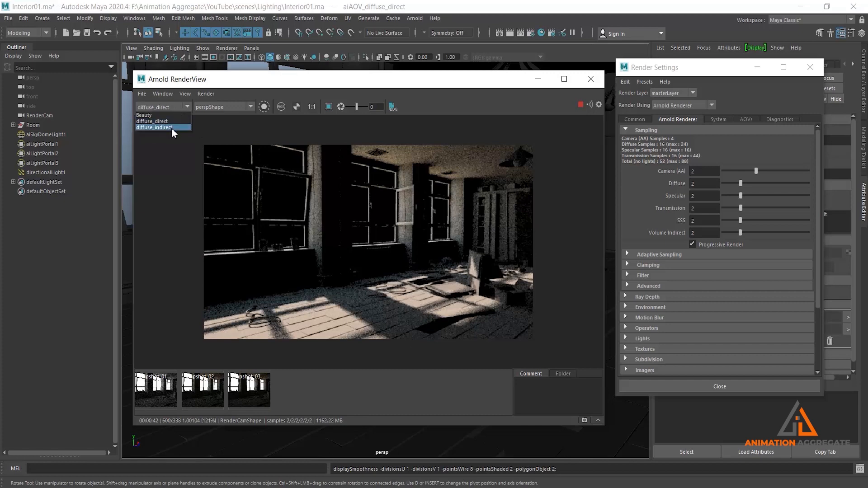
pyautogui.click(173, 128)
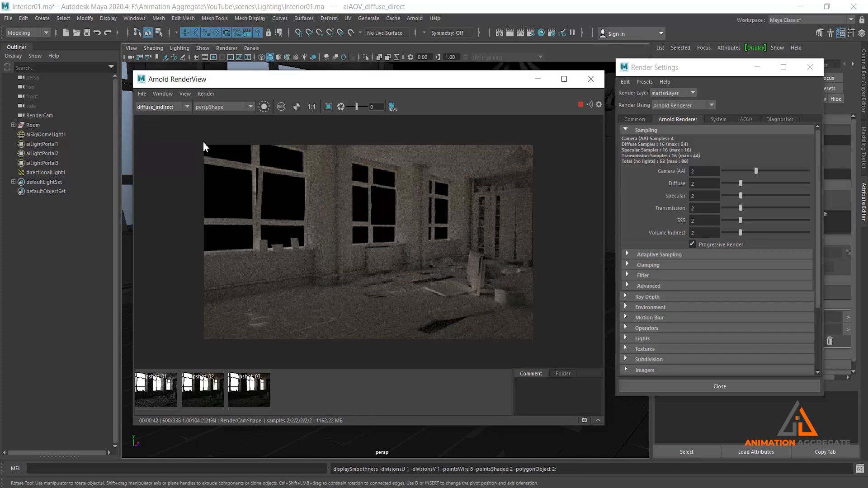
pyautogui.click(165, 106)
pyautogui.click(167, 121)
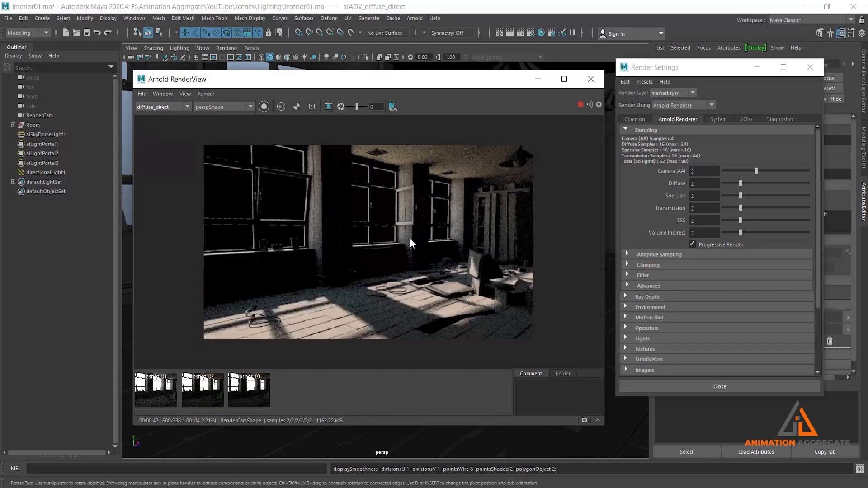
pyautogui.click(758, 67)
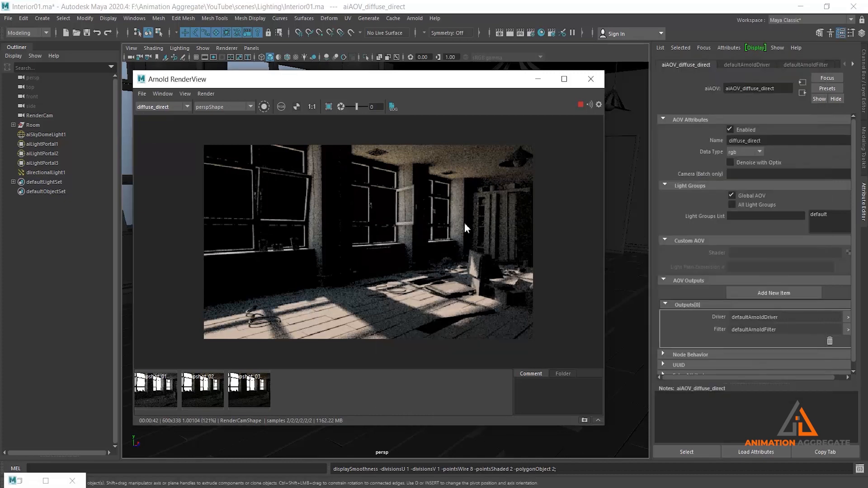
# - Set the directional light's Arnold samples to 4
pyautogui.click(62, 175)
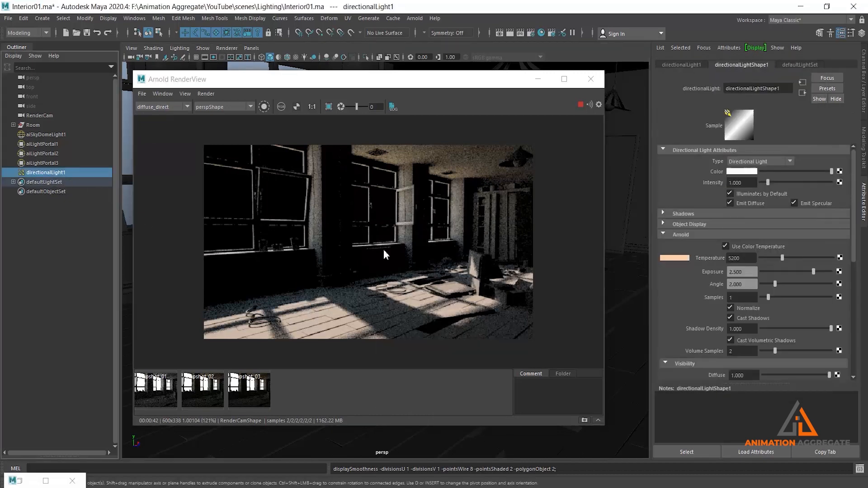
pyautogui.click(741, 297)
pyautogui.write('4')
pyautogui.press('Return')
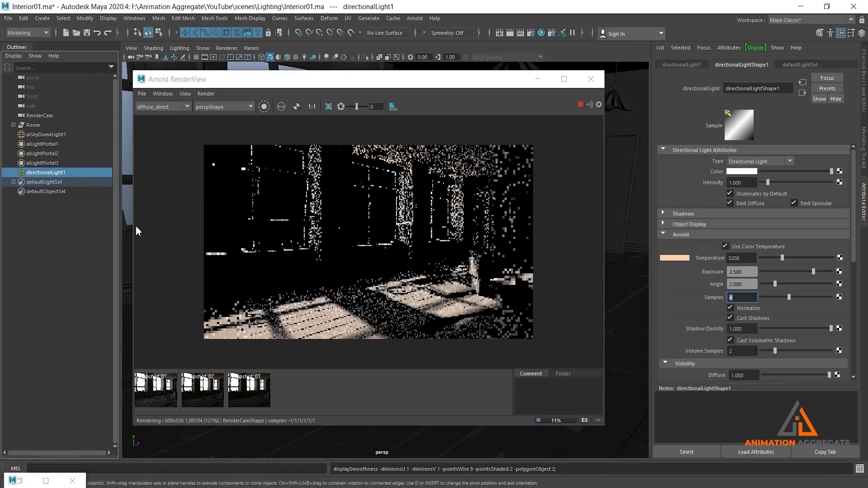
# - Set the skydome light's samples to 4
pyautogui.click(61, 135)
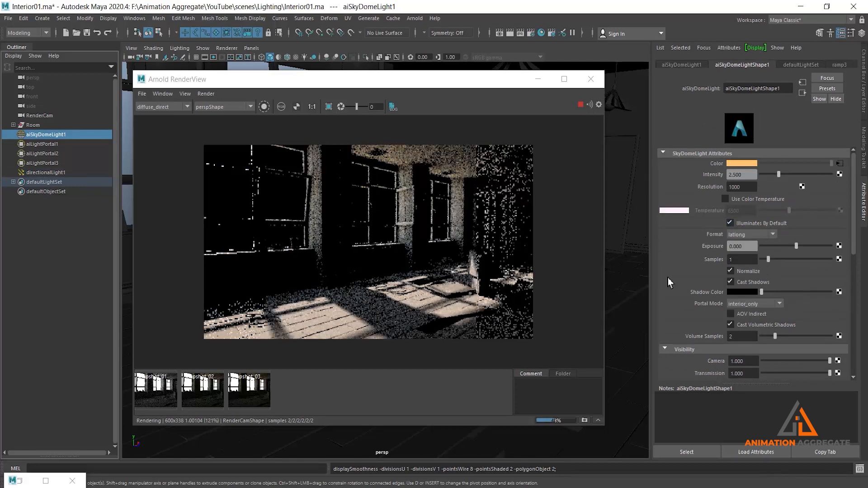
pyautogui.press('Tab')
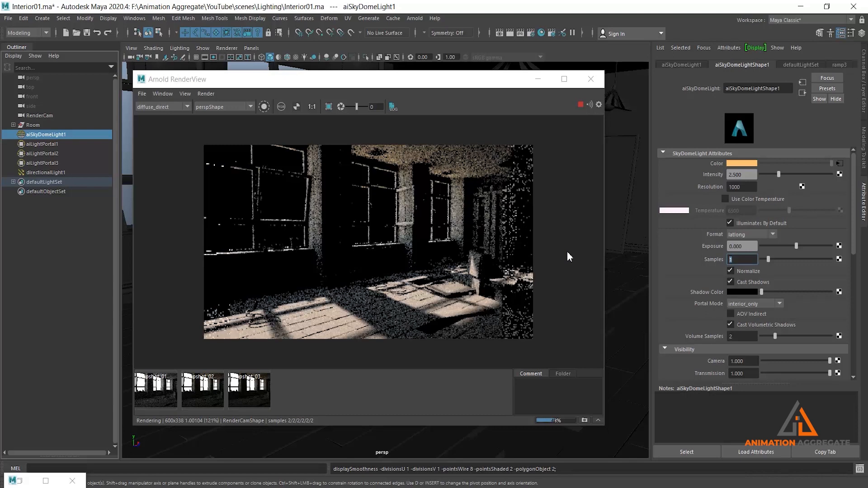
pyautogui.write('4')
pyautogui.press('Return')
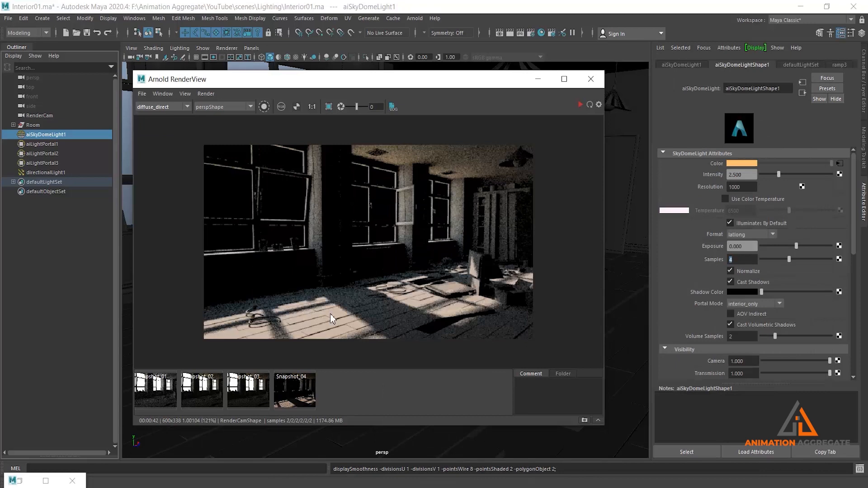
# - Compare the latest stored snapshot with the current diffuse_direct render, and display the diffuse_indirect pass
pyautogui.click(298, 397)
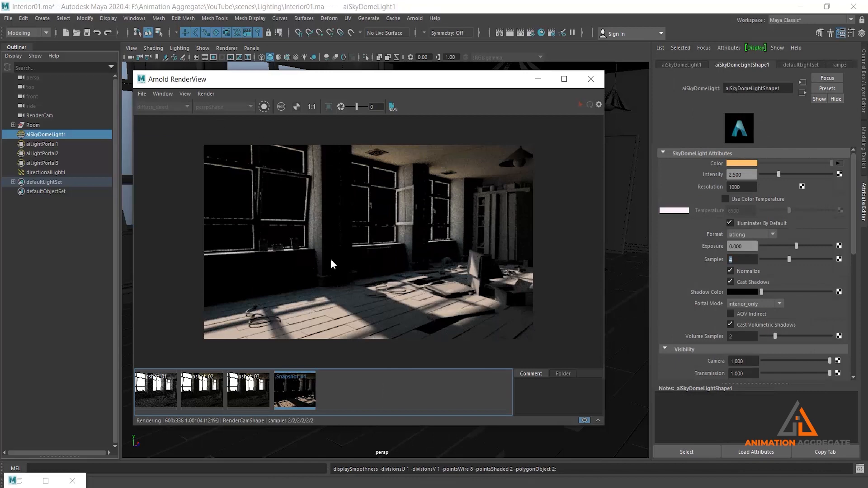
pyautogui.click(166, 109)
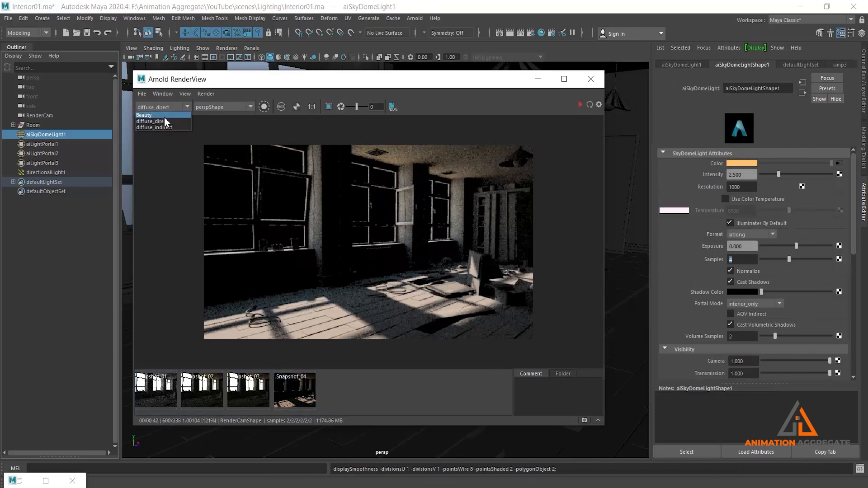
pyautogui.click(166, 128)
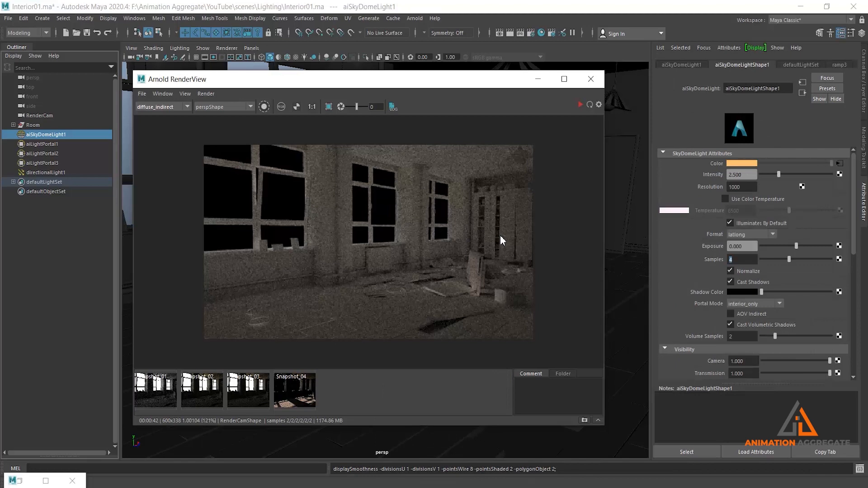
# - Bring back the render settings and set the Camera (AA) samples to 4
pyautogui.click(23, 481)
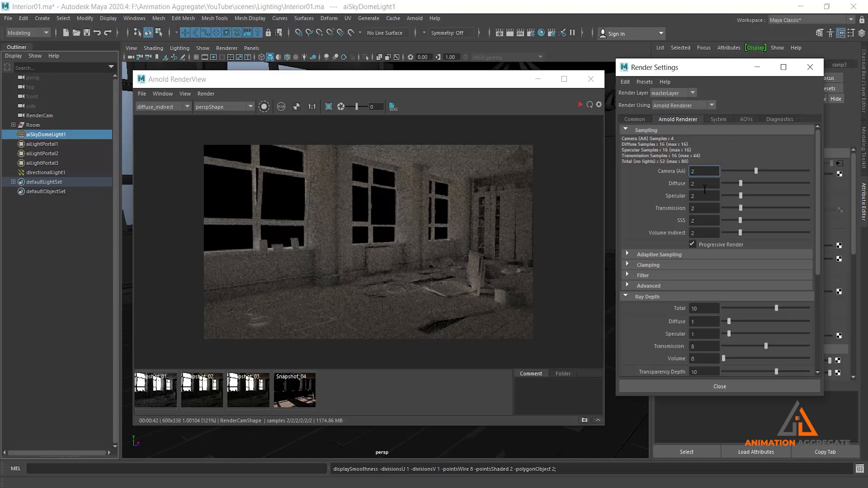
pyautogui.moveTo(704, 189); pyautogui.dragTo(692, 177)
pyautogui.click(700, 170)
pyautogui.click(701, 184)
pyautogui.click(707, 171)
pyautogui.click(708, 185)
pyautogui.click(701, 171)
pyautogui.click(704, 184)
pyautogui.click(707, 198)
pyautogui.click(710, 183)
pyautogui.click(712, 172)
pyautogui.moveTo(761, 169); pyautogui.dragTo(773, 171)
# - Store a snapshot of the current diffuse_indirect pass and restart the live render with the new sampling
pyautogui.click(580, 105)
pyautogui.click(580, 105)
pyautogui.click(586, 420)
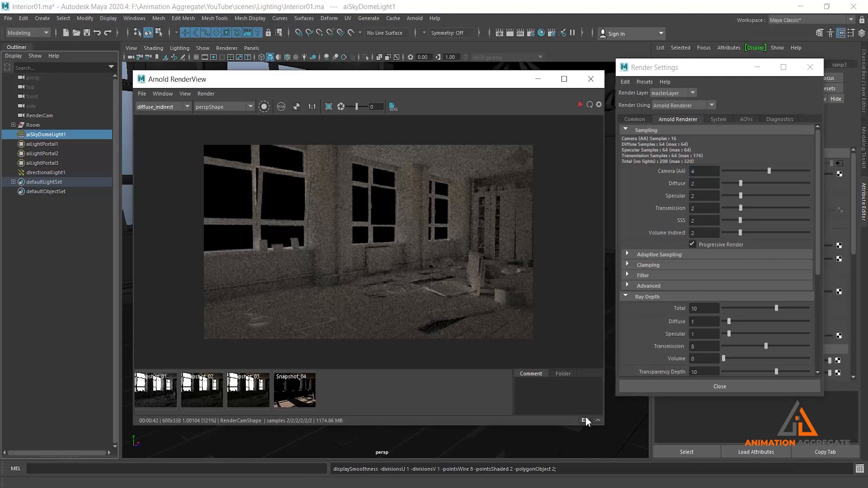
pyautogui.click(586, 421)
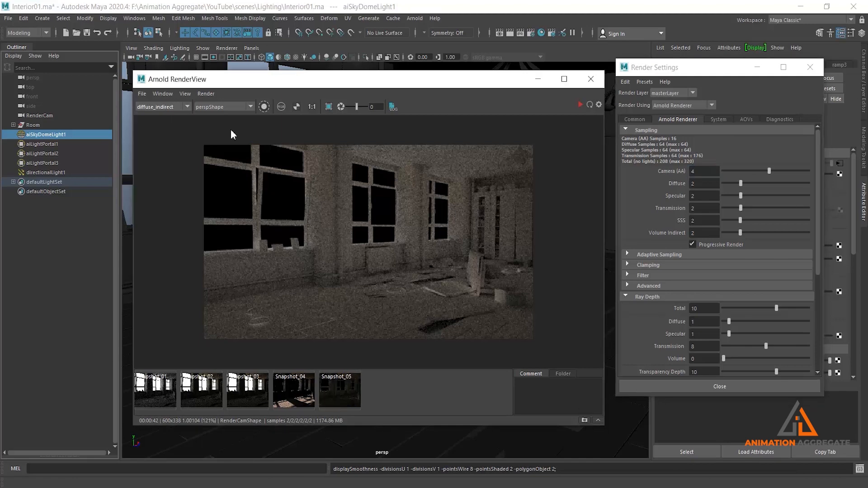
pyautogui.click(579, 105)
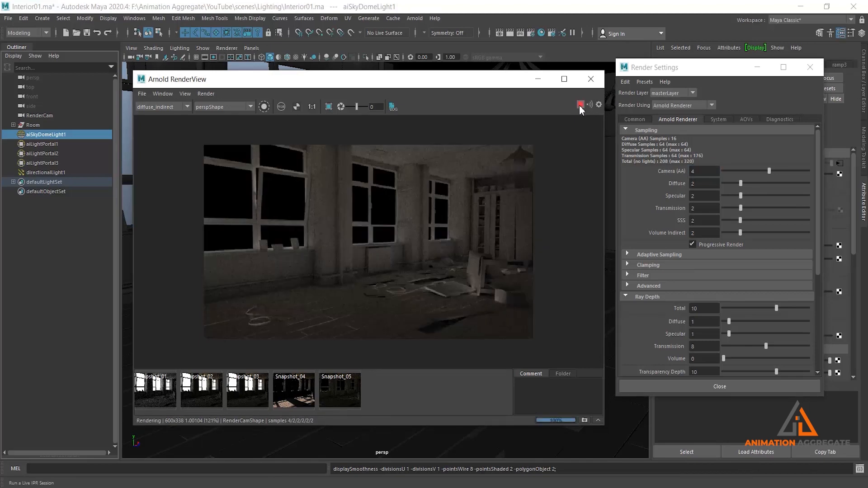
# - Compare the newly stored diffuse_indirect snapshot with the current render for noise
pyautogui.click(349, 389)
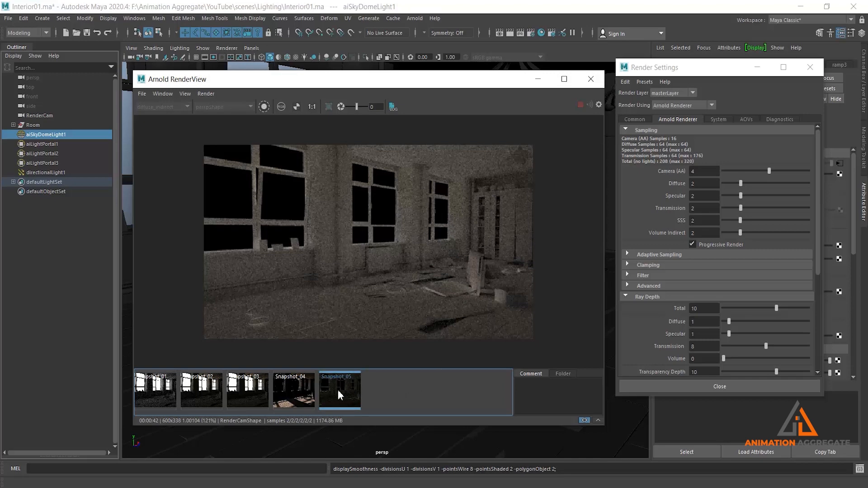
pyautogui.click(340, 395)
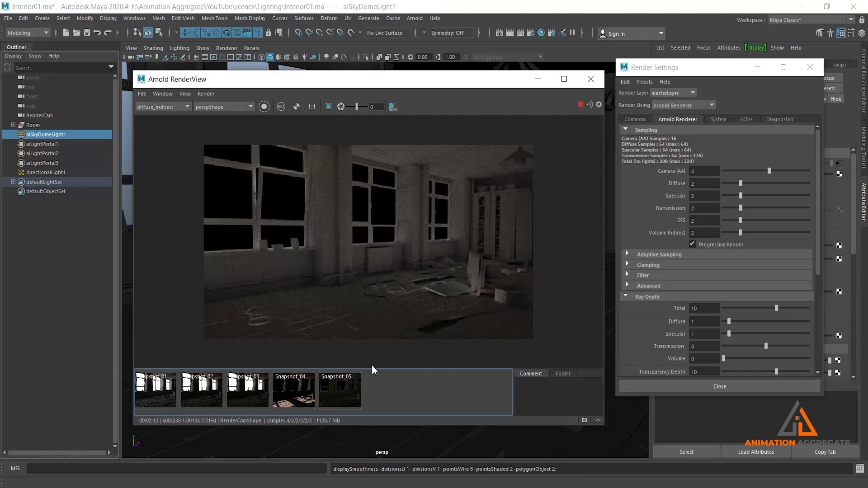
pyautogui.click(353, 394)
pyautogui.click(353, 396)
# - Set the diffuse ray depth to 3 and the diffuse samples to 5 in the render settings
pyautogui.doubleClick(702, 184)
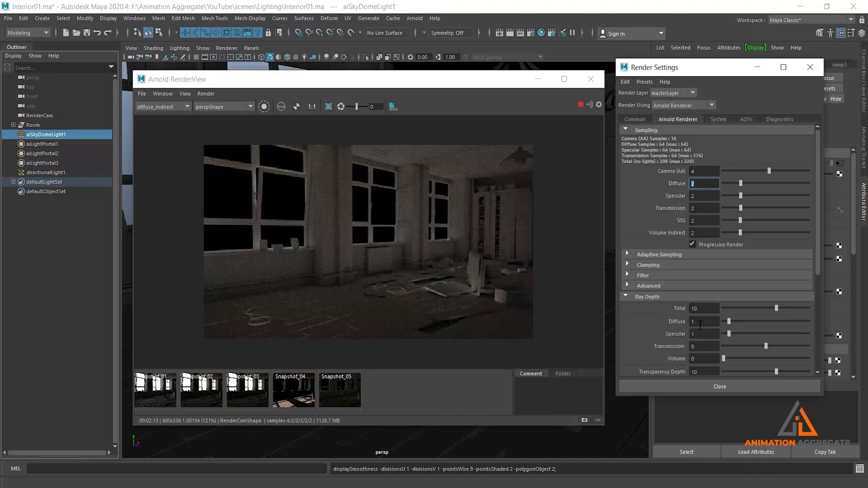
pyautogui.doubleClick(700, 322)
pyautogui.click(703, 326)
pyautogui.doubleClick(697, 323)
pyautogui.write('3')
pyautogui.press('Return')
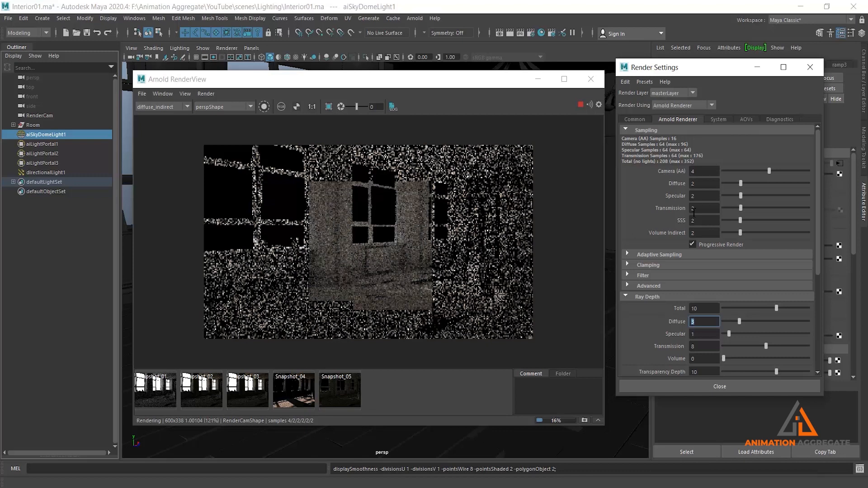
pyautogui.click(695, 183)
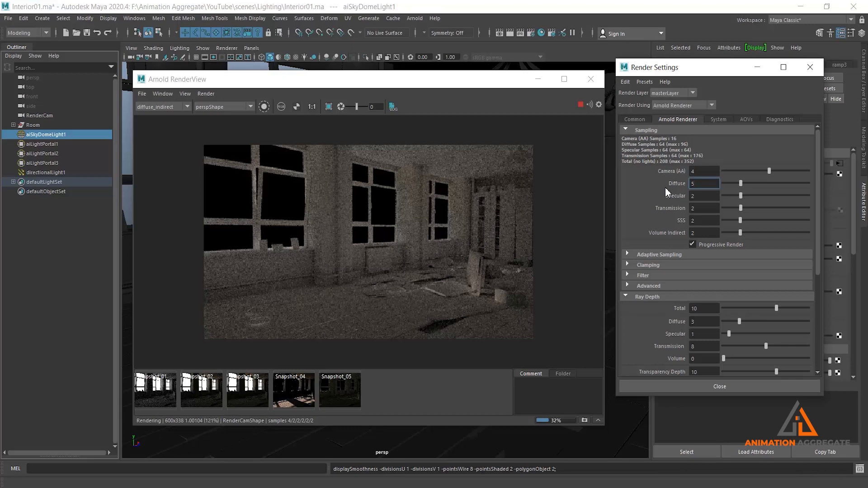
pyautogui.press('Return')
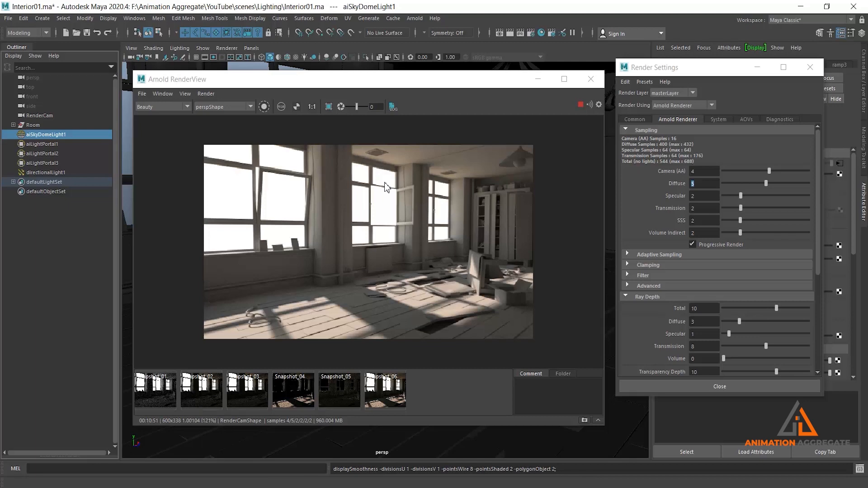
# - View the beauty render at 1:1 size and stop the live render
pyautogui.scroll(-2, 386, 188)
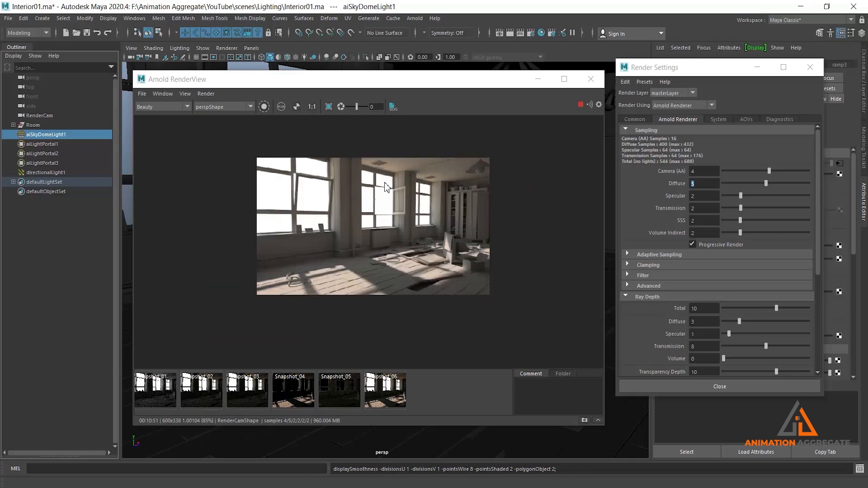
pyautogui.click(312, 107)
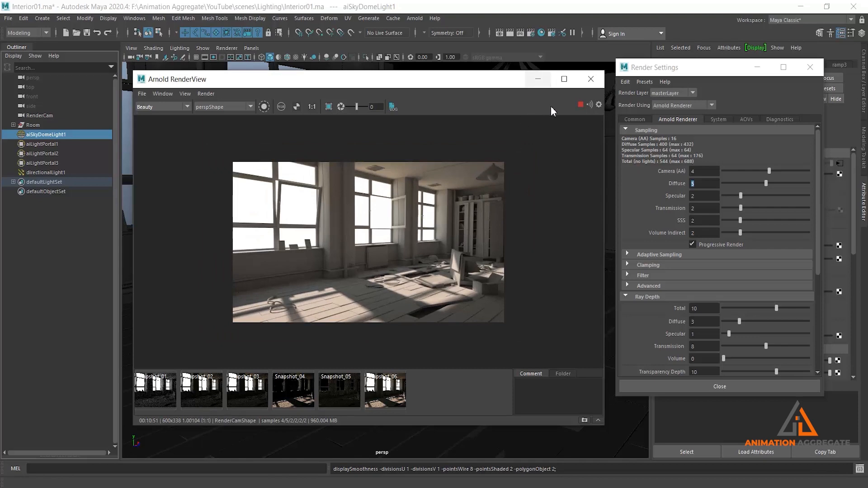
pyautogui.click(581, 104)
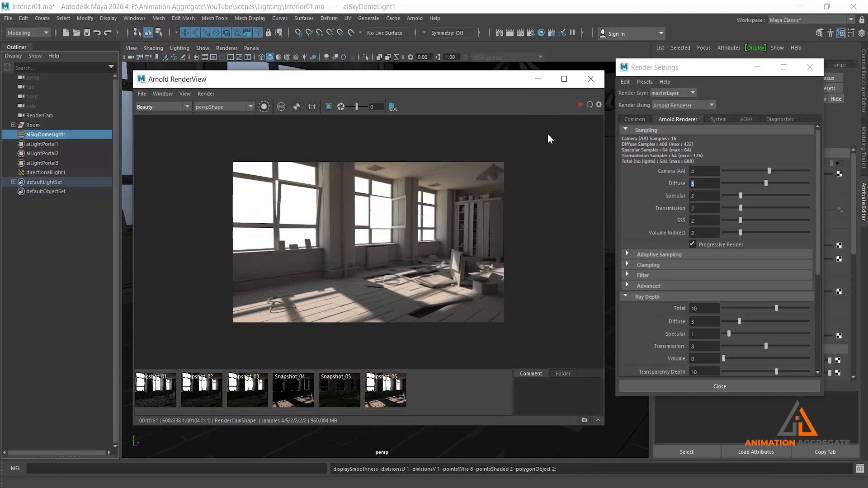
# - Set the Camera (AA) and Diffuse samples back to 2 in the render settings
pyautogui.click(634, 172)
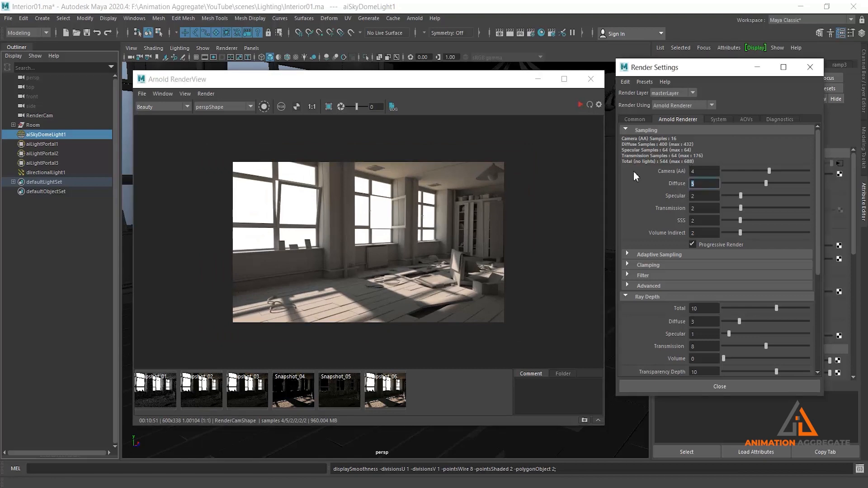
pyautogui.doubleClick(702, 172)
pyautogui.write('2')
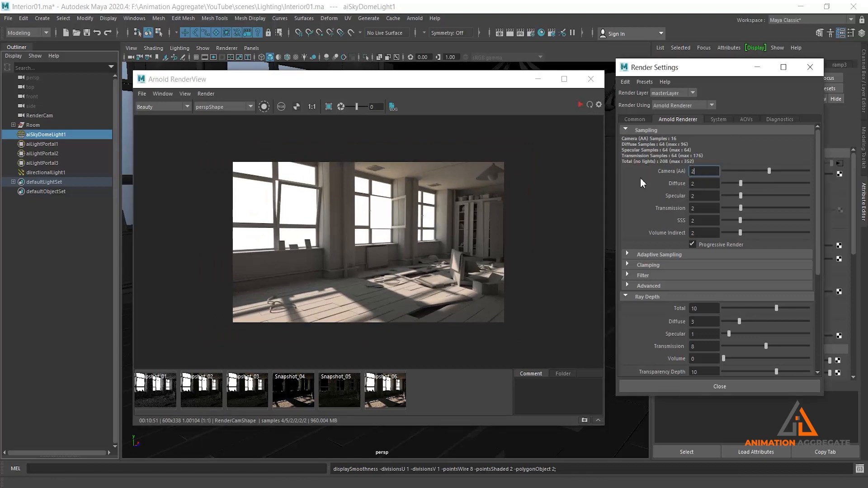
pyautogui.press('Return')
# - Minimize the render view and delete the three light portals from the scene
pyautogui.click(543, 82)
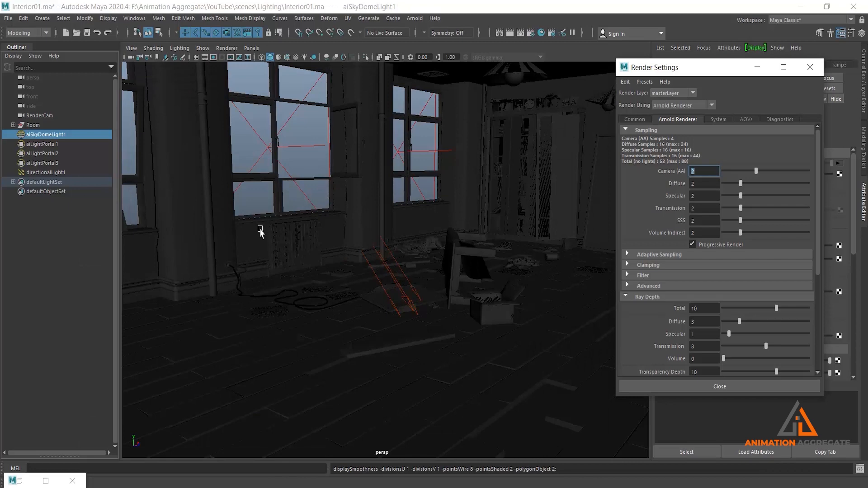
pyautogui.moveTo(50, 144); pyautogui.dragTo(62, 164)
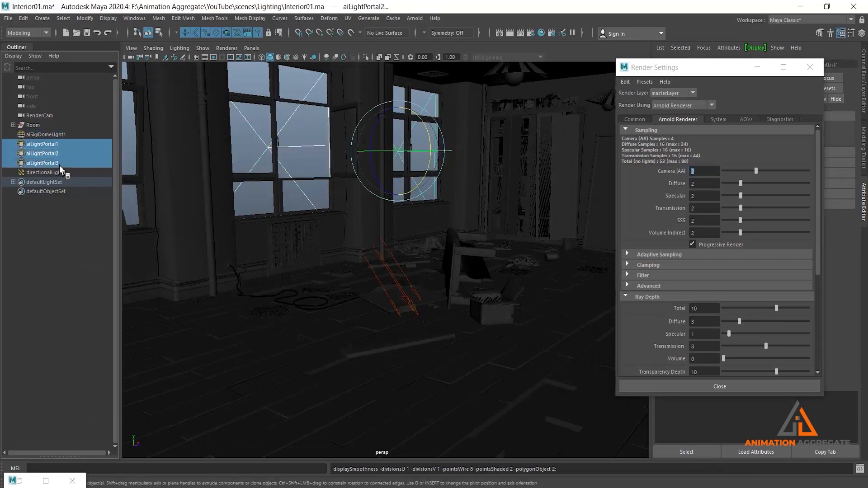
pyautogui.press('Delete')
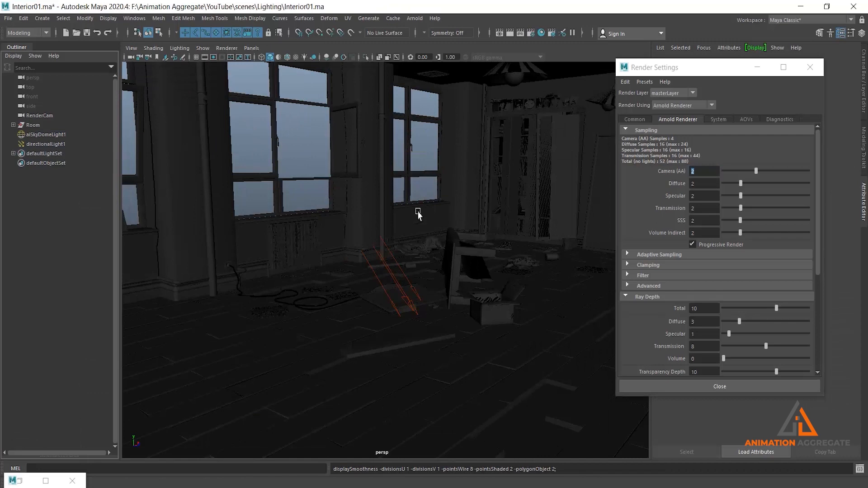
# - Create an Arnold area light and scale it uniformly to about 115.47
pyautogui.click(414, 19)
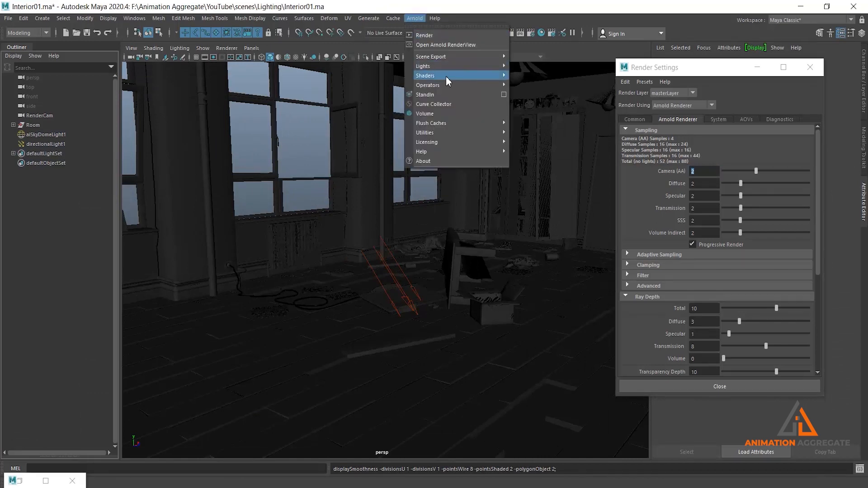
pyautogui.moveTo(453, 67)
pyautogui.click(531, 67)
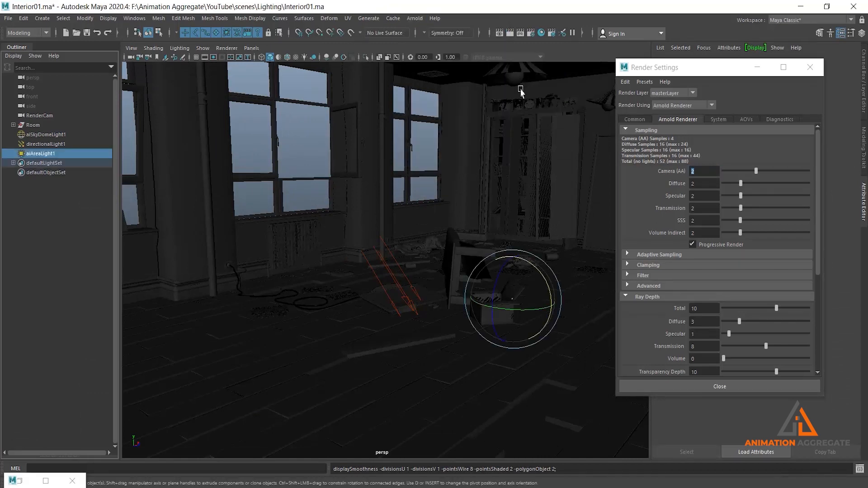
pyautogui.press('r')
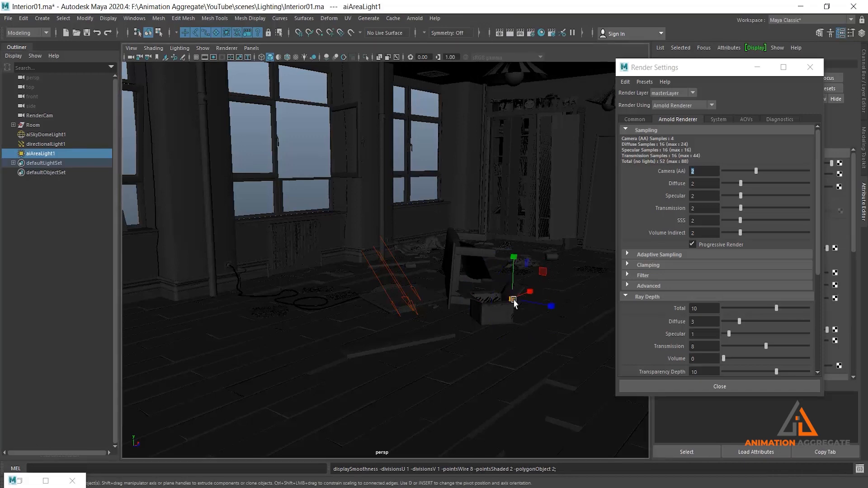
pyautogui.moveTo(512, 299); pyautogui.dragTo(600, 337)
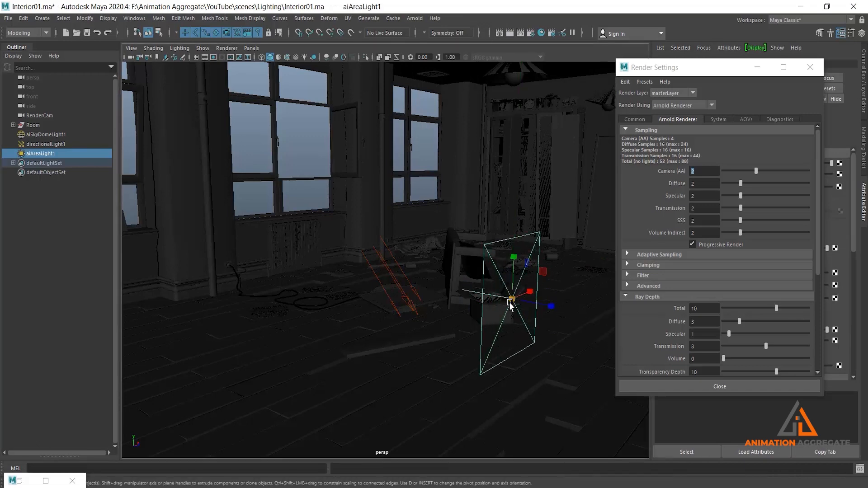
# - Minimize the render settings, show the area light's transform channels and set its Rotate Y to 180
pyautogui.click(758, 67)
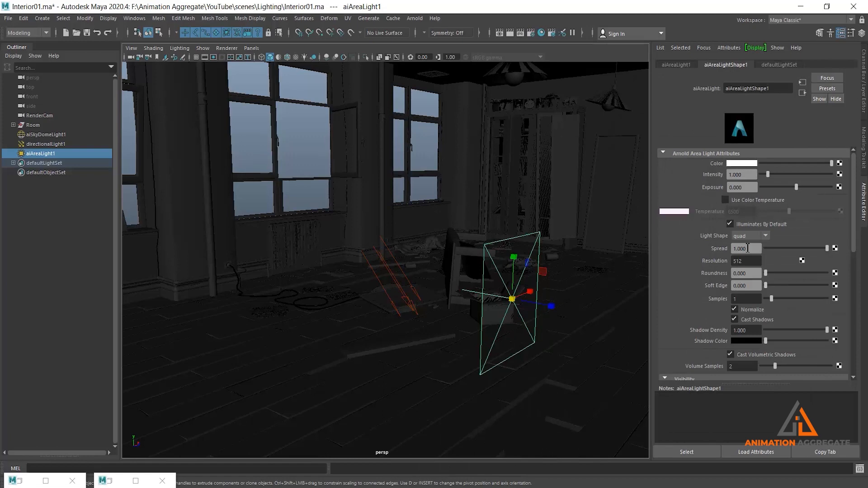
pyautogui.hotkey('ctrl', 'a')
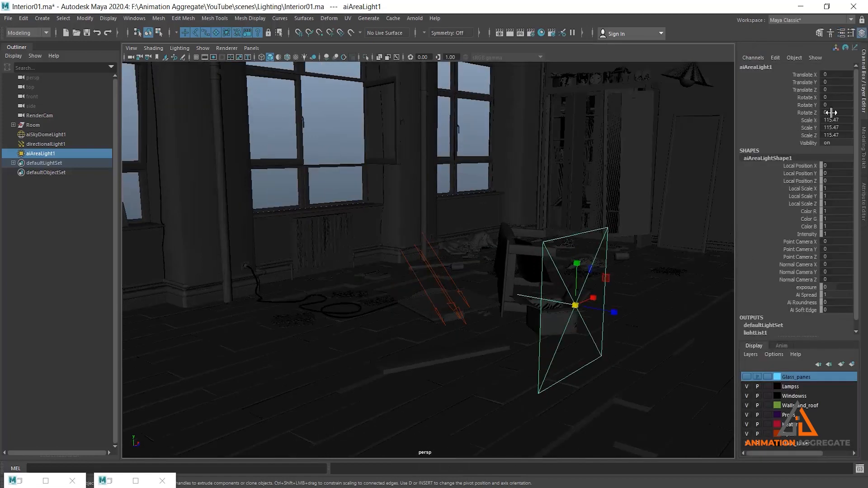
pyautogui.click(836, 105)
pyautogui.click(836, 105)
pyautogui.press('Return')
# - Move the area light along Z to about -1736, toward the window side of the room
pyautogui.scroll(-4, 541, 258)
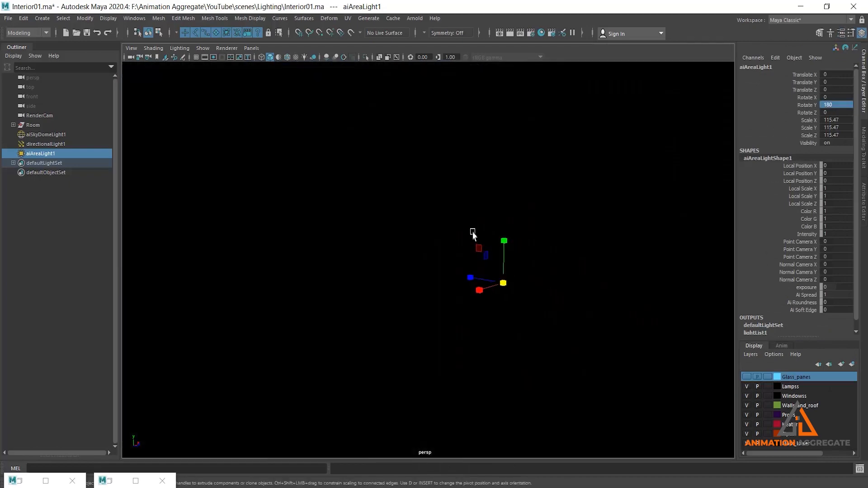
pyautogui.keyDown('alt'); pyautogui.moveTo(472, 233); pyautogui.dragTo(475, 267); pyautogui.keyUp('alt')
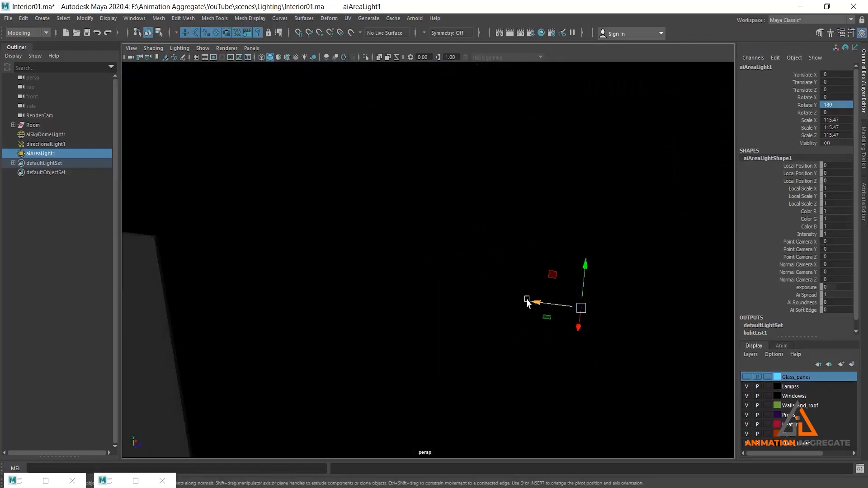
pyautogui.moveTo(528, 302); pyautogui.dragTo(362, 203)
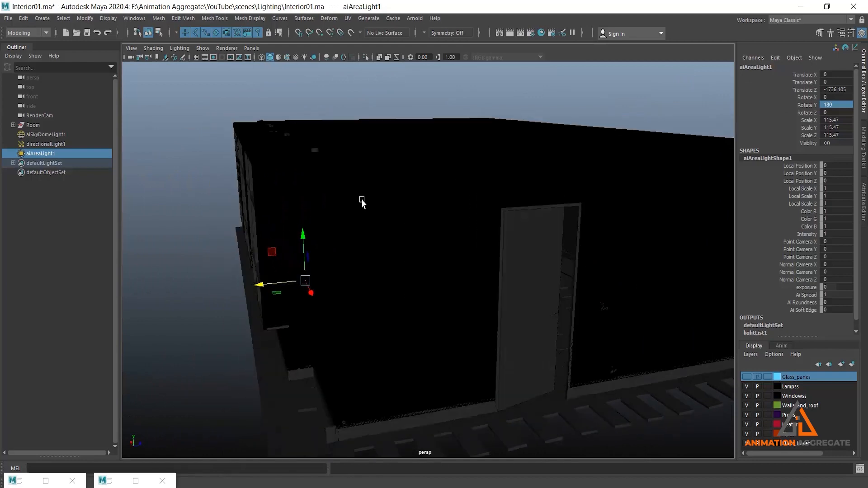
# - Move the area light outside the room to about X 1004, Y 389, Z -2198, centred on the middle window
pyautogui.moveTo(299, 281); pyautogui.dragTo(188, 296)
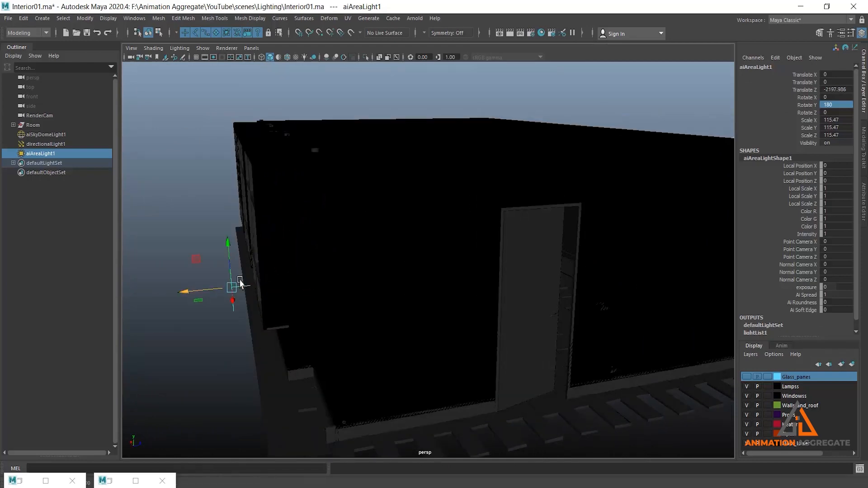
pyautogui.press('space')
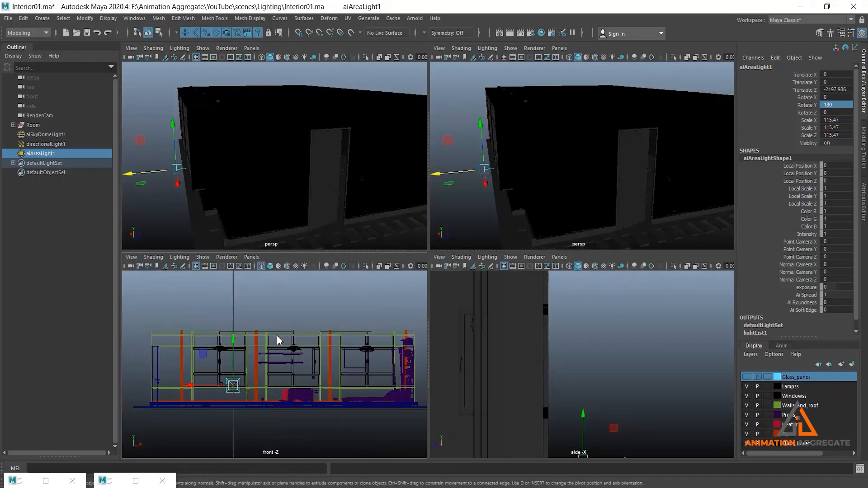
pyautogui.press('space')
pyautogui.scroll(3, 325, 277)
pyautogui.moveTo(325, 278); pyautogui.dragTo(322, 181)
pyautogui.moveTo(280, 231); pyautogui.dragTo(437, 248)
pyautogui.scroll(3, 502, 233)
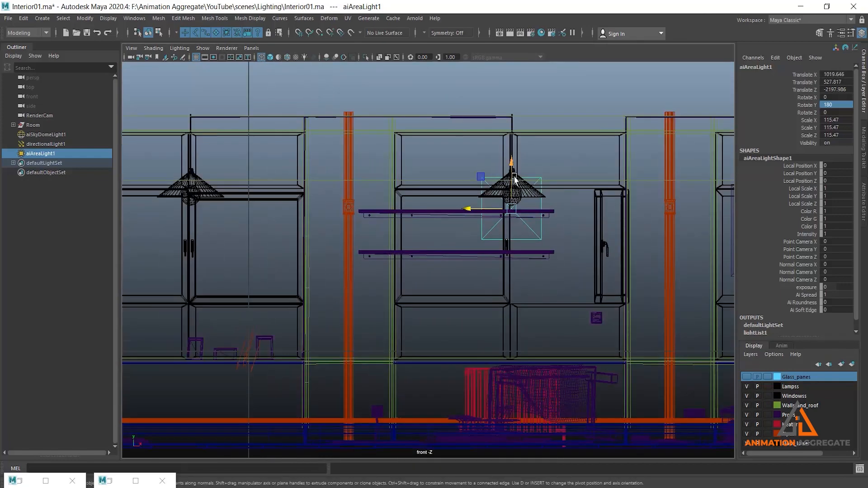
pyautogui.moveTo(515, 179); pyautogui.dragTo(514, 200)
pyautogui.moveTo(469, 248); pyautogui.dragTo(464, 248)
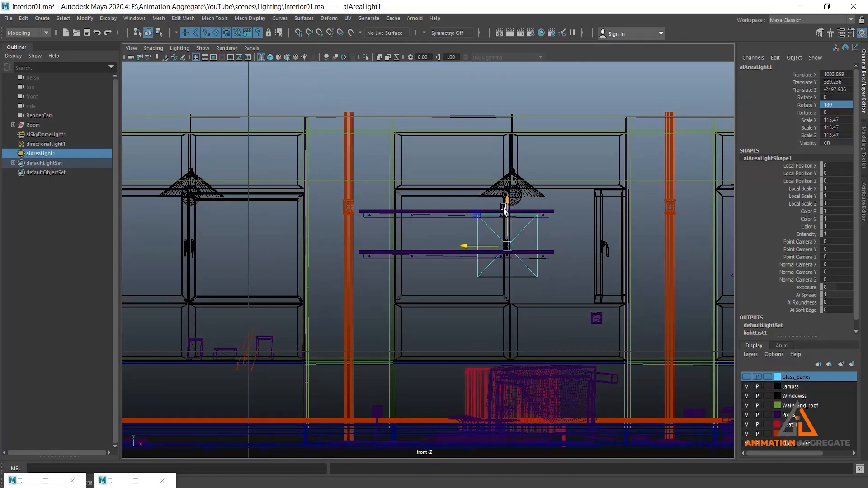
# - Scale the area light uniformly to about 462.5, and stretch its X scale to about 1716 to span all three windows
pyautogui.scroll(-2, 505, 210)
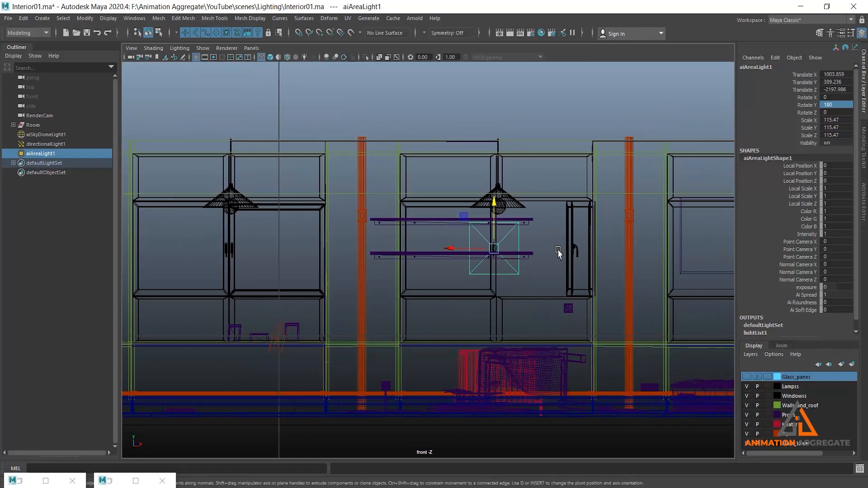
pyautogui.press('r')
pyautogui.moveTo(495, 248); pyautogui.dragTo(620, 304)
pyautogui.scroll(-4, 556, 252)
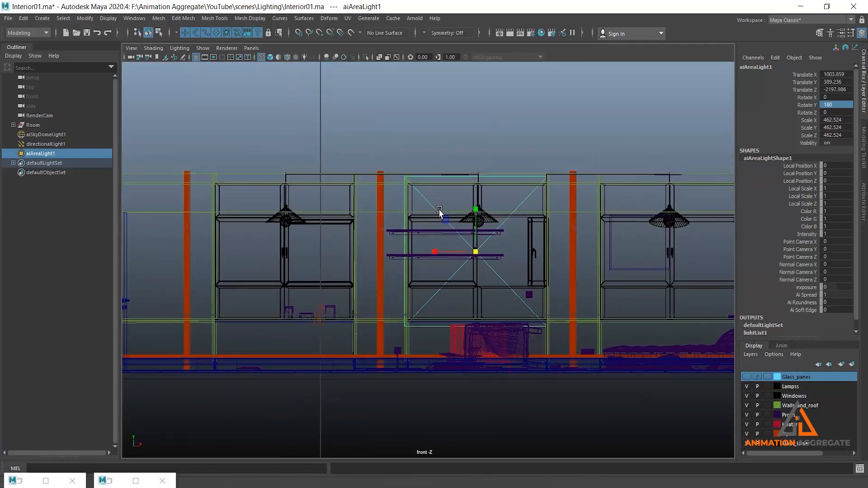
pyautogui.moveTo(434, 252); pyautogui.dragTo(326, 265)
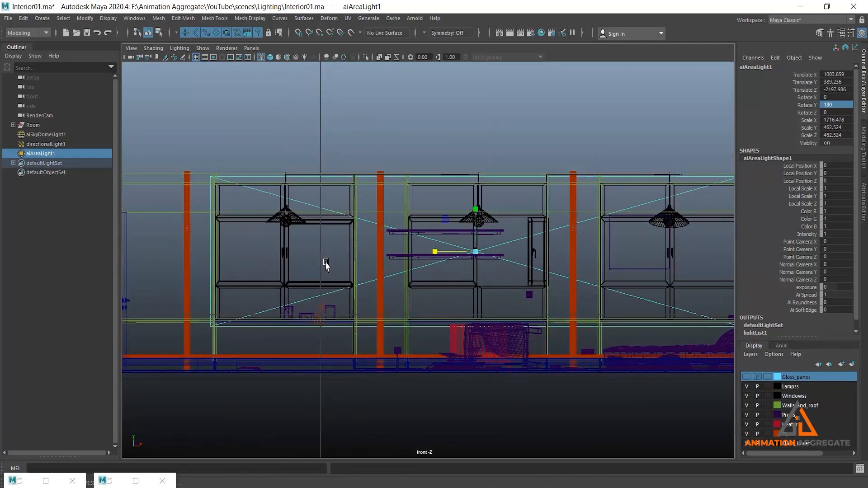
pyautogui.scroll(-3, 539, 246)
# - In the perspective view, move the area light along Z so it sits close against the outside of the windows
pyautogui.press('space')
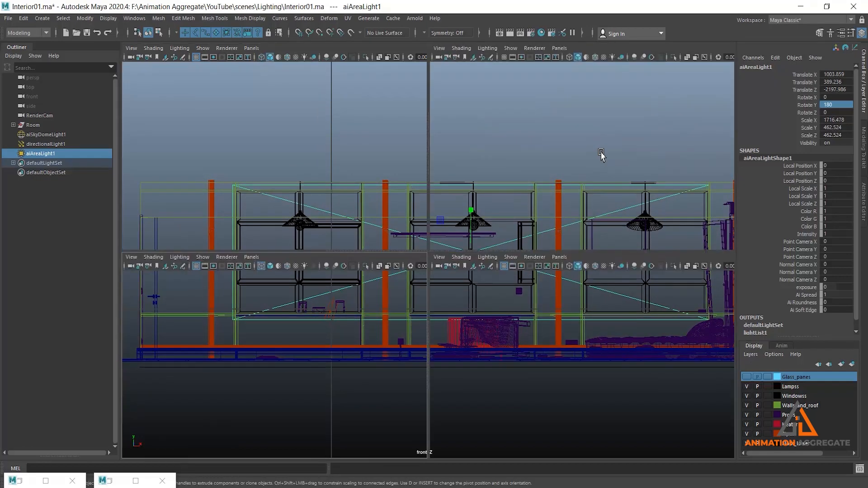
pyautogui.press('space')
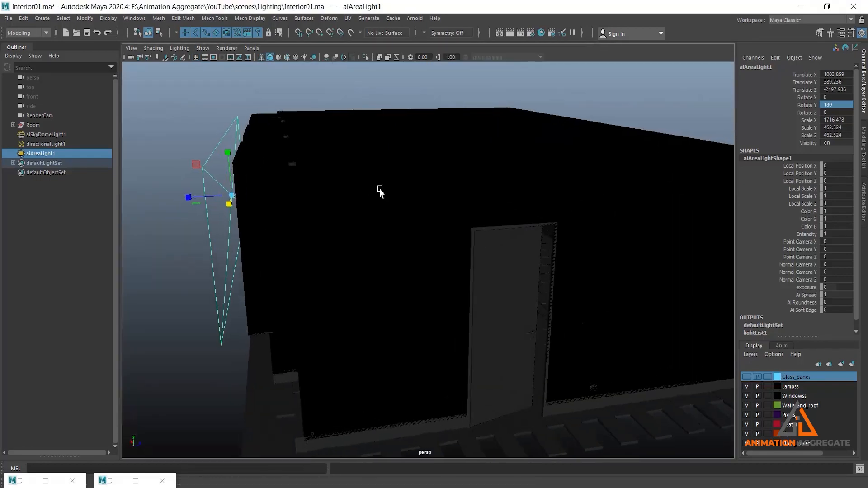
pyautogui.keyDown('alt'); pyautogui.moveTo(380, 190); pyautogui.dragTo(423, 178, button='middle'); pyautogui.keyUp('alt')
pyautogui.press('w')
pyautogui.moveTo(248, 187); pyautogui.dragTo(261, 181)
pyautogui.keyDown('alt'); pyautogui.moveTo(418, 275); pyautogui.dragTo(430, 233); pyautogui.keyUp('alt')
pyautogui.keyDown('alt'); pyautogui.moveTo(502, 222); pyautogui.dragTo(371, 195, button='right'); pyautogui.keyUp('alt')
# - Set the sky dome light's Transmission, Diffuse, Specular, SSS and Indirect visibility to 0, keeping Camera at 1
pyautogui.click(56, 135)
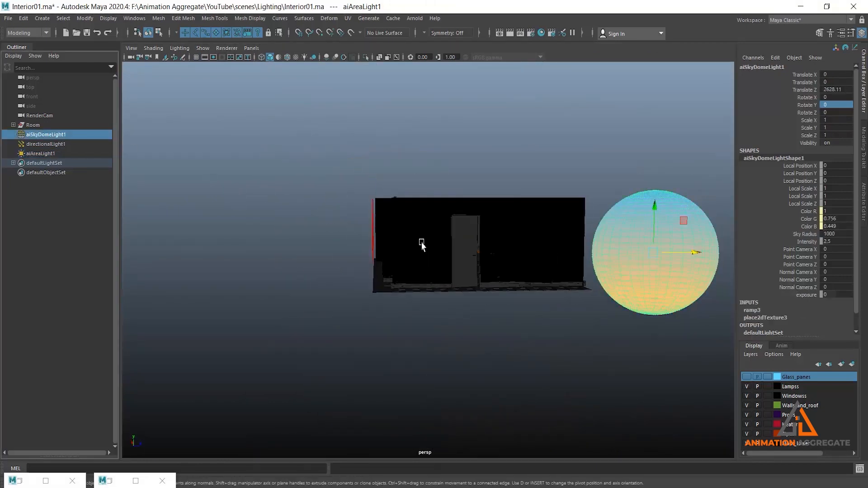
pyautogui.keyDown('alt'); pyautogui.moveTo(466, 195); pyautogui.dragTo(466, 226); pyautogui.keyUp('alt')
pyautogui.keyDown('alt'); pyautogui.moveTo(465, 227); pyautogui.dragTo(474, 244, button='right'); pyautogui.keyUp('alt')
pyautogui.keyDown('alt'); pyautogui.moveTo(474, 244); pyautogui.dragTo(424, 229); pyautogui.keyUp('alt')
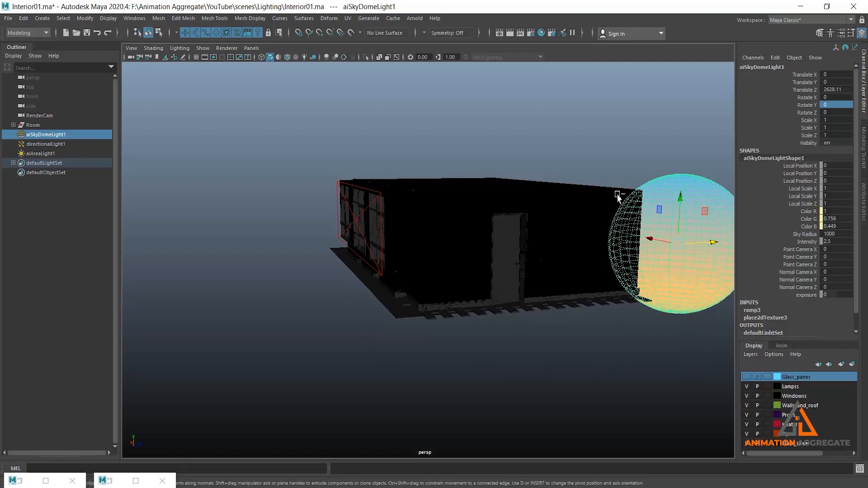
pyautogui.hotkey('ctrl', 'a')
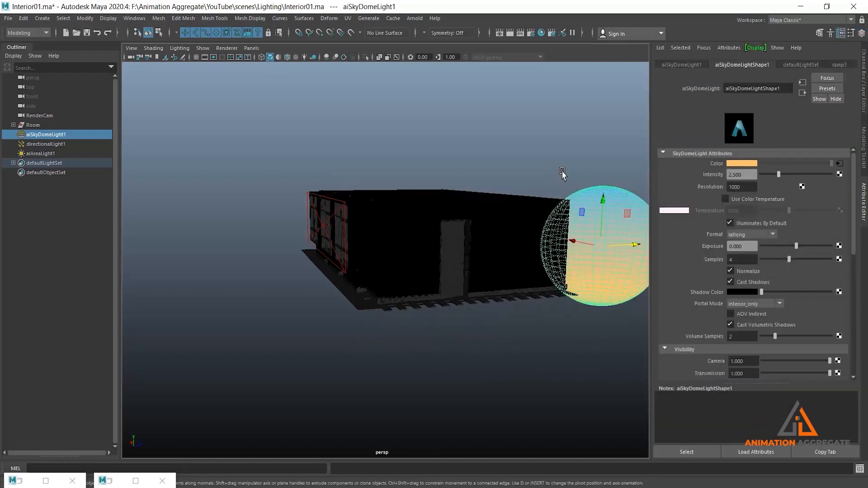
pyautogui.scroll(-2, 706, 336)
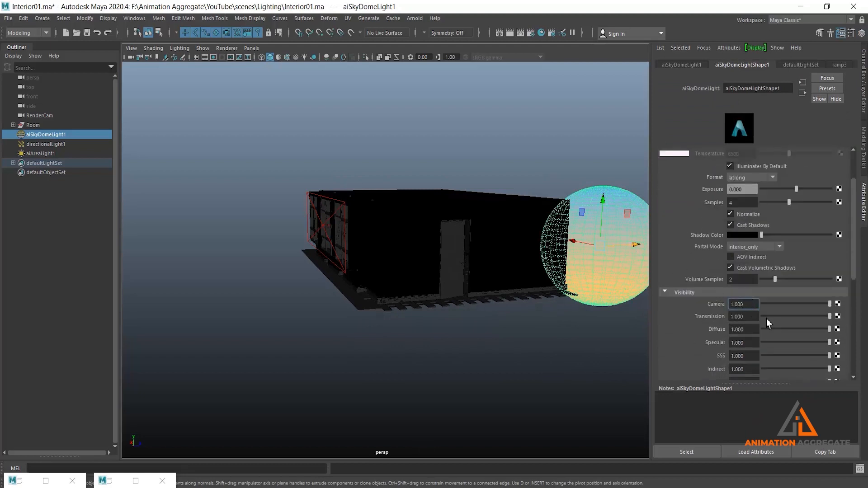
pyautogui.press('Tab')
pyautogui.write('0')
pyautogui.press('Tab')
pyautogui.write('0')
pyautogui.press('Tab')
pyautogui.press('Tab')
pyautogui.write('0')
pyautogui.press('Tab')
pyautogui.write('0')
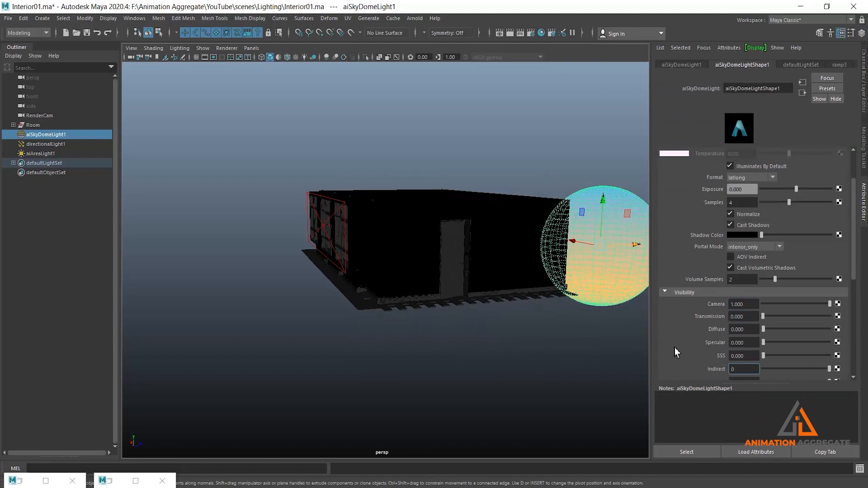
pyautogui.press('Return')
pyautogui.keyDown('alt'); pyautogui.moveTo(413, 373); pyautogui.dragTo(415, 369); pyautogui.keyUp('alt')
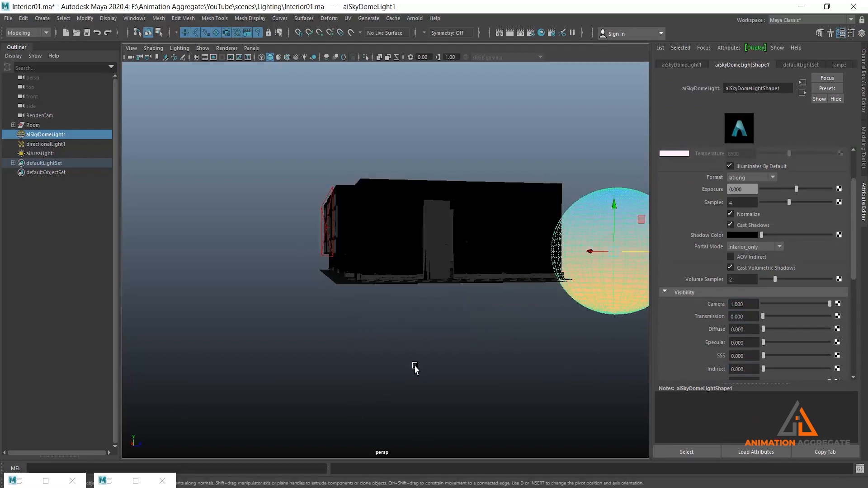
pyautogui.click(135, 481)
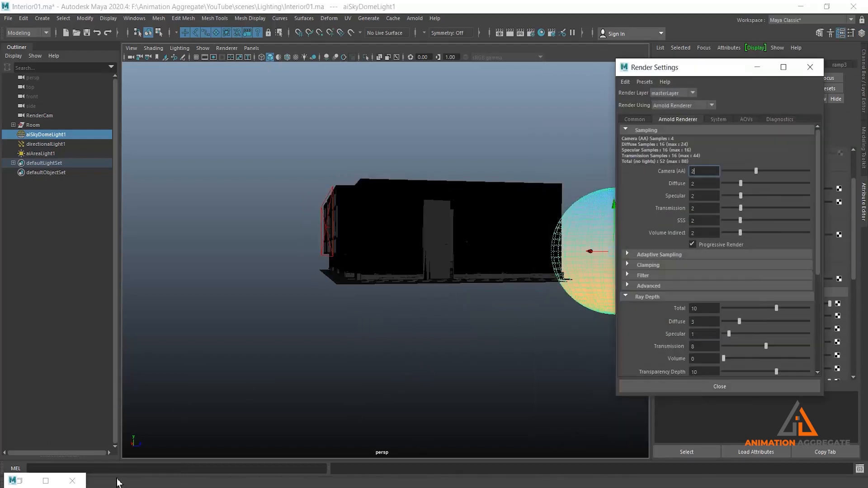
pyautogui.click(757, 67)
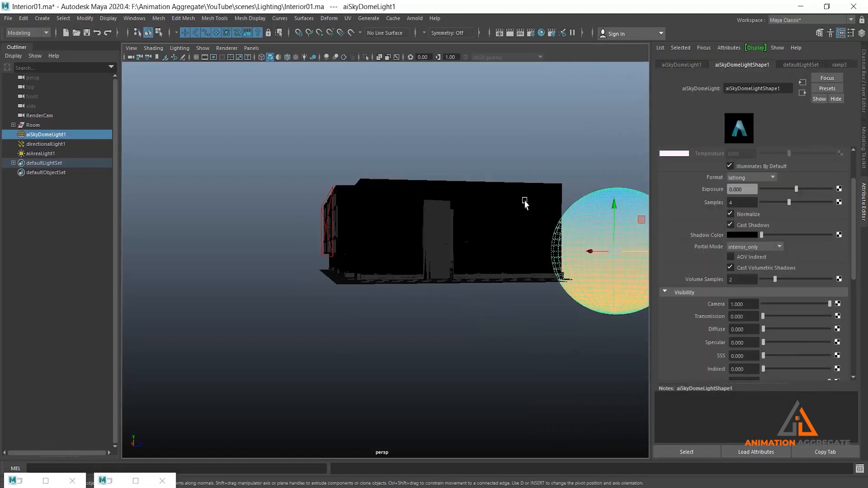
pyautogui.click(45, 481)
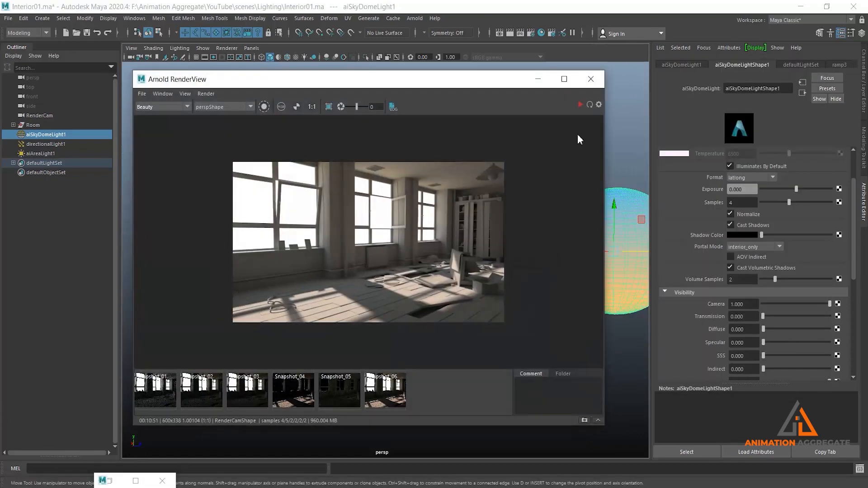
pyautogui.click(538, 80)
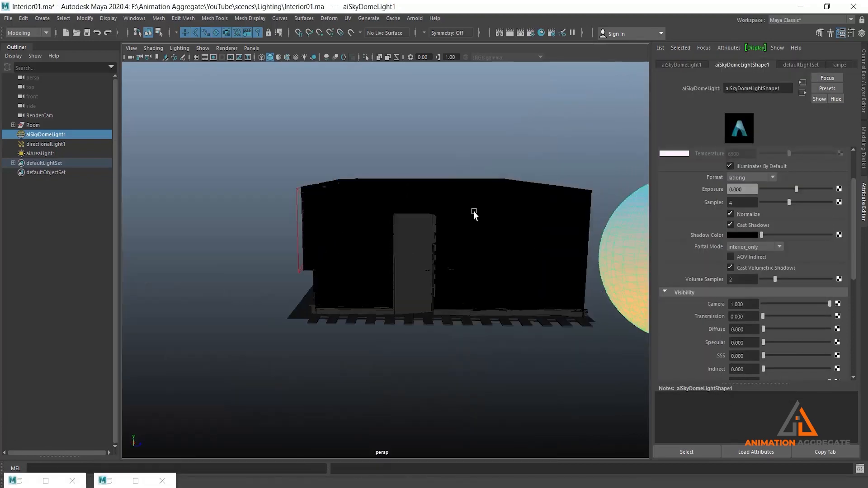
pyautogui.keyDown('alt'); pyautogui.moveTo(474, 212); pyautogui.dragTo(492, 217); pyautogui.keyUp('alt')
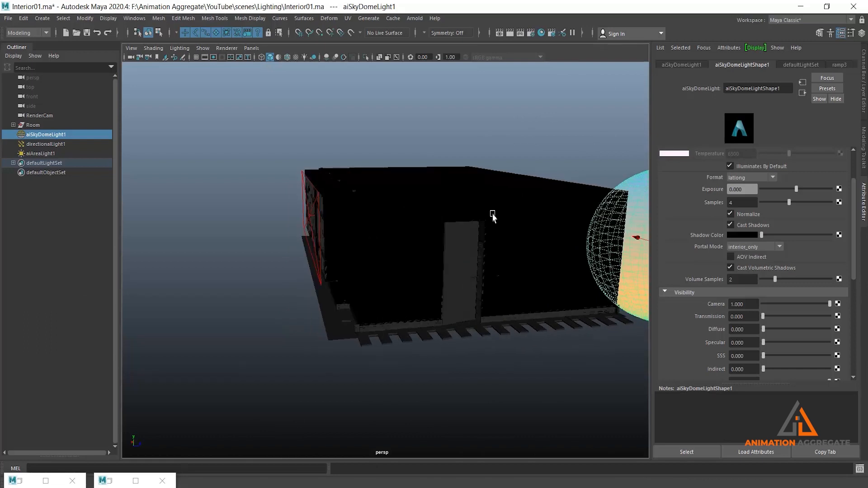
# - Select the area light, restore the Arnold render view and start a new render, with the render settings minimized
pyautogui.click(308, 243)
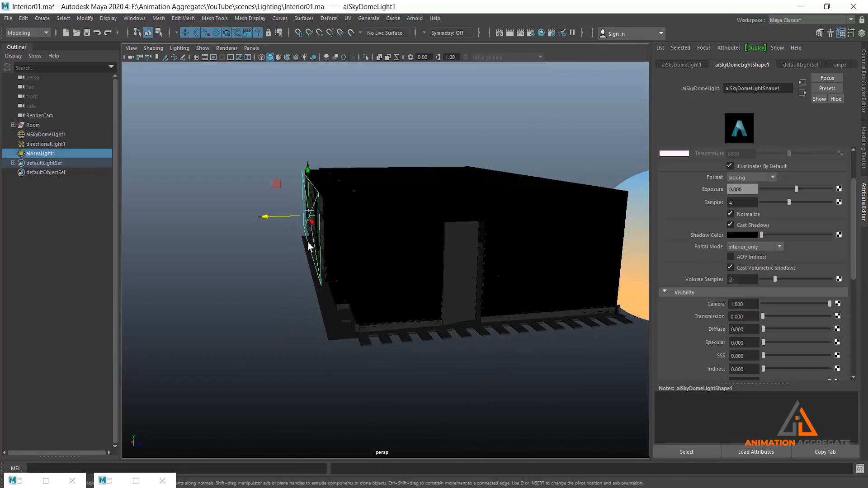
pyautogui.click(115, 484)
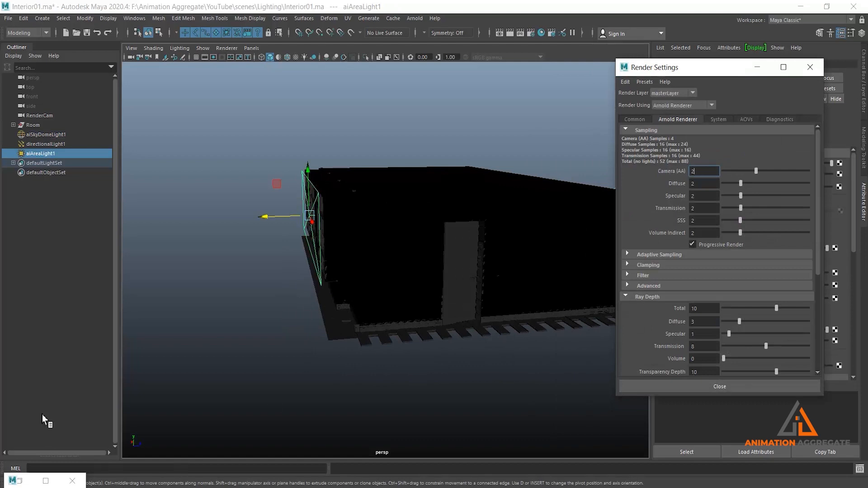
pyautogui.click(18, 481)
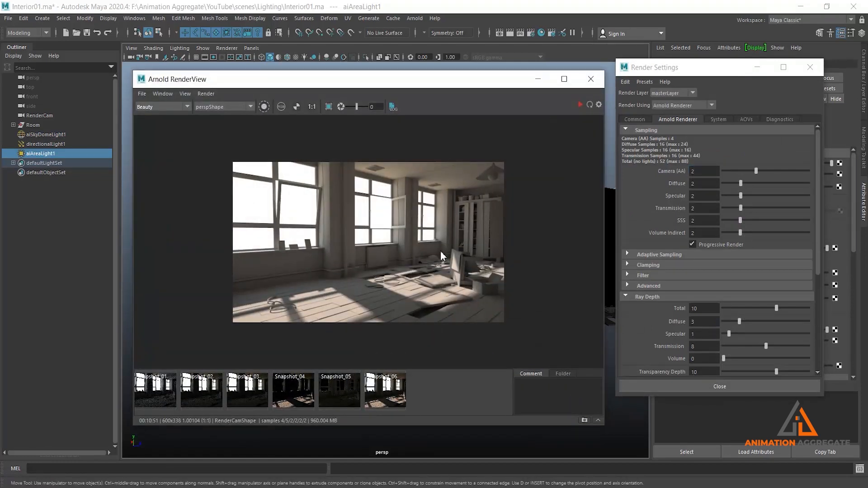
pyautogui.click(379, 396)
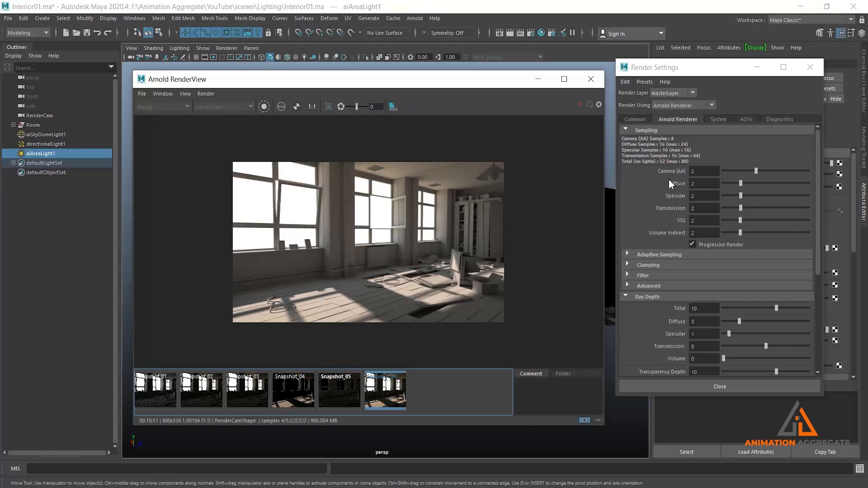
pyautogui.click(395, 400)
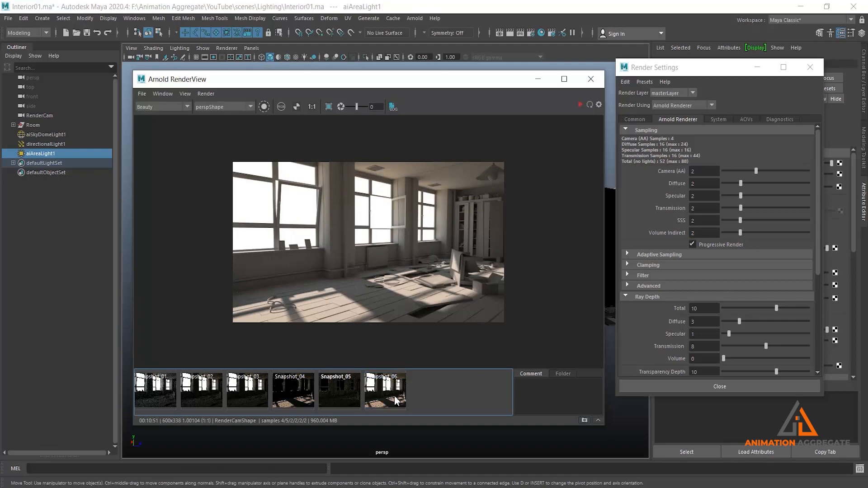
pyautogui.click(582, 106)
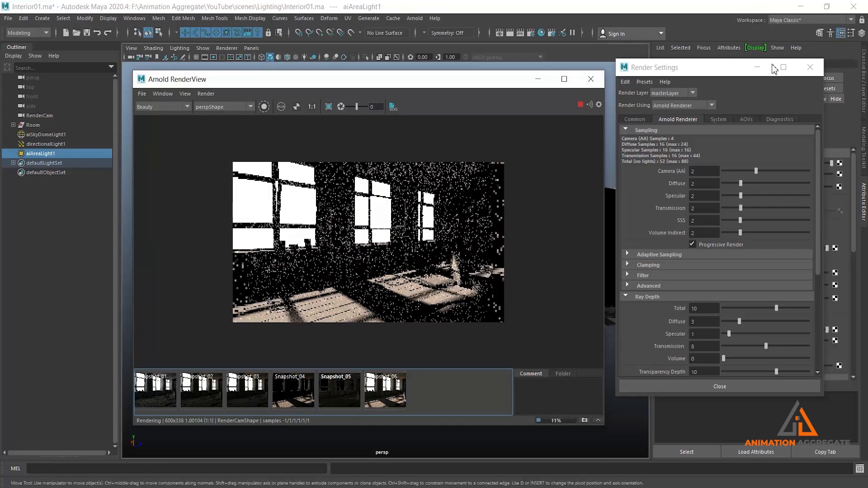
pyautogui.click(756, 75)
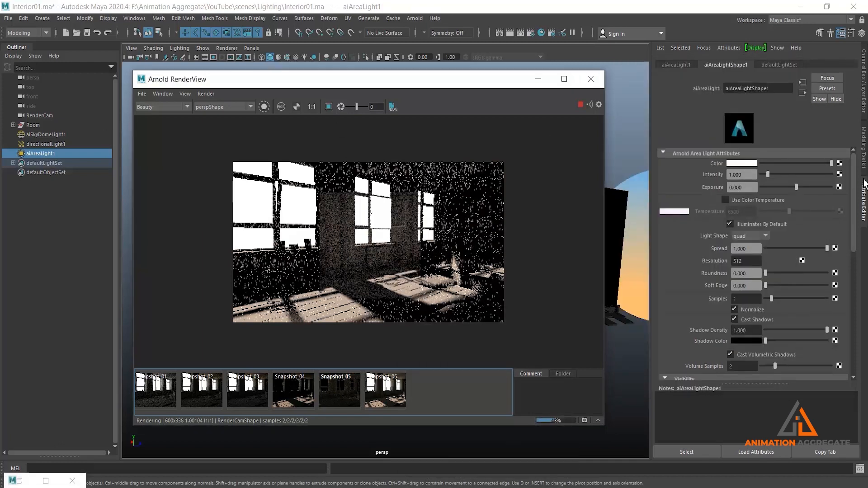
# - Try area light exposures of 10, 20 and 25 while the interior re-renders
pyautogui.click(755, 186)
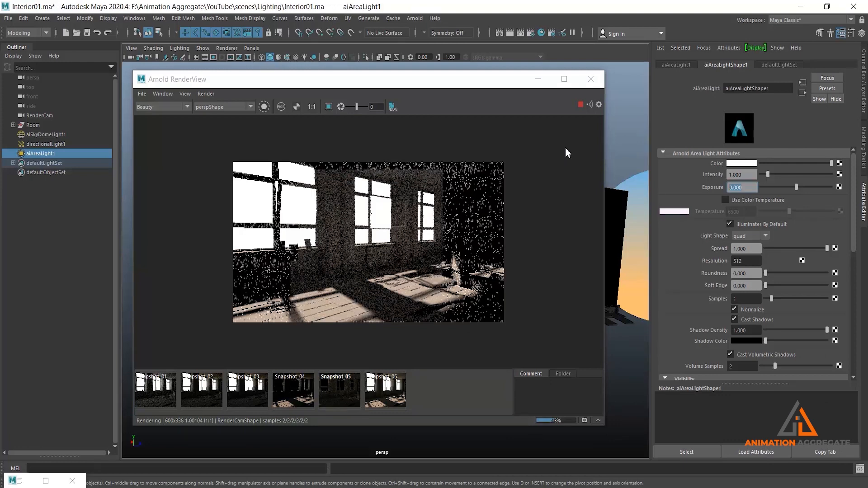
pyautogui.write('10')
pyautogui.press('Return')
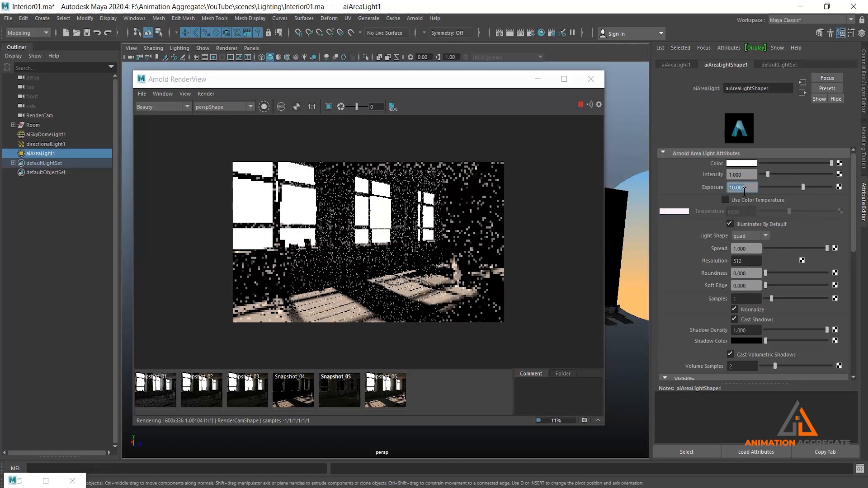
pyautogui.write('20')
pyautogui.press('Return')
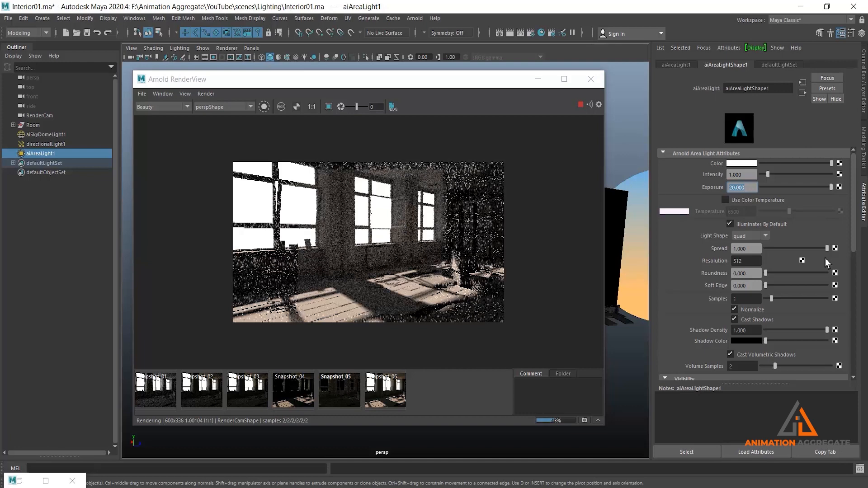
pyautogui.write('2')
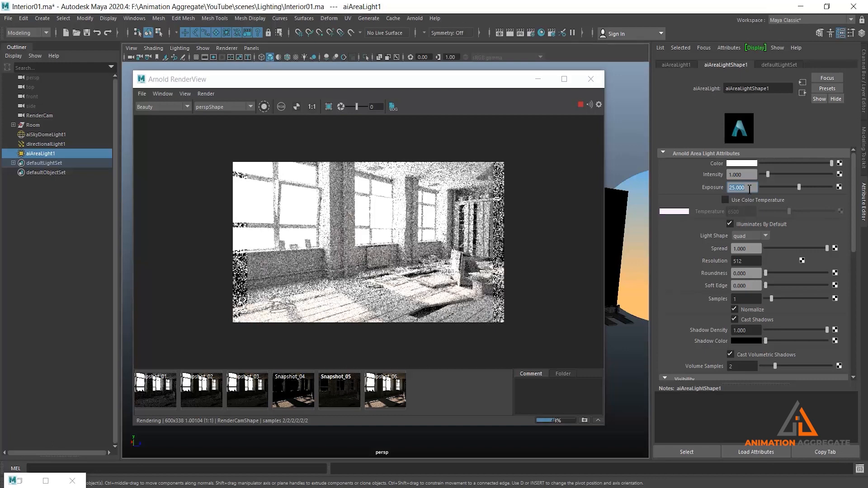
pyautogui.click(757, 188)
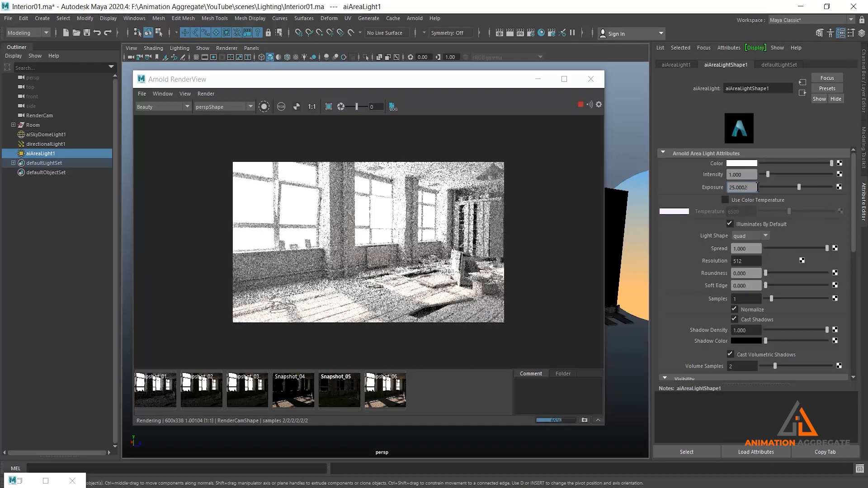
pyautogui.write('2')
pyautogui.press('Return')
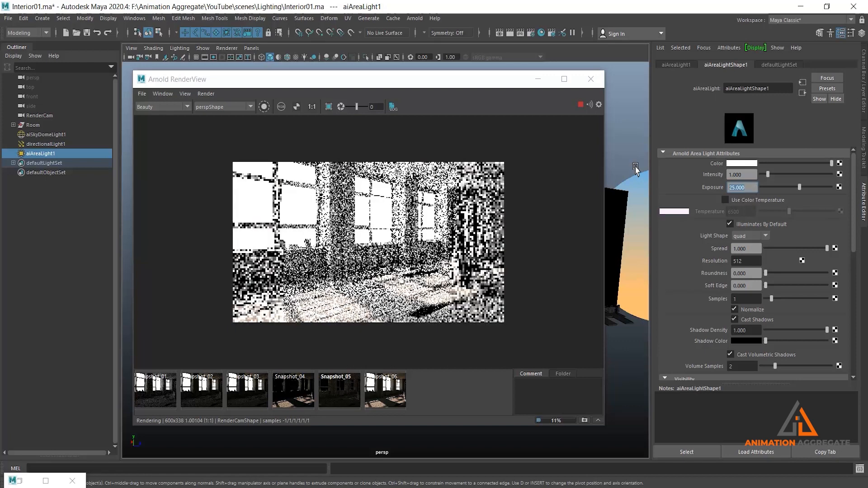
# - Set the area light's exposure to 23 and display Snapshot_06 to compare it with the new render
pyautogui.write('23')
pyautogui.press('Return')
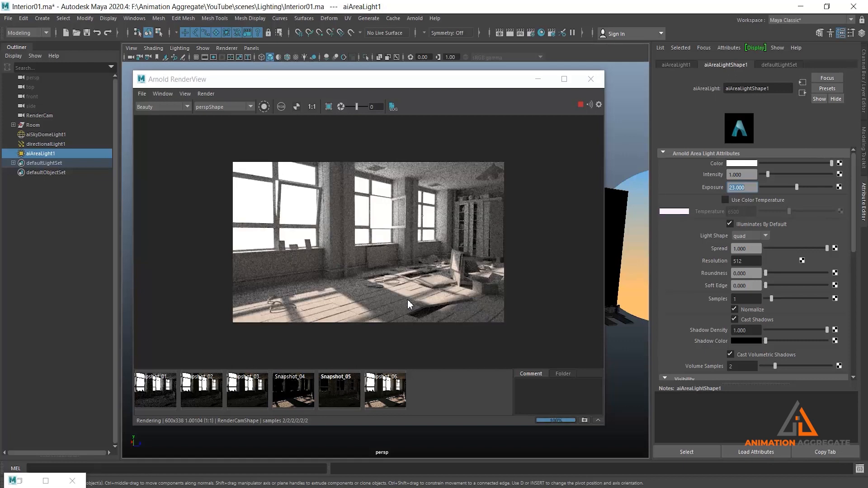
pyautogui.click(396, 388)
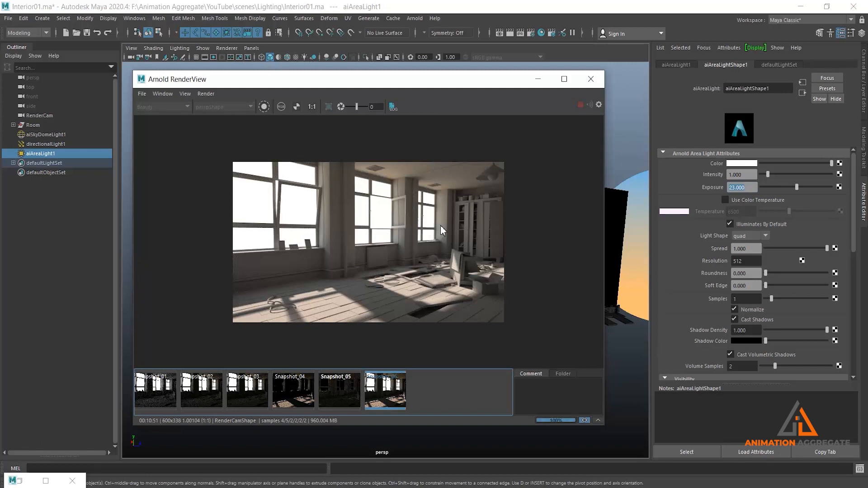
# - Enable color temperature on the area light, set it to 5500, and stop the render
pyautogui.click(388, 395)
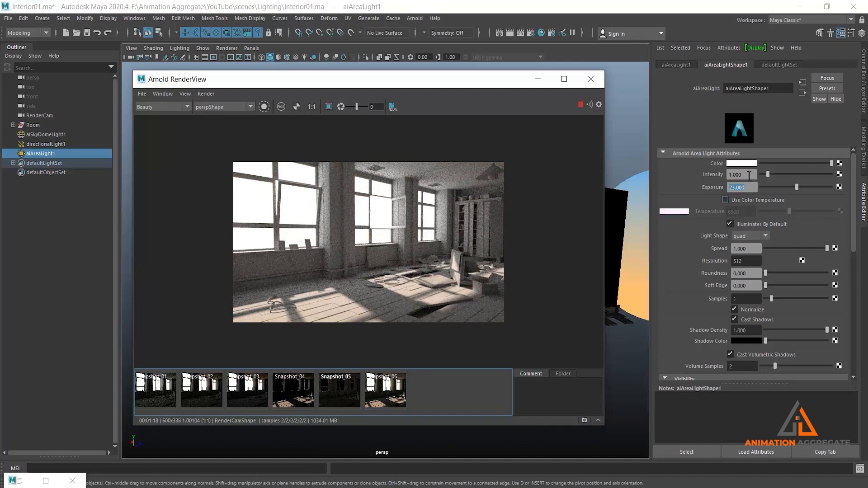
pyautogui.click(755, 201)
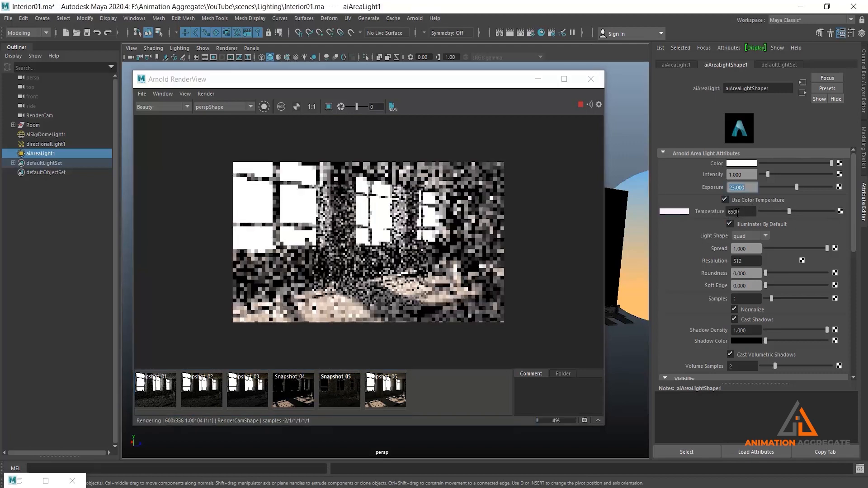
pyautogui.moveTo(748, 213); pyautogui.dragTo(704, 213)
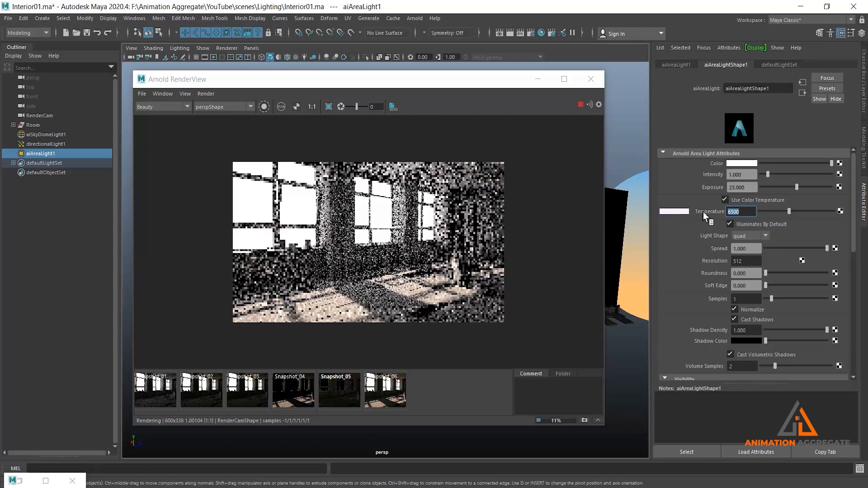
pyautogui.write('5500')
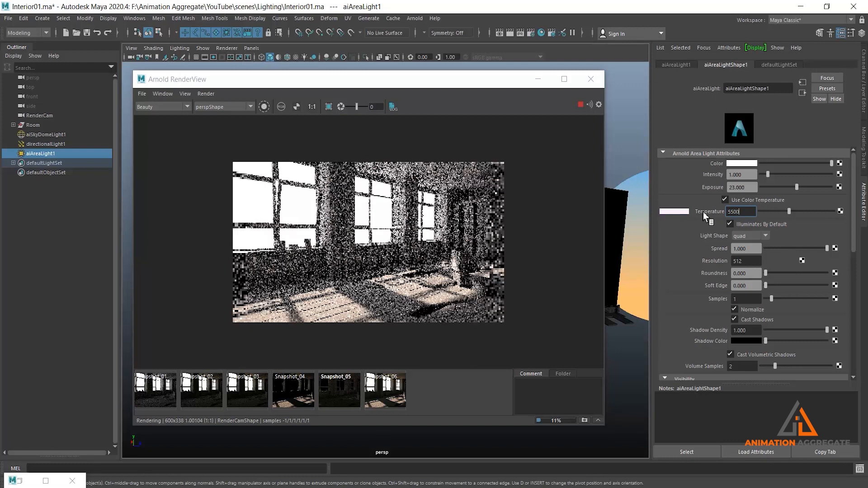
pyautogui.press('Return')
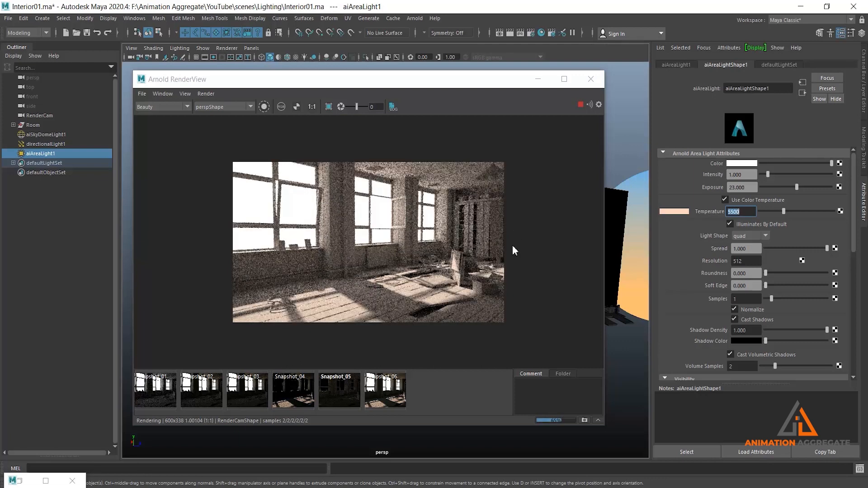
pyautogui.click(581, 104)
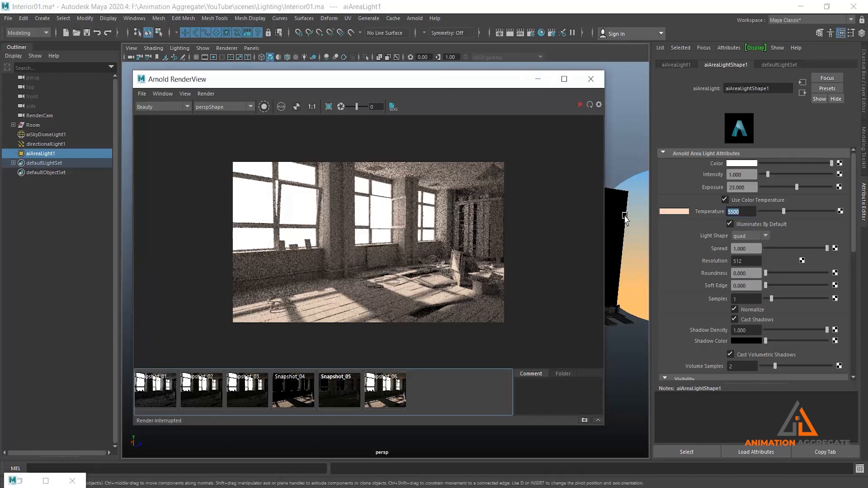
# - Minimize the Arnold render view, select the sky dome light and break the ramp connection on its Color
pyautogui.click(538, 79)
pyautogui.click(638, 205)
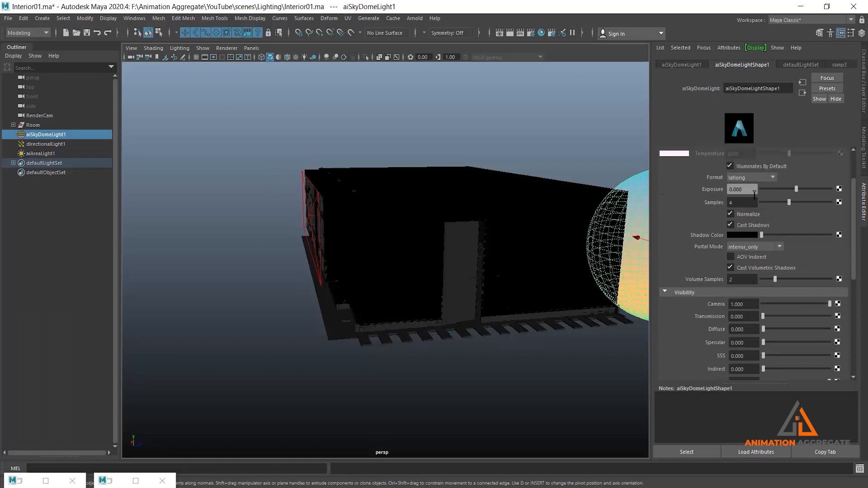
pyautogui.scroll(3, 755, 195)
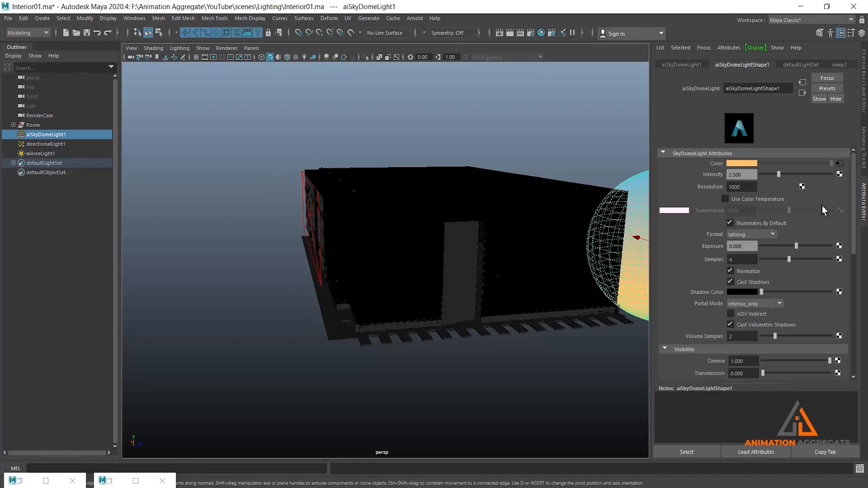
pyautogui.rightClick(718, 167)
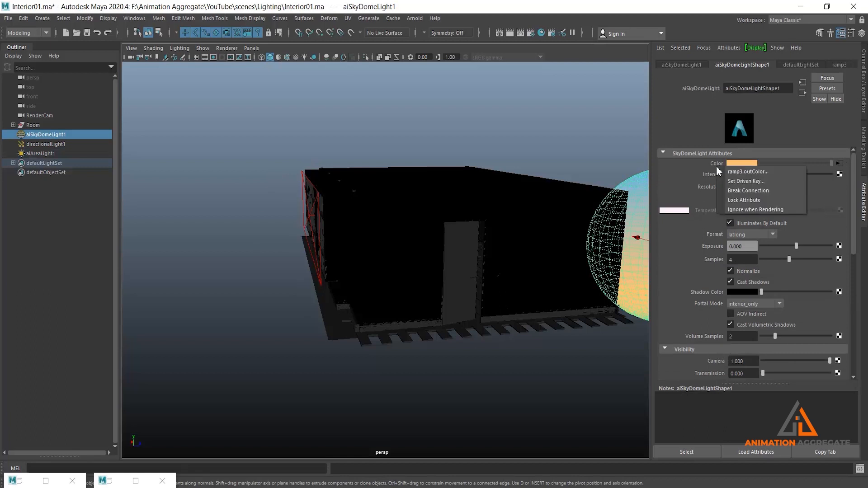
pyautogui.click(737, 190)
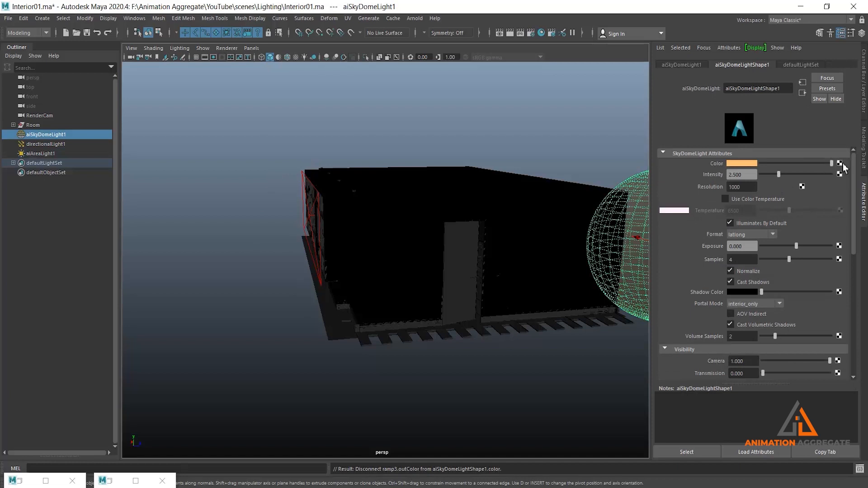
# - Connect a File texture to the sky dome's Color and load lago_disola_8k.hdr from the sourceimages folder
pyautogui.click(841, 164)
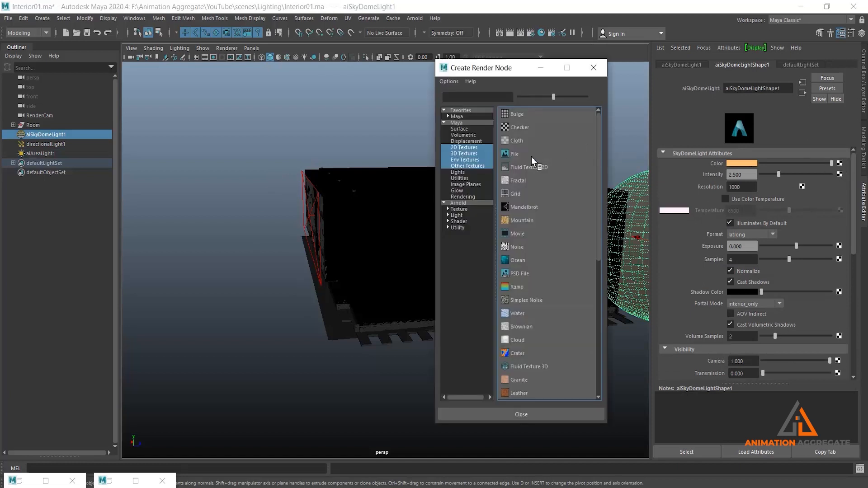
pyautogui.click(532, 156)
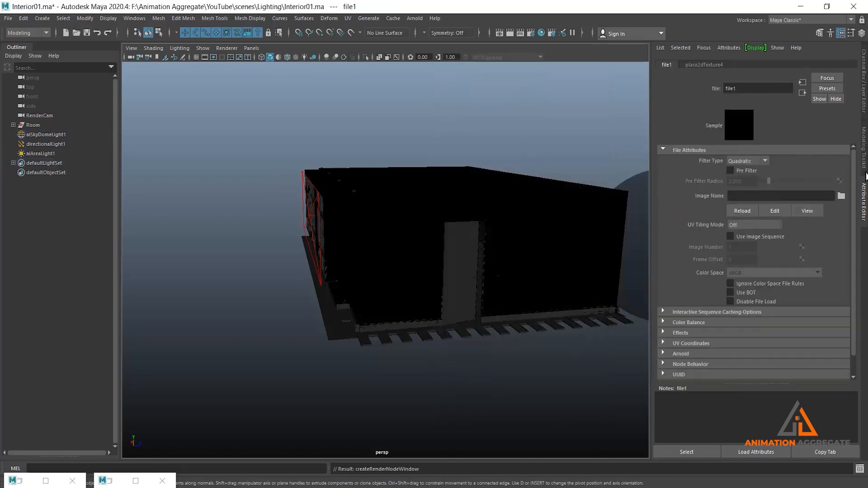
pyautogui.click(841, 195)
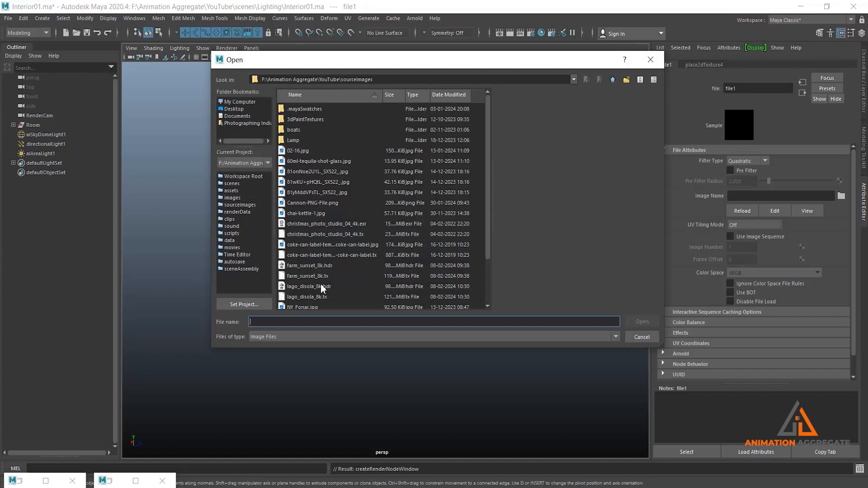
pyautogui.click(322, 287)
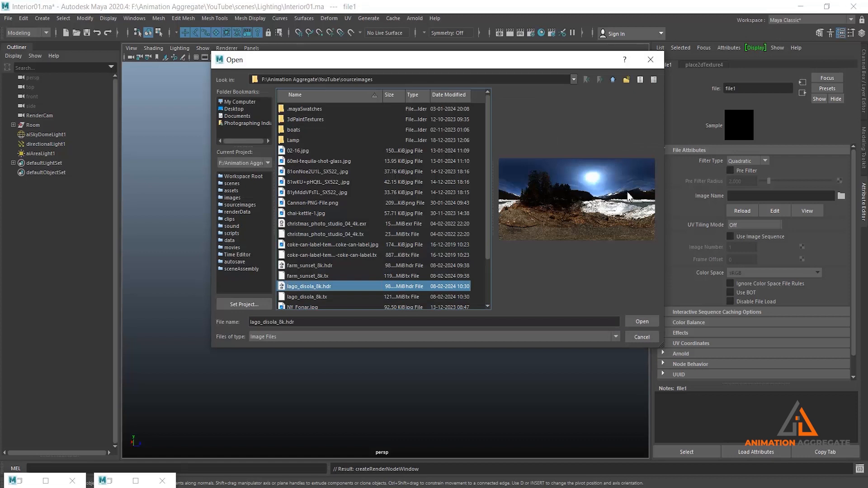
pyautogui.click(323, 266)
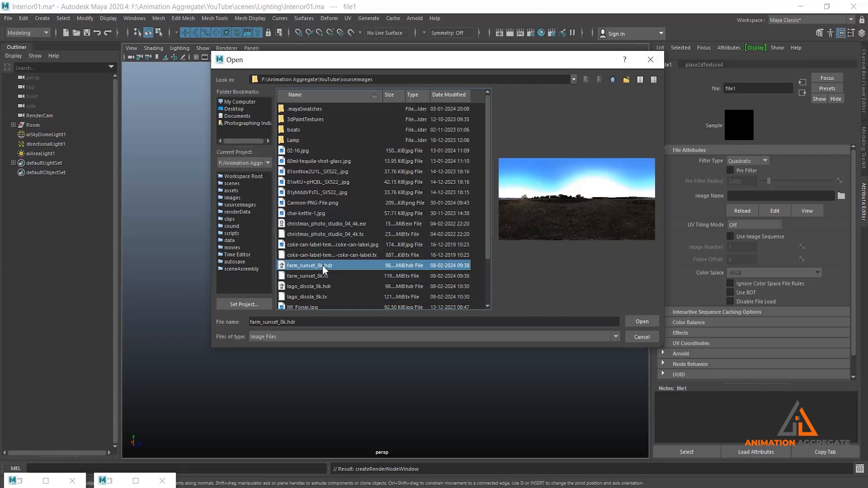
pyautogui.click(329, 287)
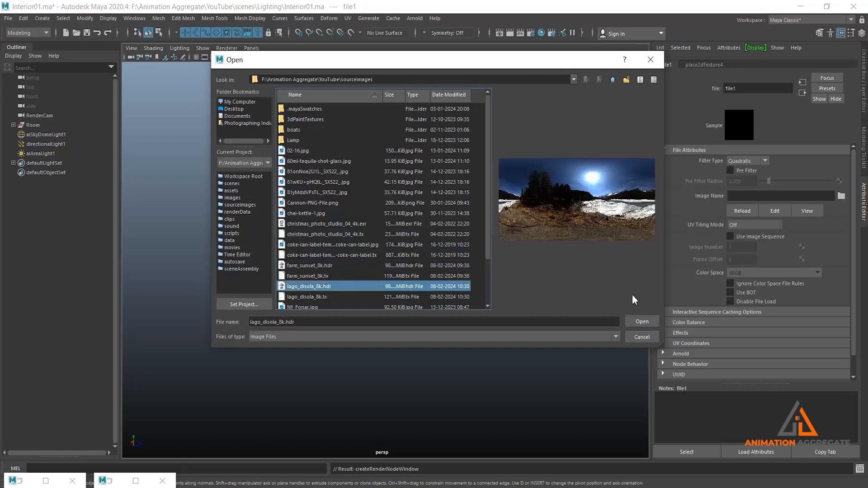
pyautogui.click(643, 322)
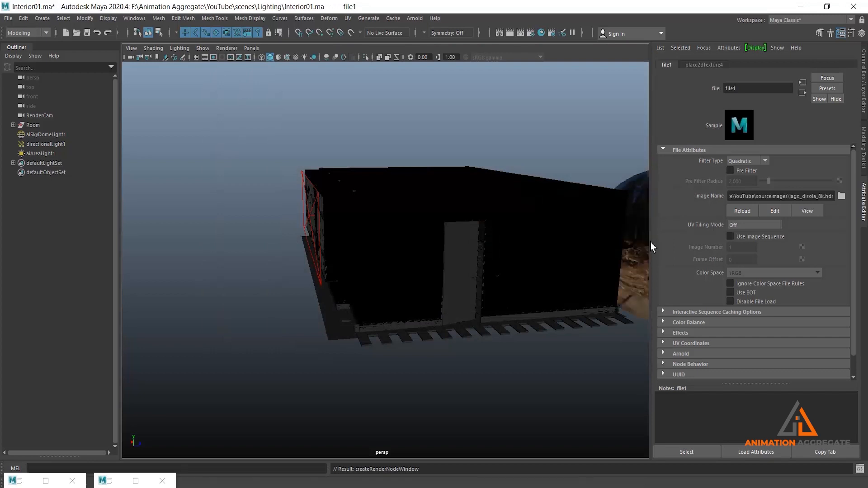
pyautogui.keyDown('alt'); pyautogui.moveTo(652, 246); pyautogui.dragTo(548, 249); pyautogui.keyUp('alt')
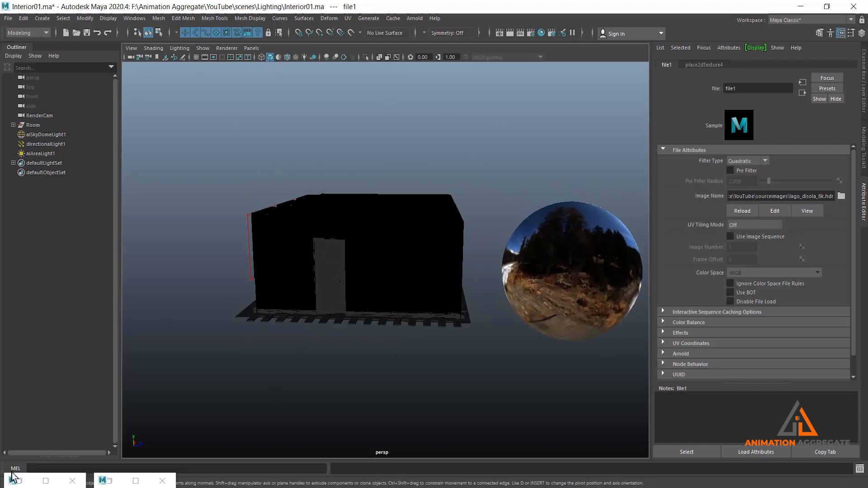
# - Restore the Arnold render view and store the current image as a snapshot
pyautogui.click(135, 481)
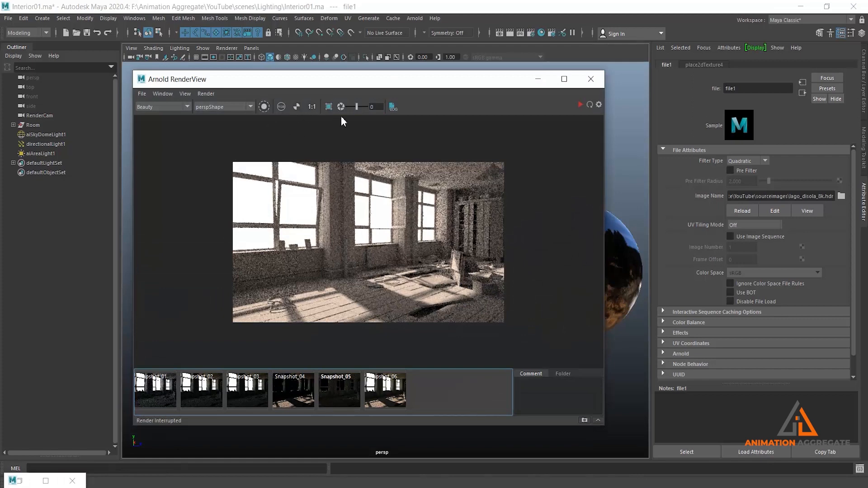
pyautogui.click(585, 420)
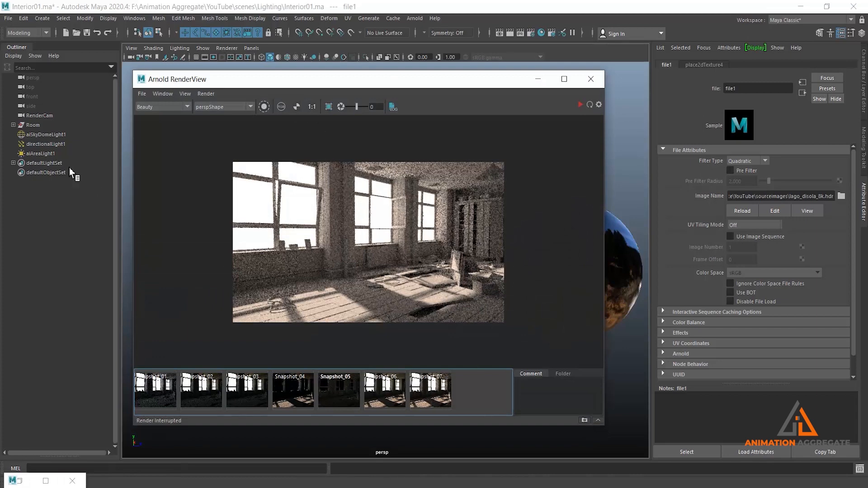
# - Set the sky dome light's Samples to 1, Intensity to 1 and Resolution to 1000
pyautogui.click(49, 136)
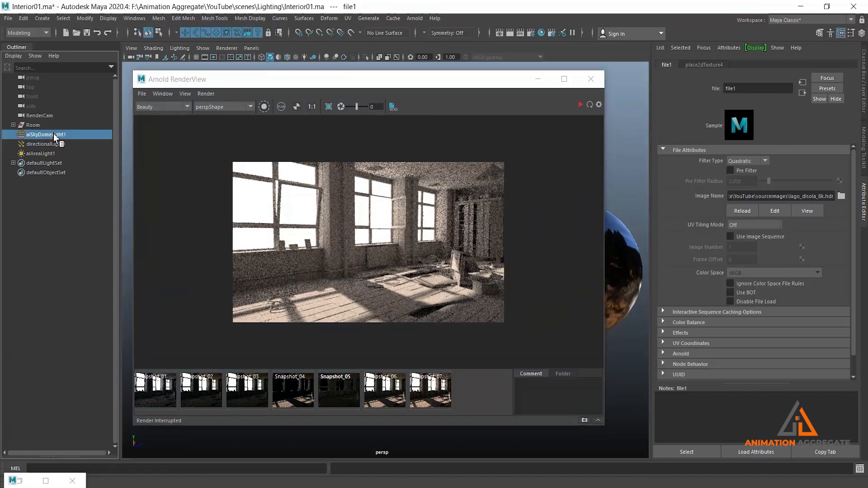
pyautogui.click(746, 260)
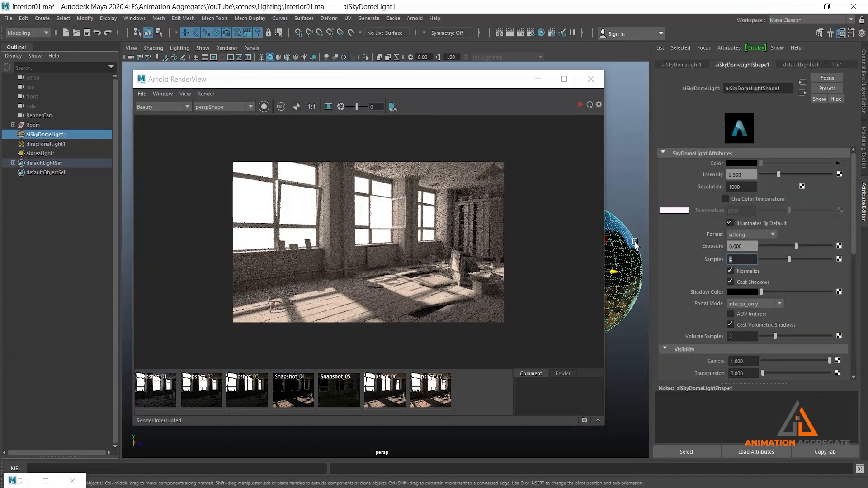
pyautogui.write('1')
pyautogui.press('Return')
pyautogui.click(738, 175)
pyautogui.write('1')
pyautogui.press('Return')
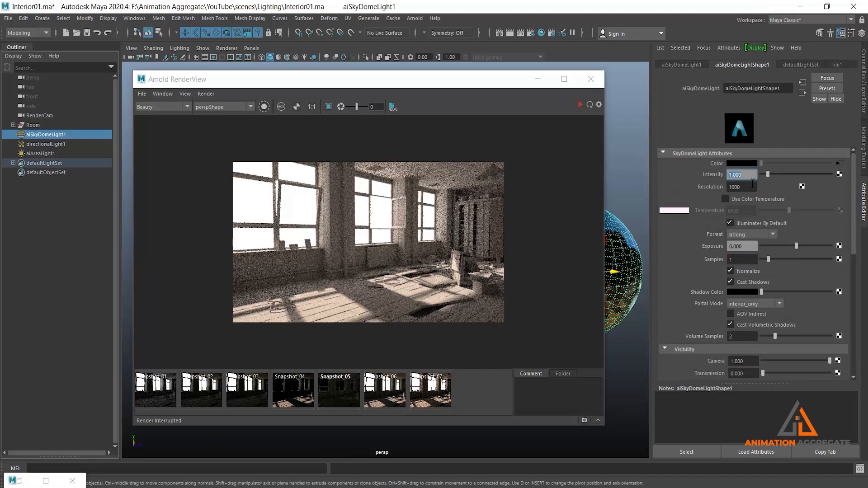
pyautogui.press('Tab')
pyautogui.click(753, 190)
pyautogui.moveTo(749, 190); pyautogui.dragTo(693, 176)
pyautogui.write('4000')
pyautogui.press('Return')
# - Start a new render and compare it with Snapshot_07
pyautogui.click(580, 105)
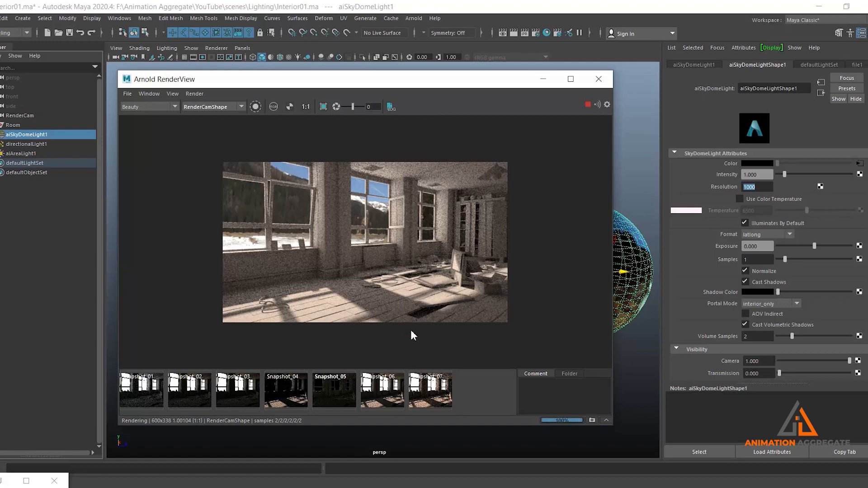
pyautogui.click(435, 388)
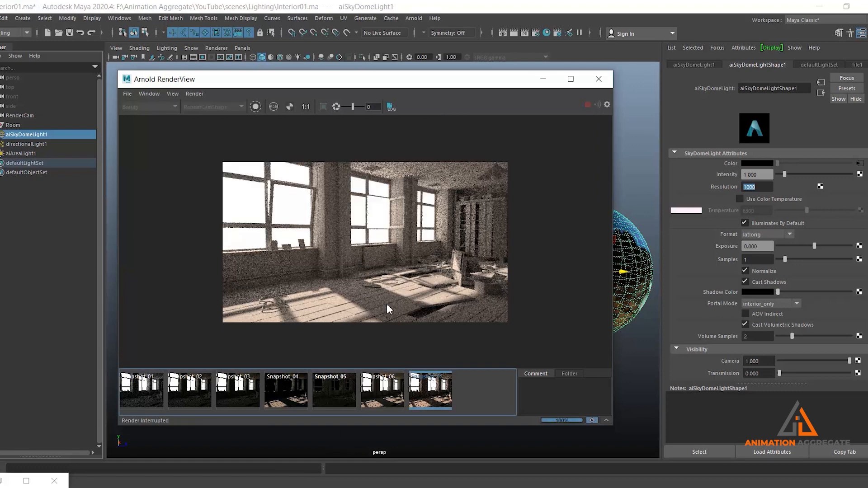
pyautogui.click(431, 394)
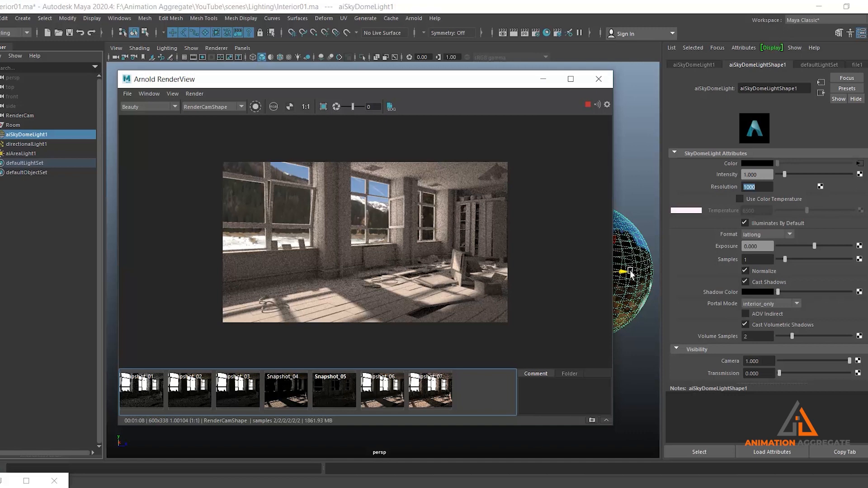
# - Move the render view aside, rotate the sky dome horizontally to reposition the landscape behind the windows, and stop the render
pyautogui.moveTo(493, 82); pyautogui.dragTo(412, 77)
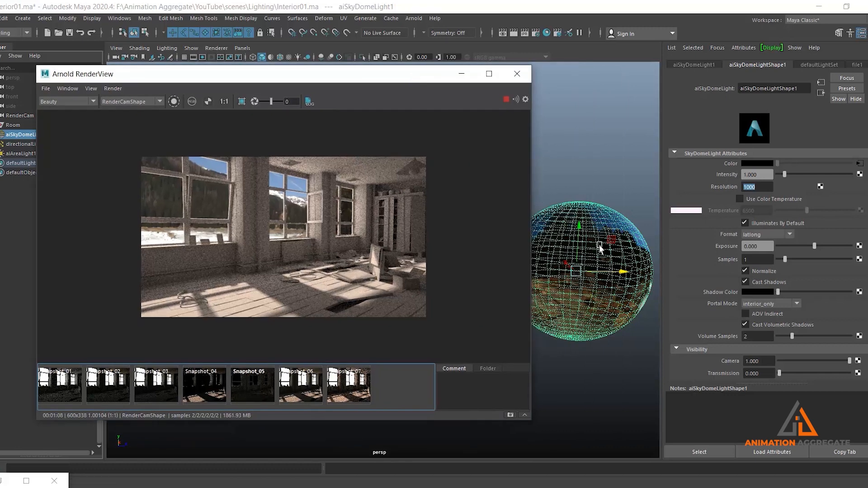
pyautogui.click(594, 230)
pyautogui.press('e')
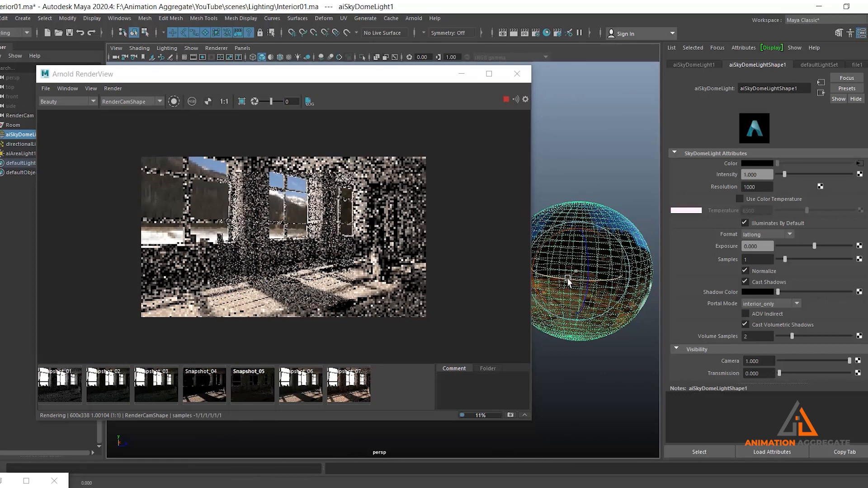
pyautogui.moveTo(569, 281); pyautogui.dragTo(592, 281)
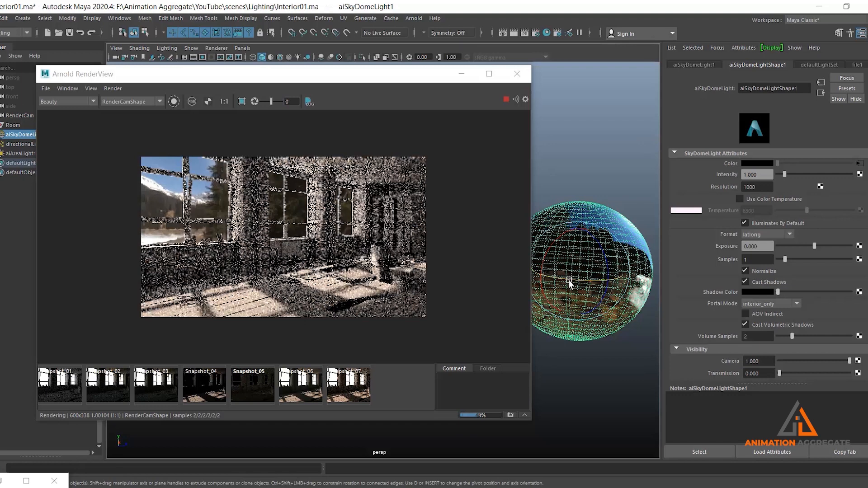
pyautogui.moveTo(569, 282); pyautogui.dragTo(595, 284)
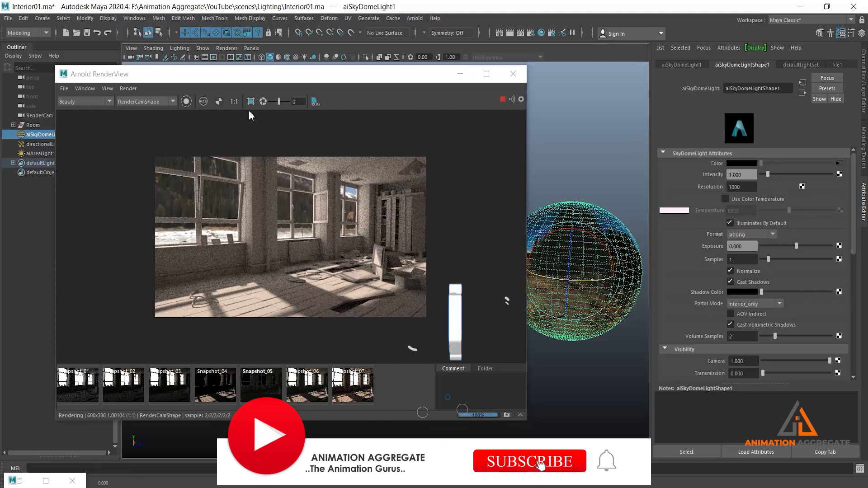
pyautogui.click(504, 100)
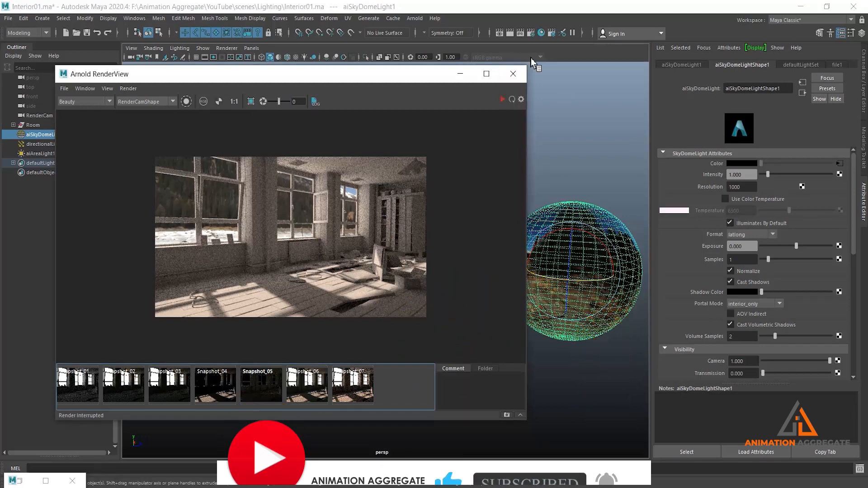